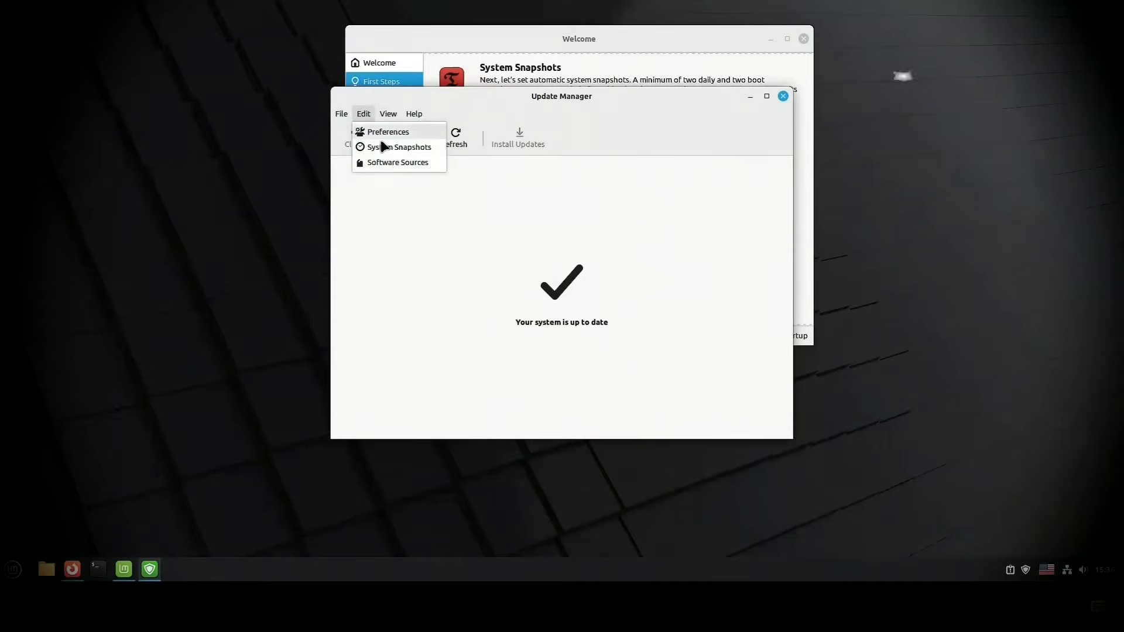
Step: Open Software Sources from the Update Manager and close the Update Manager window
{"action": "left_click", "coordinate": [384, 162]}
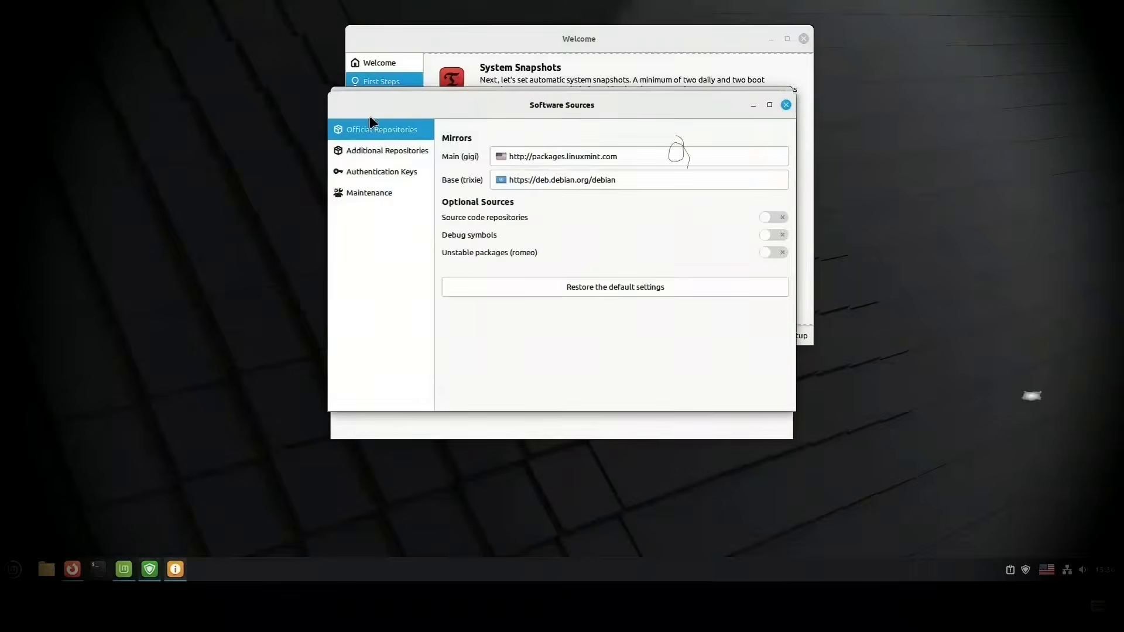
{"action": "left_click", "coordinate": [784, 97]}
{"action": "left_click", "coordinate": [783, 96]}
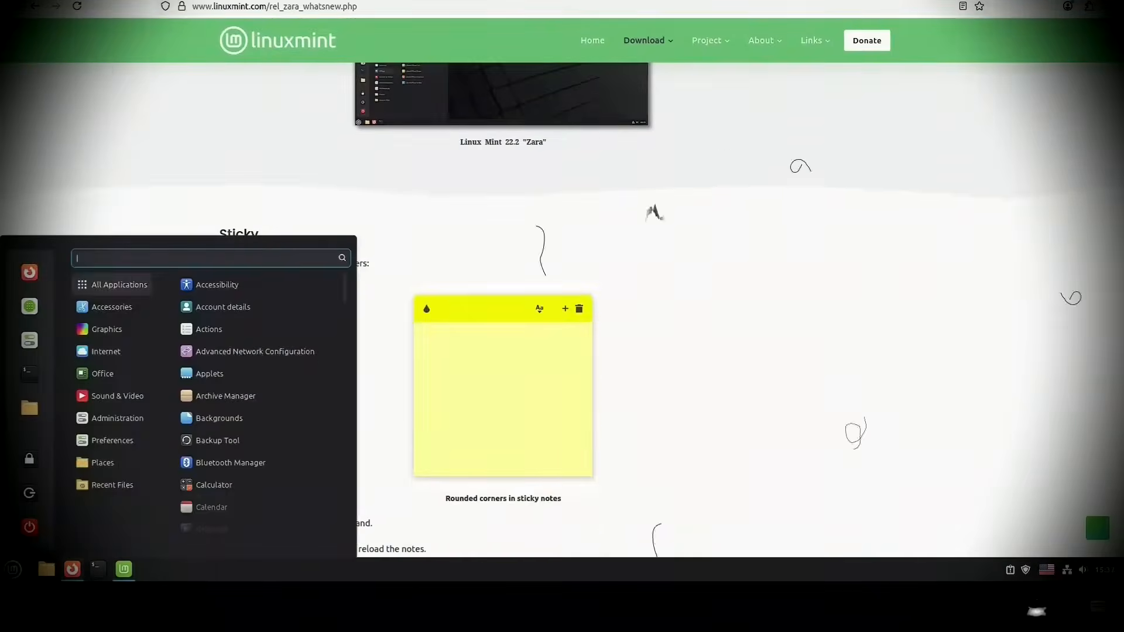
Step: Open the sticky Notes app and examine the sticky notes section of the Linux Mint Zara what's new page
{"action": "type", "text": "sti"}
{"action": "left_click", "coordinate": [215, 361]}
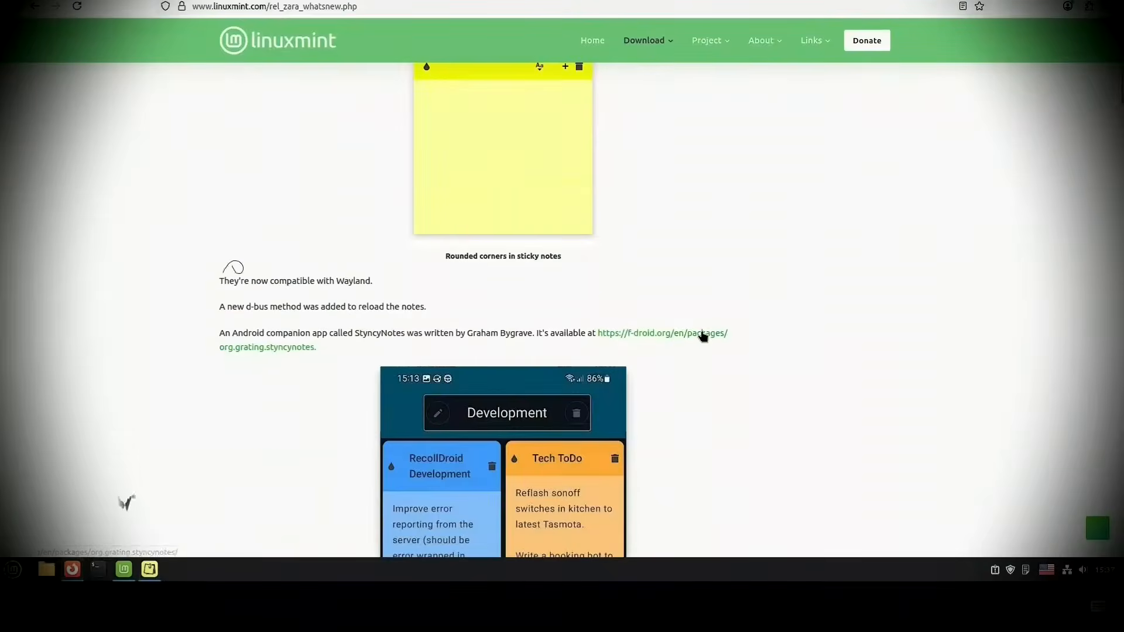
{"action": "scroll", "coordinate": [281, 236], "scroll_direction": "down", "scroll_amount": 5}
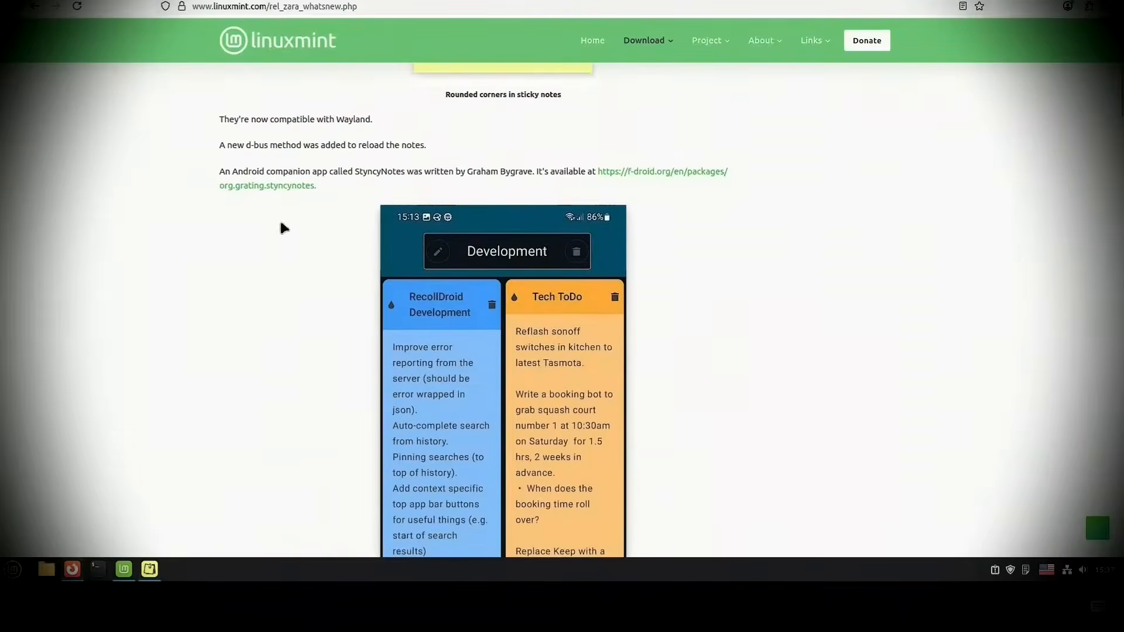
{"action": "scroll", "coordinate": [296, 306], "scroll_direction": "down", "scroll_amount": 4}
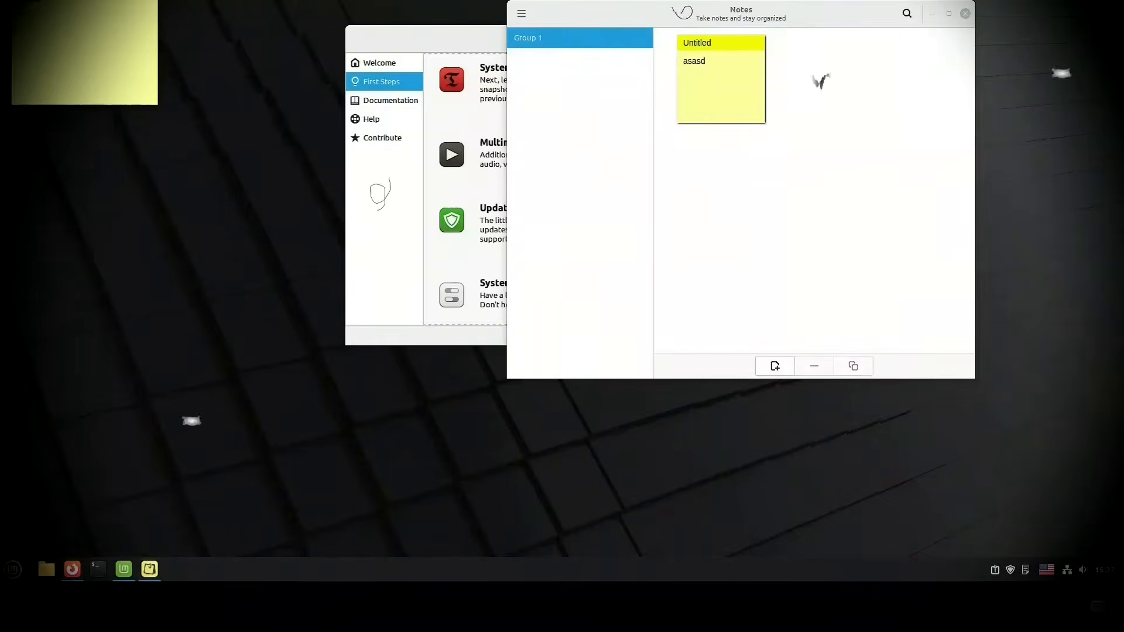
Step: Add new blank sticky notes to the desktop and remove them again
{"action": "key", "text": "ctrl+n"}
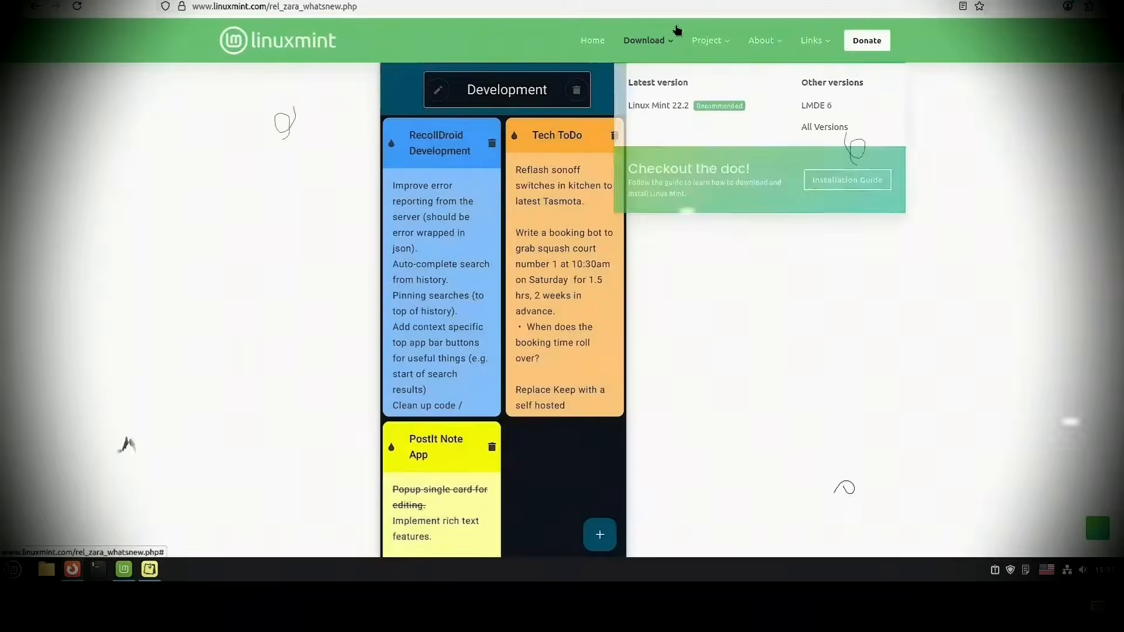
{"action": "scroll", "coordinate": [562, 292], "scroll_direction": "down", "scroll_amount": 2}
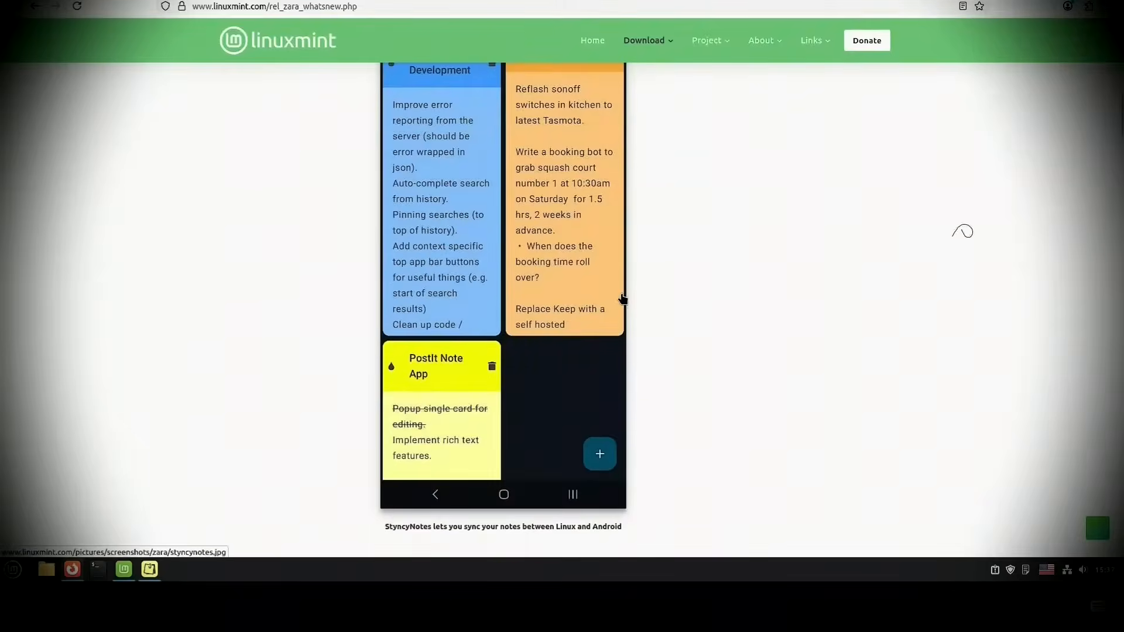
{"action": "scroll", "coordinate": [562, 293], "scroll_direction": "up", "scroll_amount": 3}
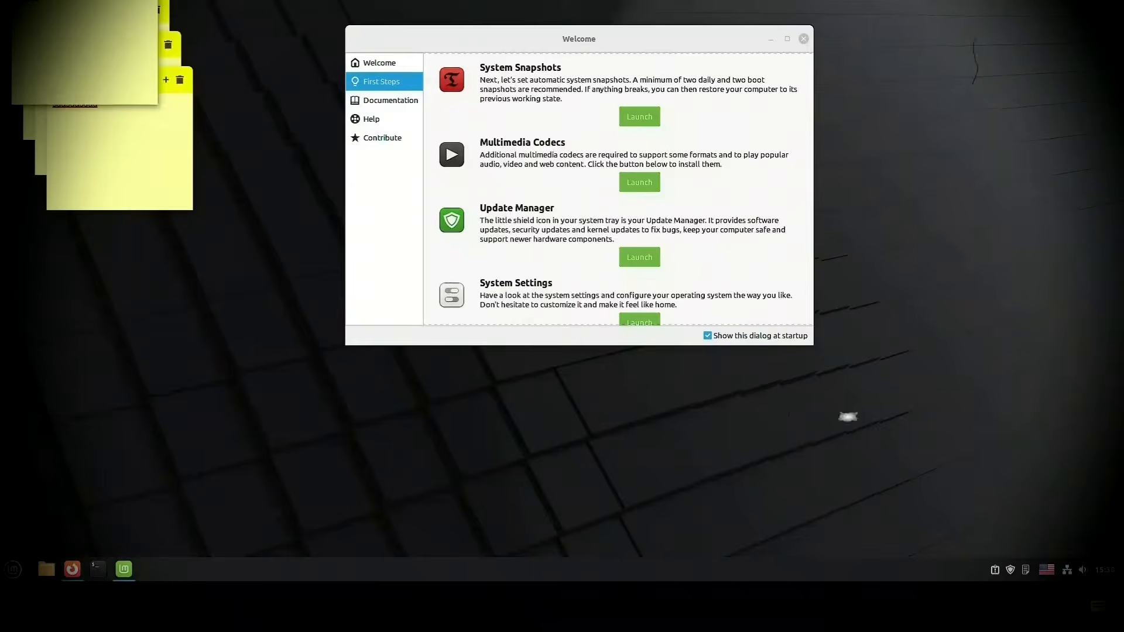
{"action": "left_click", "coordinate": [179, 80]}
{"action": "left_click", "coordinate": [152, 110]}
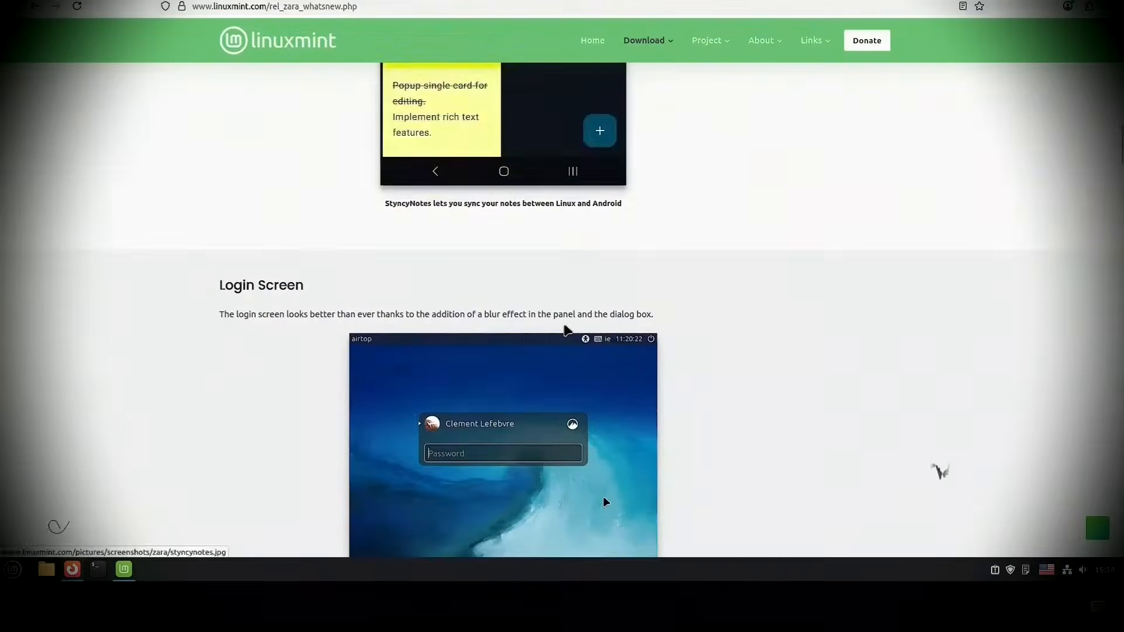
Step: Read the Login Screen section of the Linux Mint Zara what's new page
{"action": "scroll", "coordinate": [566, 331], "scroll_direction": "down", "scroll_amount": 2}
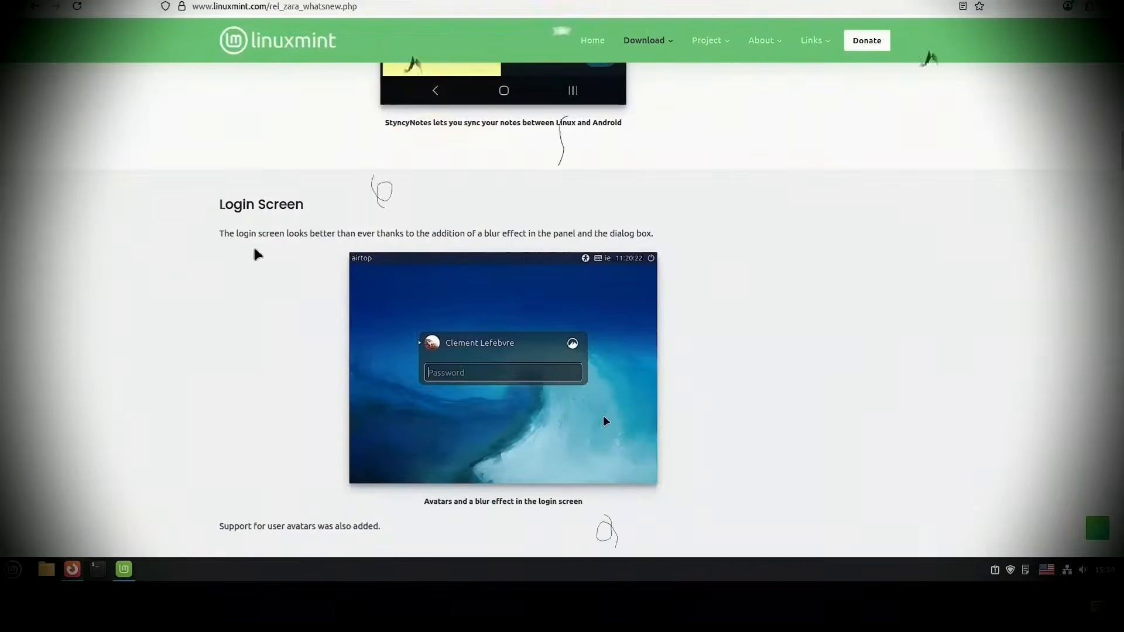
{"action": "scroll", "coordinate": [465, 205], "scroll_direction": "down", "scroll_amount": 3}
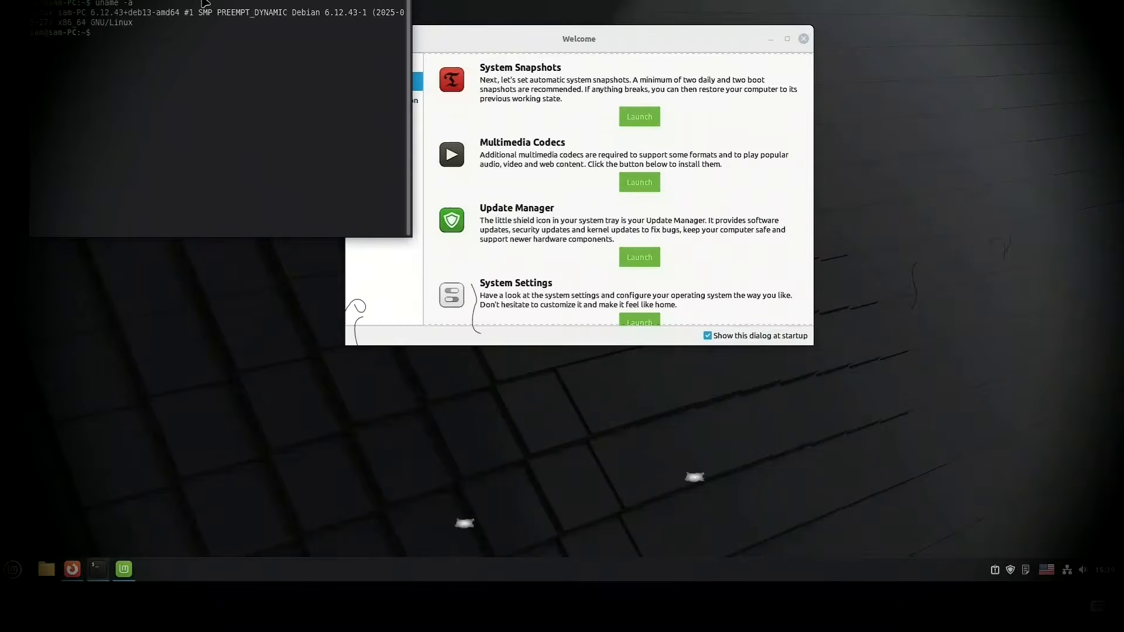
Step: Run sudo apt search linux-image in the terminal and enter the account password
{"action": "type", "text": "sudo apt search linux-image"}
{"action": "key", "text": "Return"}
{"action": "type", "text": "***"}
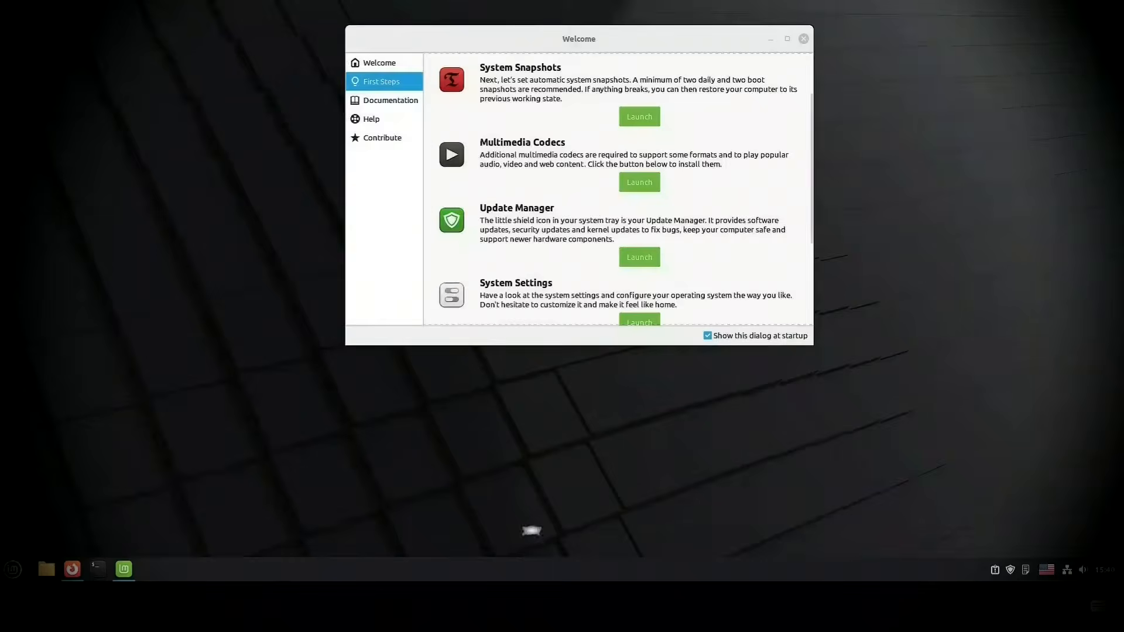
Step: Check the operating system, kernel and hardware details in System Info, and close it
{"action": "left_click", "coordinate": [13, 569]}
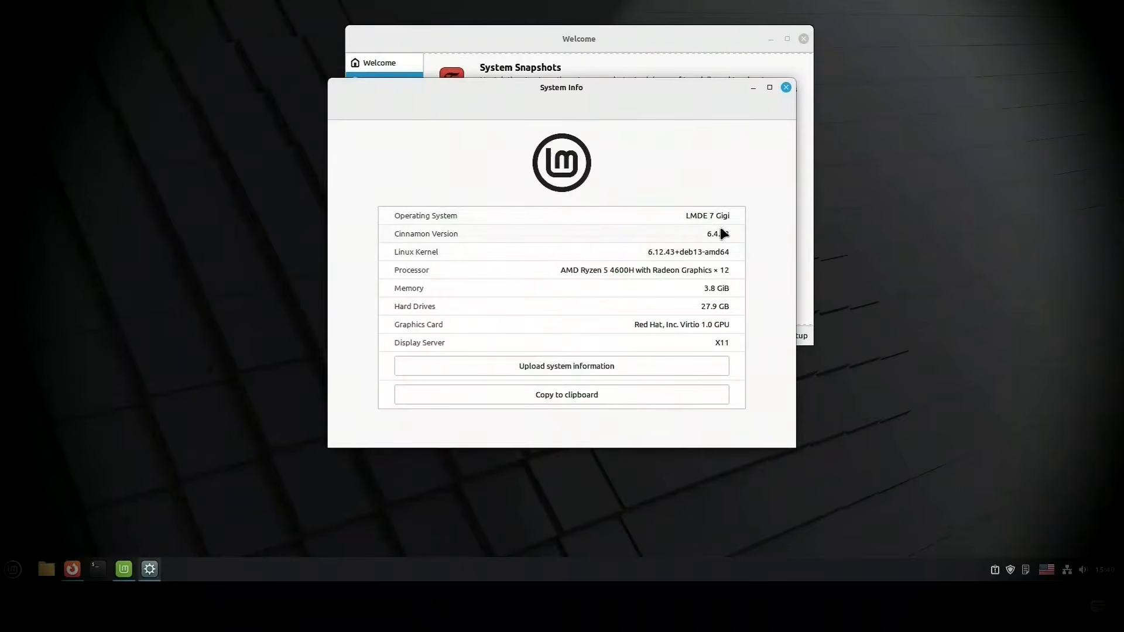
{"action": "left_click", "coordinate": [785, 87]}
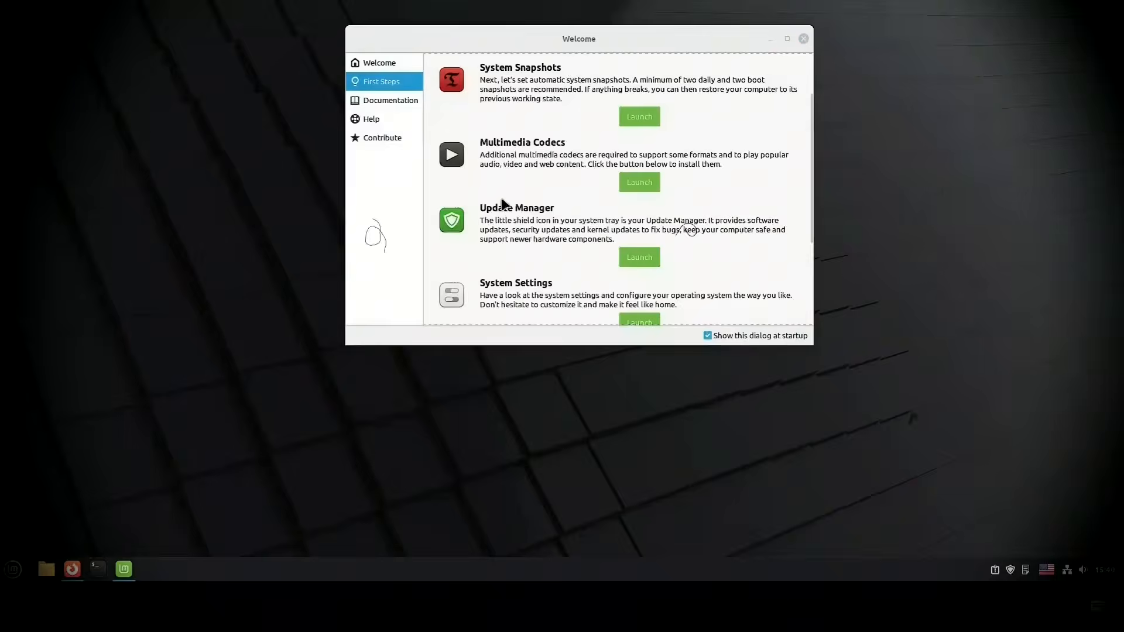
Step: Launch the Software Manager from the First Steps page of the Welcome window
{"action": "scroll", "coordinate": [502, 203], "scroll_direction": "down", "scroll_amount": 3}
{"action": "left_click", "coordinate": [640, 250]}
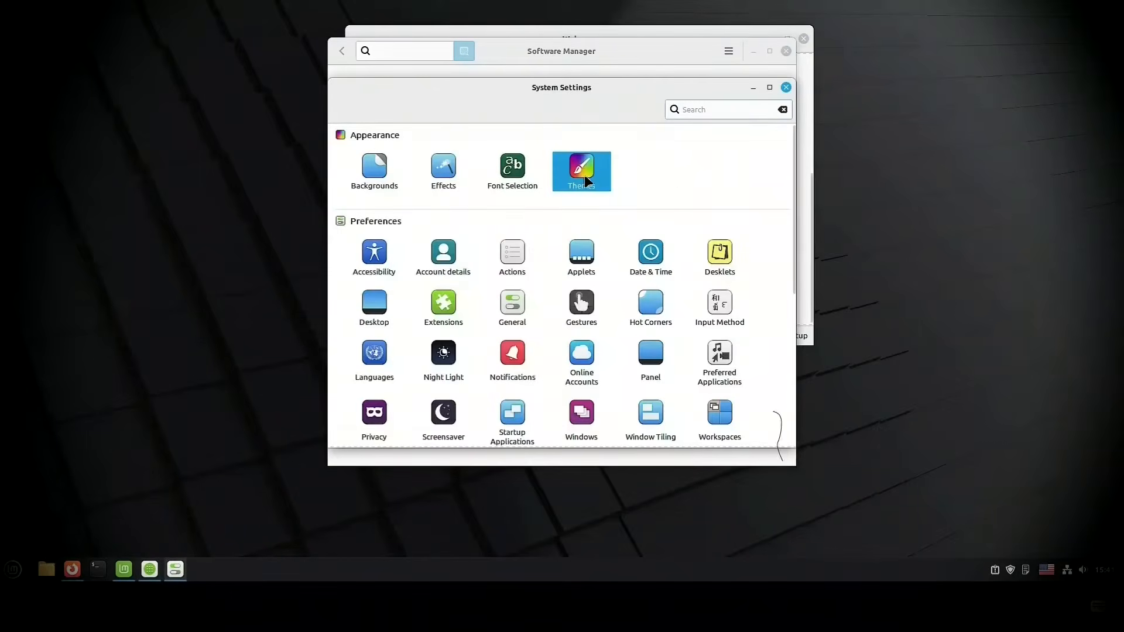
Step: Move the theme settings window aside and look through the styles, icon themes and mouse pointer themes
{"action": "left_click_drag", "start_coordinate": [554, 88], "coordinate": [465, 96]}
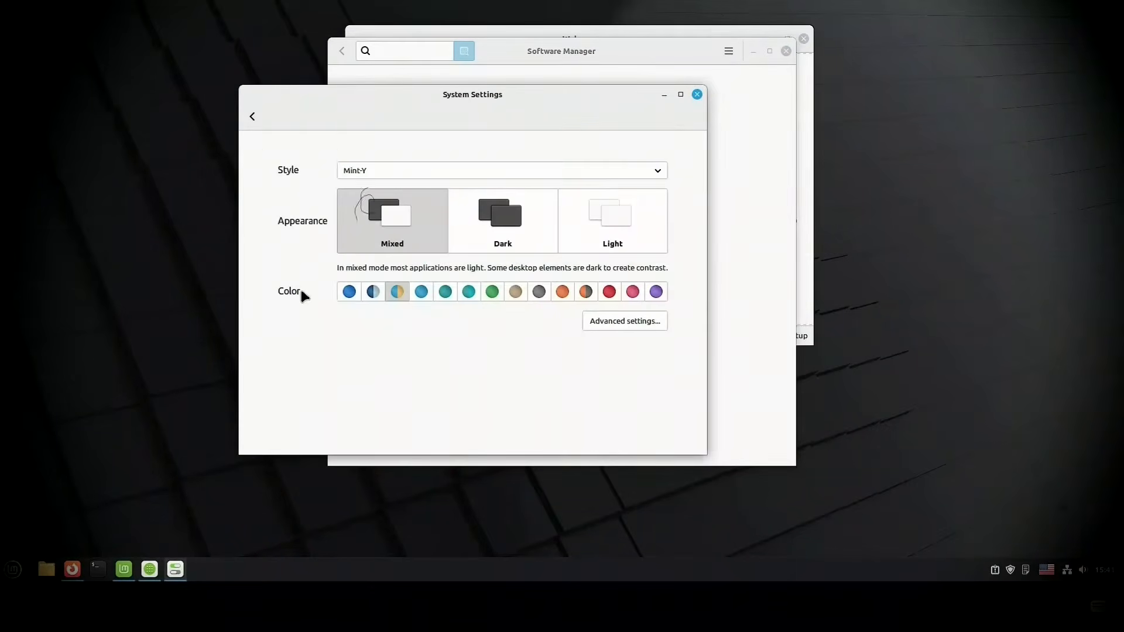
{"action": "left_click", "coordinate": [517, 164]}
{"action": "left_click", "coordinate": [322, 152]}
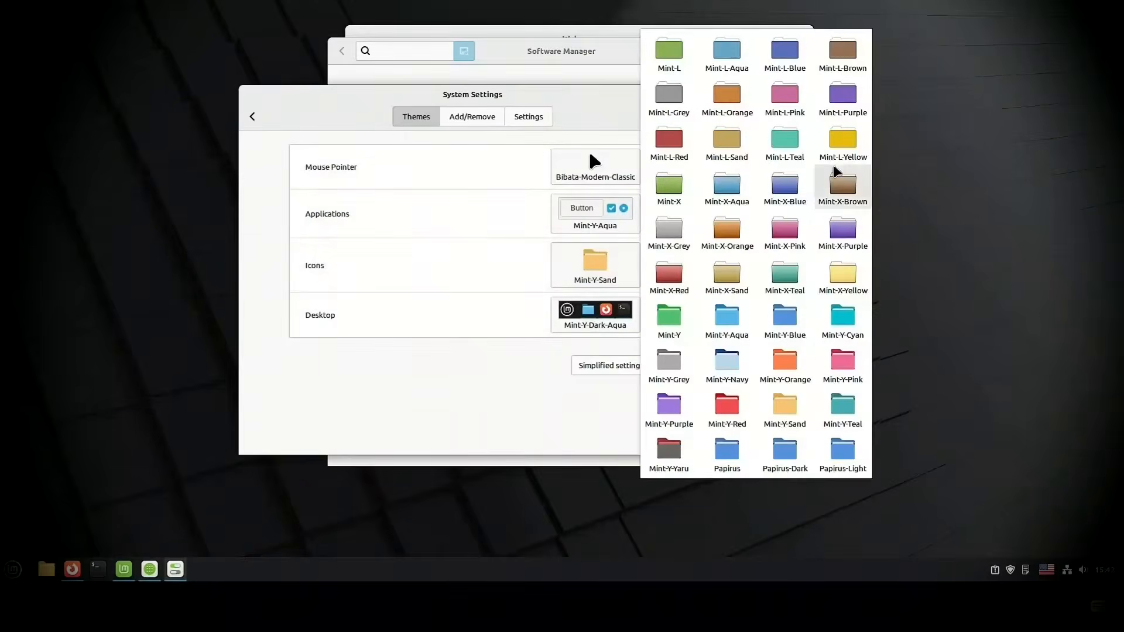
{"action": "left_click", "coordinate": [591, 165]}
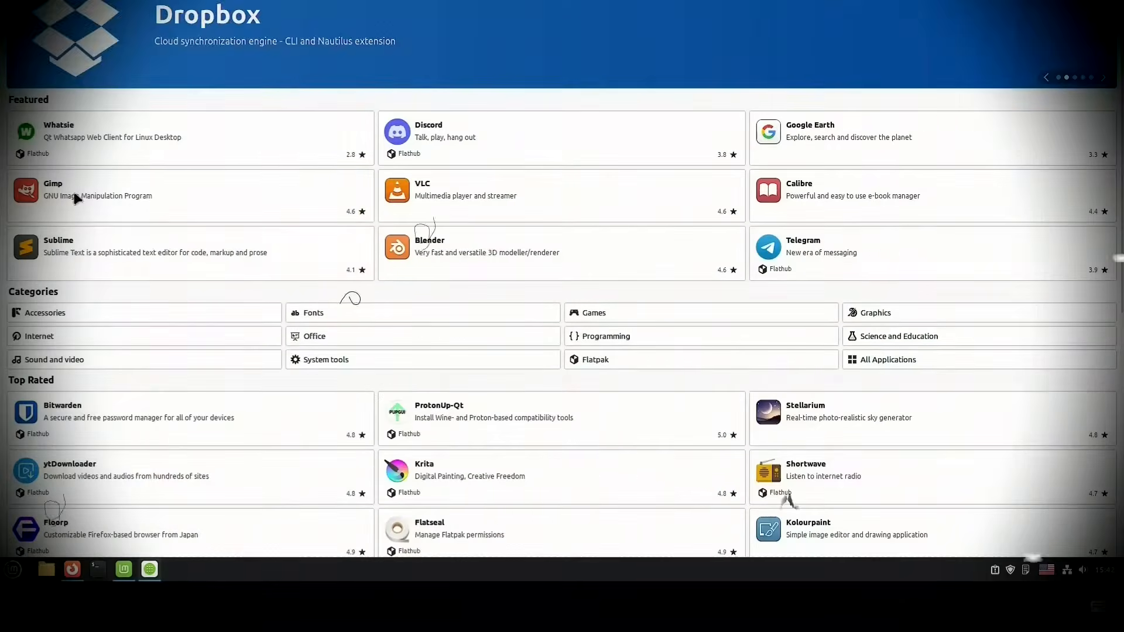
Step: Browse the featured and top-rated applications in the Software Manager
{"action": "scroll", "coordinate": [585, 334], "scroll_direction": "down", "scroll_amount": 3}
{"action": "scroll", "coordinate": [585, 333], "scroll_direction": "down", "scroll_amount": 4}
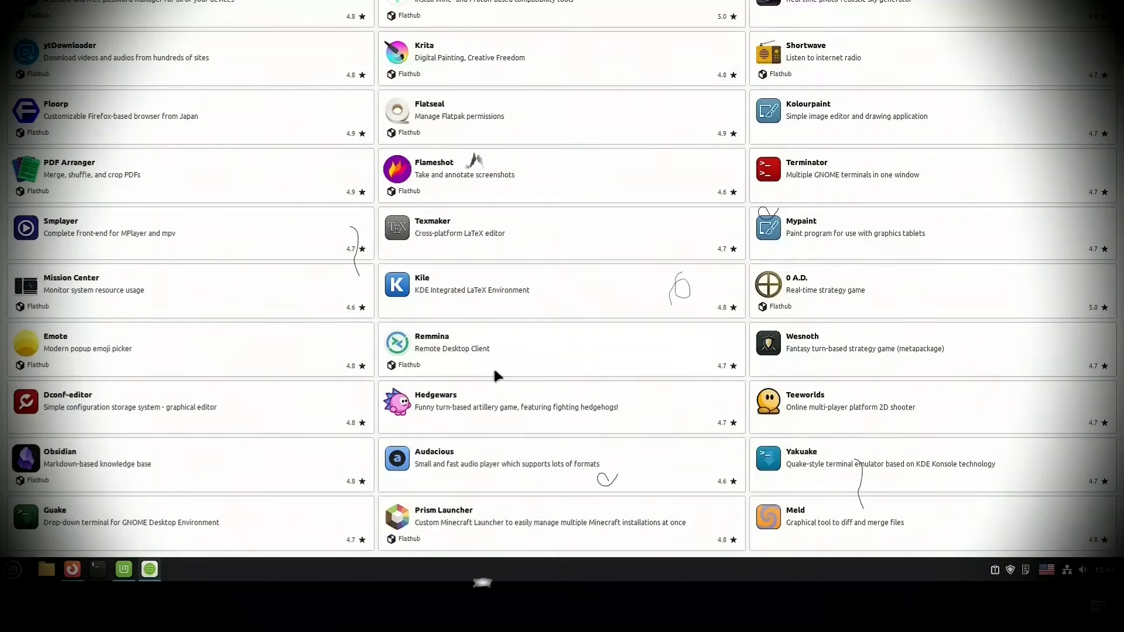
{"action": "scroll", "coordinate": [310, 337], "scroll_direction": "up", "scroll_amount": 7}
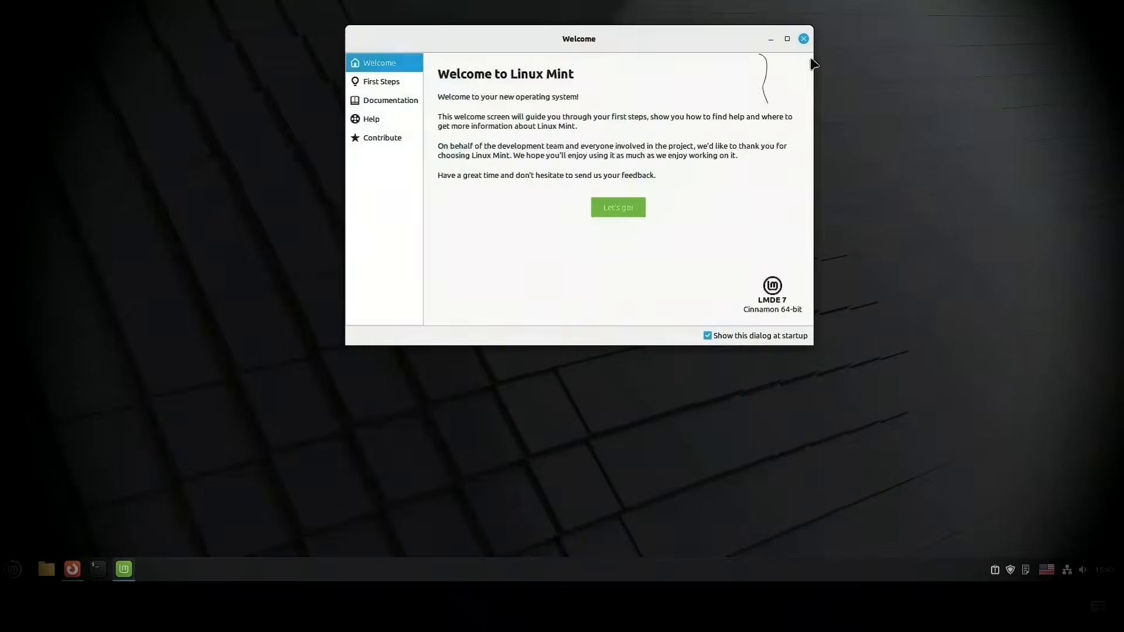
Step: Browse the downloadable applets sorted by popularity
{"action": "left_click", "coordinate": [585, 110]}
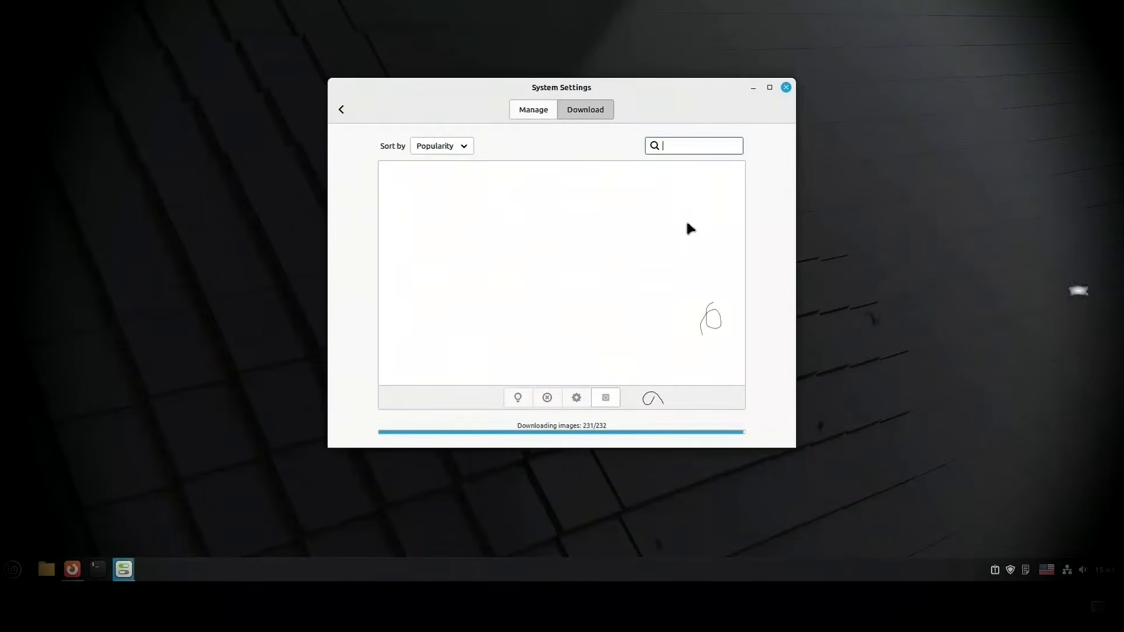
{"action": "scroll", "coordinate": [690, 228], "scroll_direction": "down", "scroll_amount": 20}
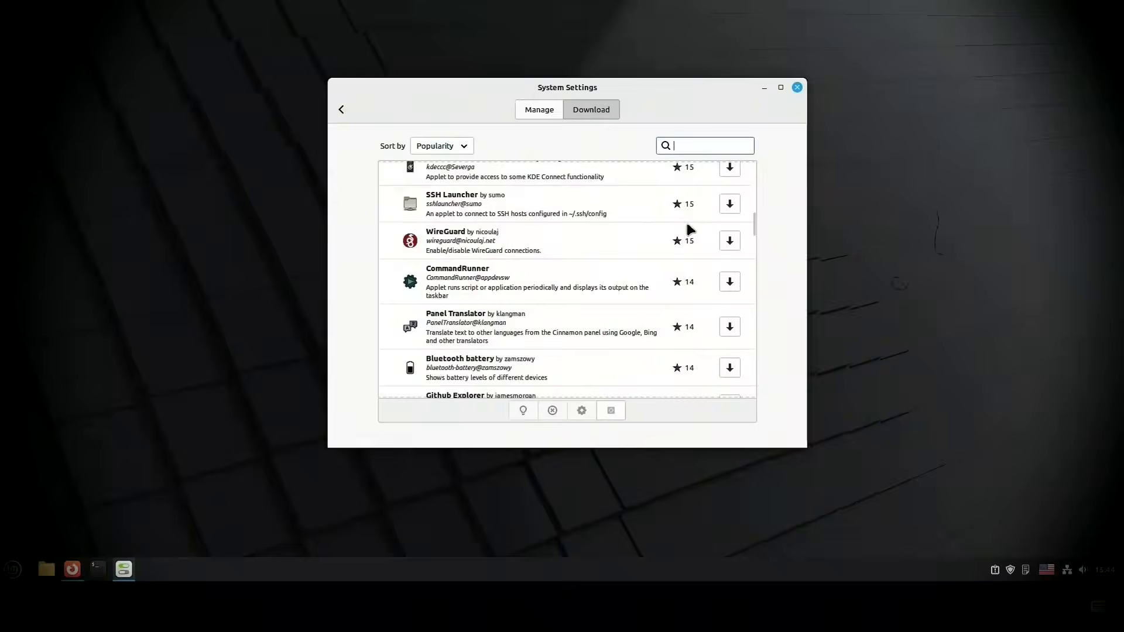
{"action": "scroll", "coordinate": [534, 367], "scroll_direction": "down", "scroll_amount": 20}
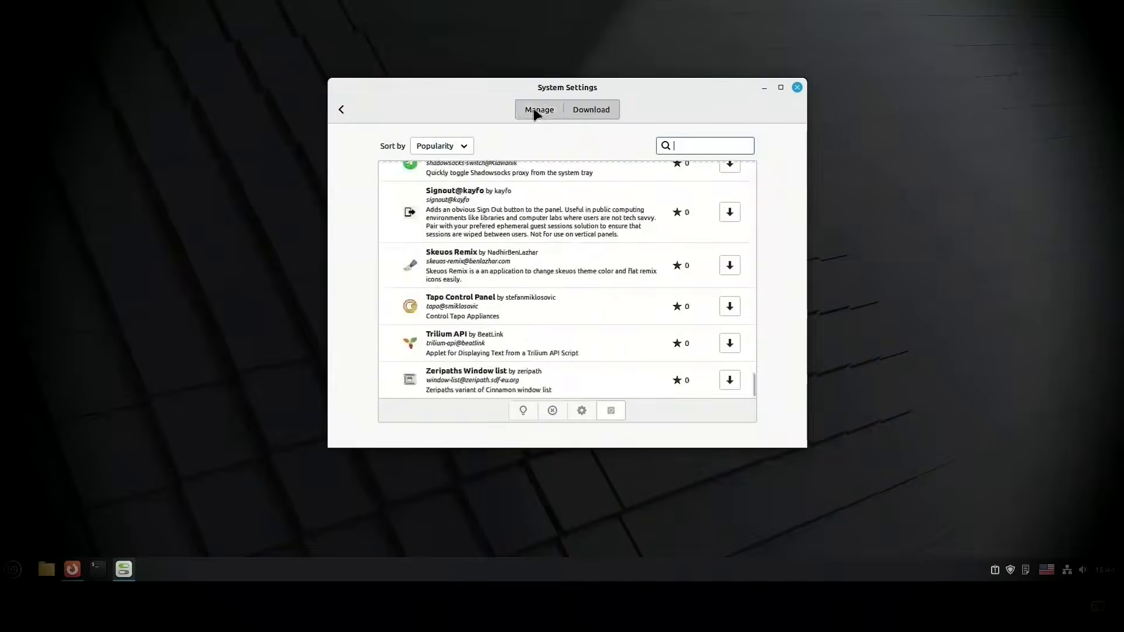
Step: Switch from the applets to the Extensions settings and browse the downloadable extensions
{"action": "left_click", "coordinate": [341, 109]}
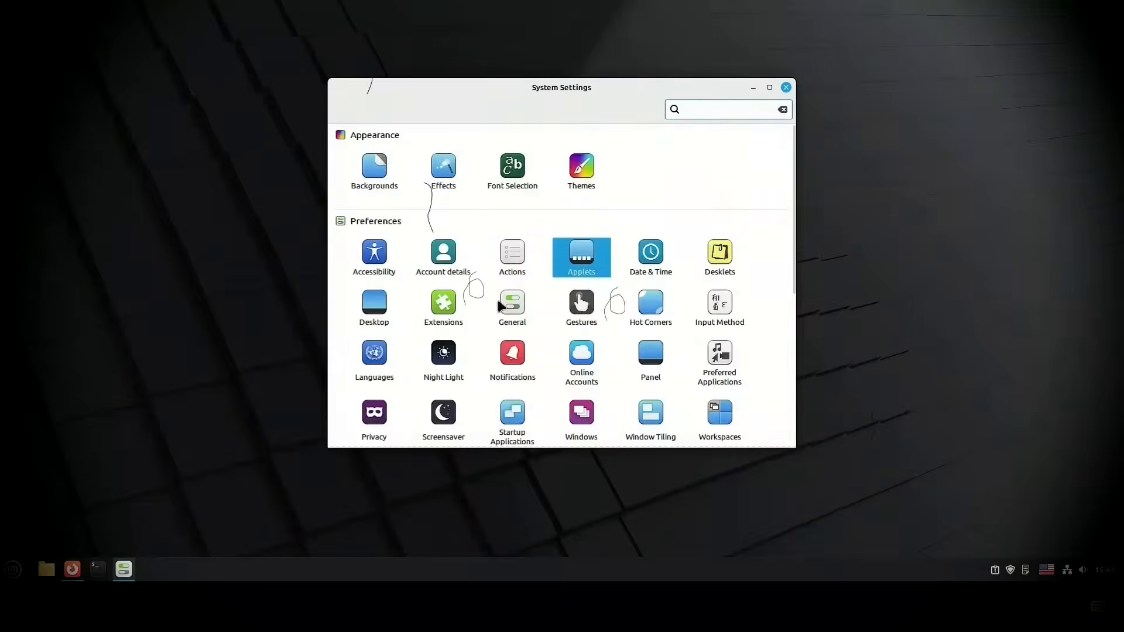
{"action": "left_click", "coordinate": [444, 304]}
{"action": "left_click", "coordinate": [600, 113]}
{"action": "left_click_drag", "start_coordinate": [757, 182], "coordinate": [764, 376]}
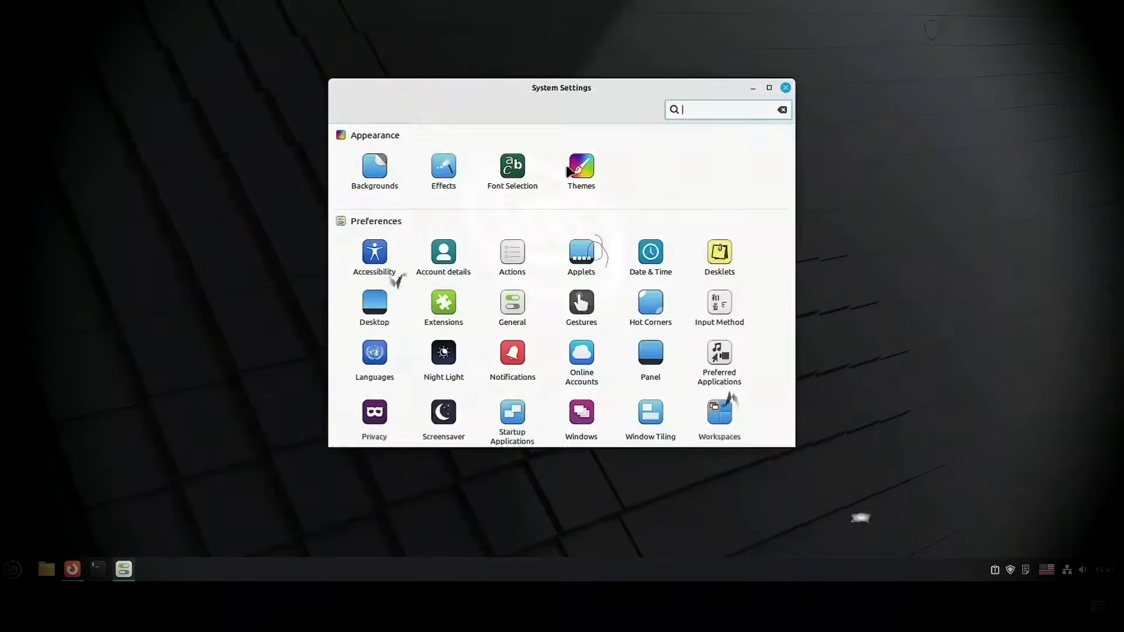
Step: Open the Backgrounds settings, browse the Wallpapers collection and maximise the window
{"action": "left_click", "coordinate": [376, 160]}
{"action": "left_click", "coordinate": [374, 155]}
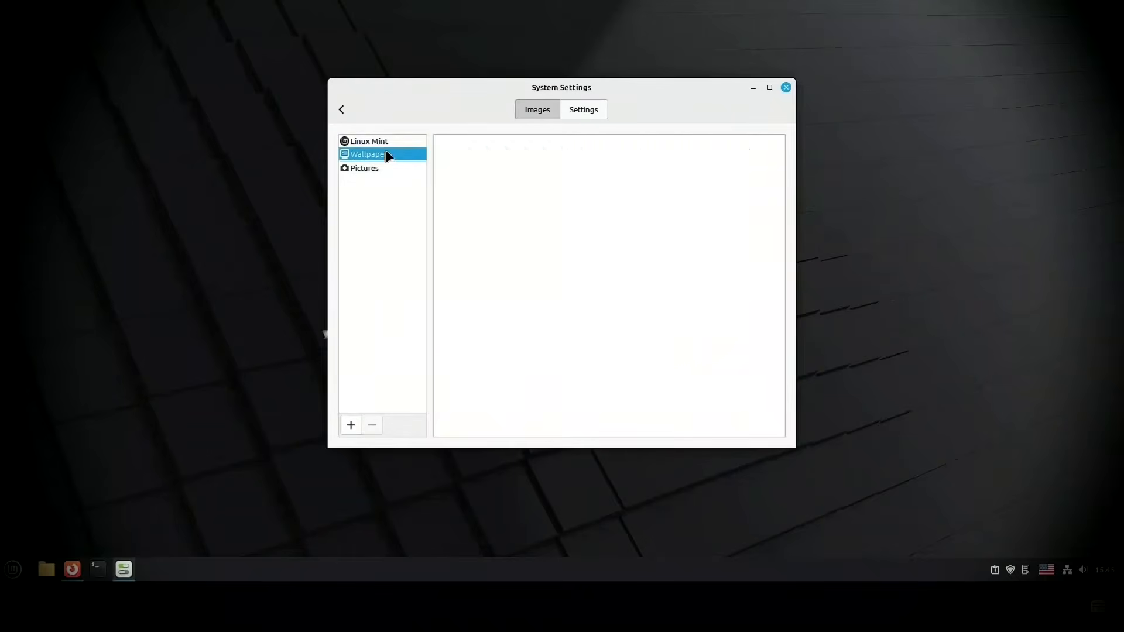
{"action": "left_click_drag", "start_coordinate": [781, 224], "coordinate": [608, 228]}
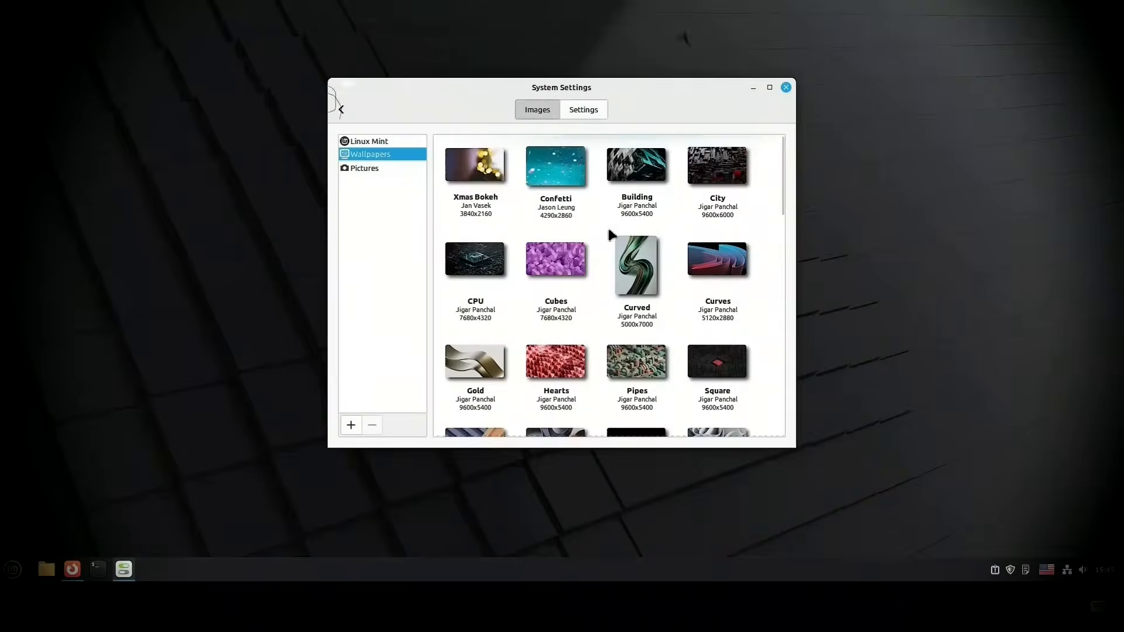
{"action": "left_click", "coordinate": [770, 87]}
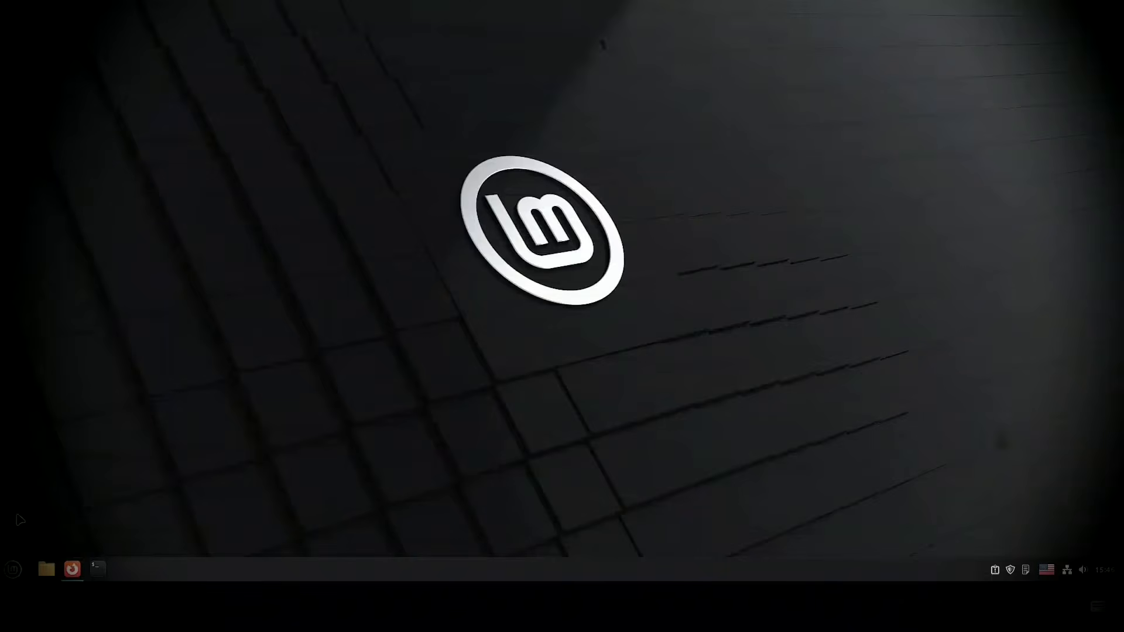
{"action": "key", "text": "super"}
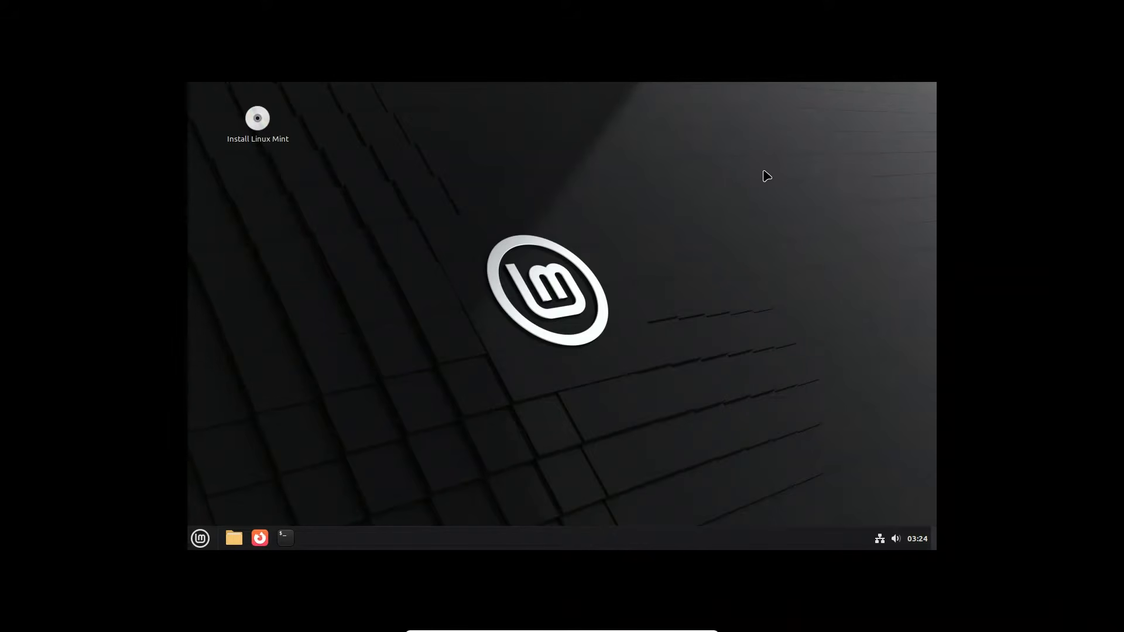
Step: Set the live desktop's display resolution to 1920 × 1080 (16:9), keep the changes and close the display settings
{"action": "right_click", "coordinate": [735, 157]}
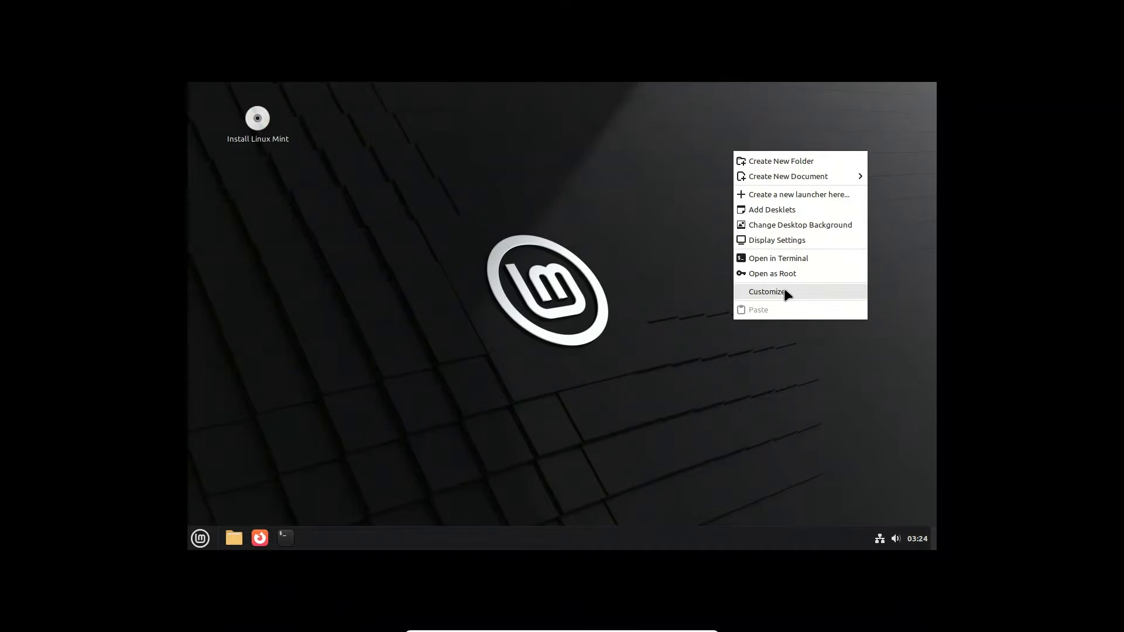
{"action": "left_click", "coordinate": [783, 240]}
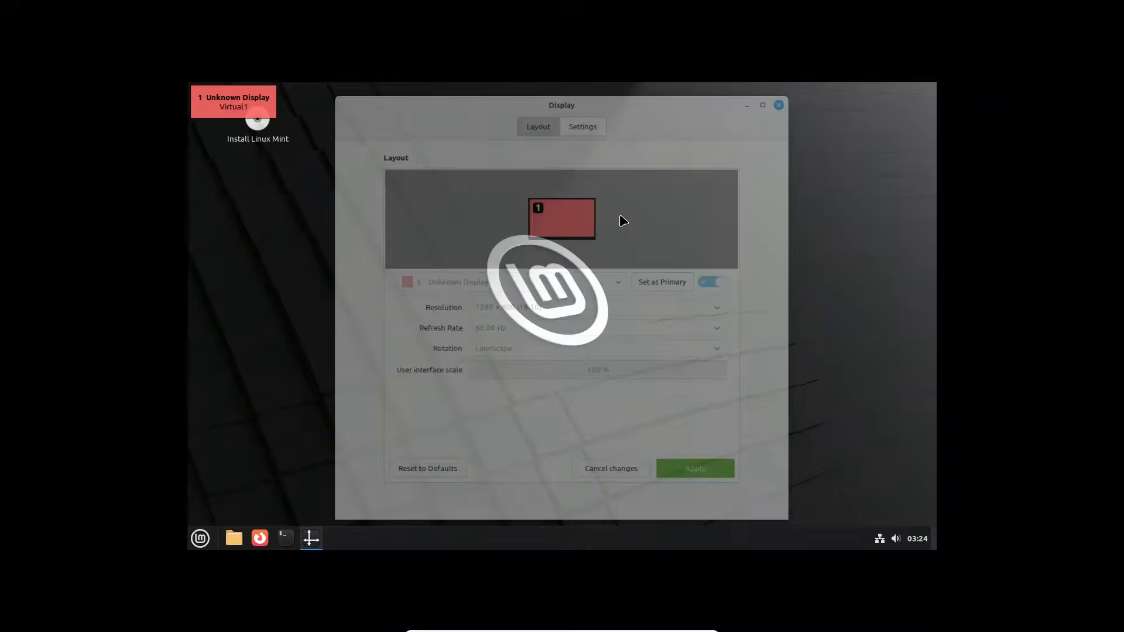
{"action": "left_click", "coordinate": [643, 304]}
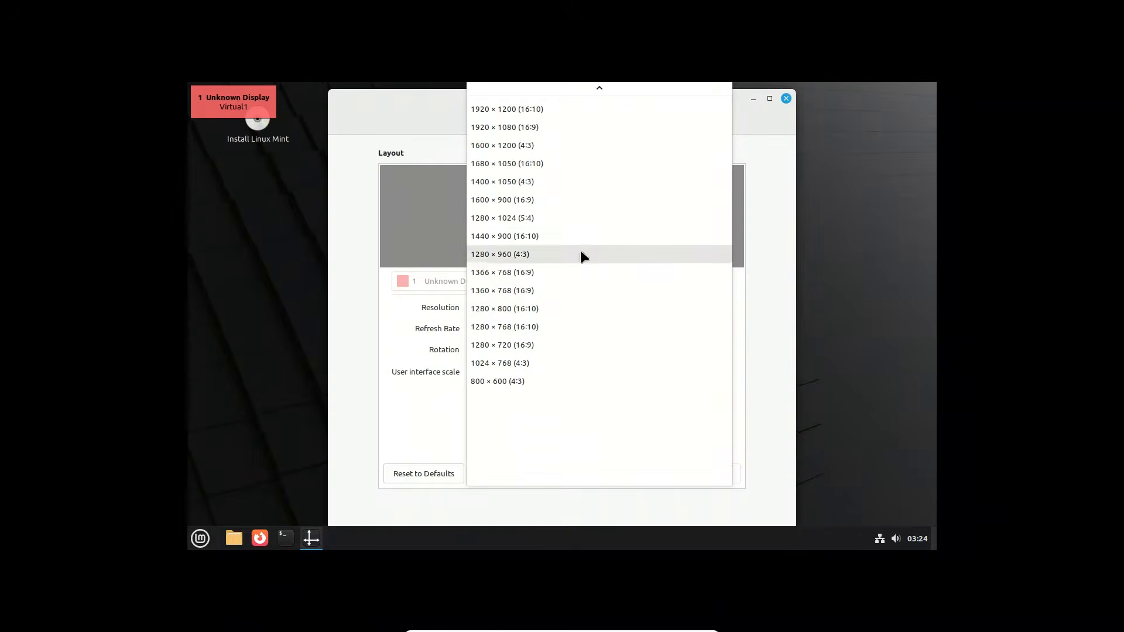
{"action": "left_click", "coordinate": [576, 127]}
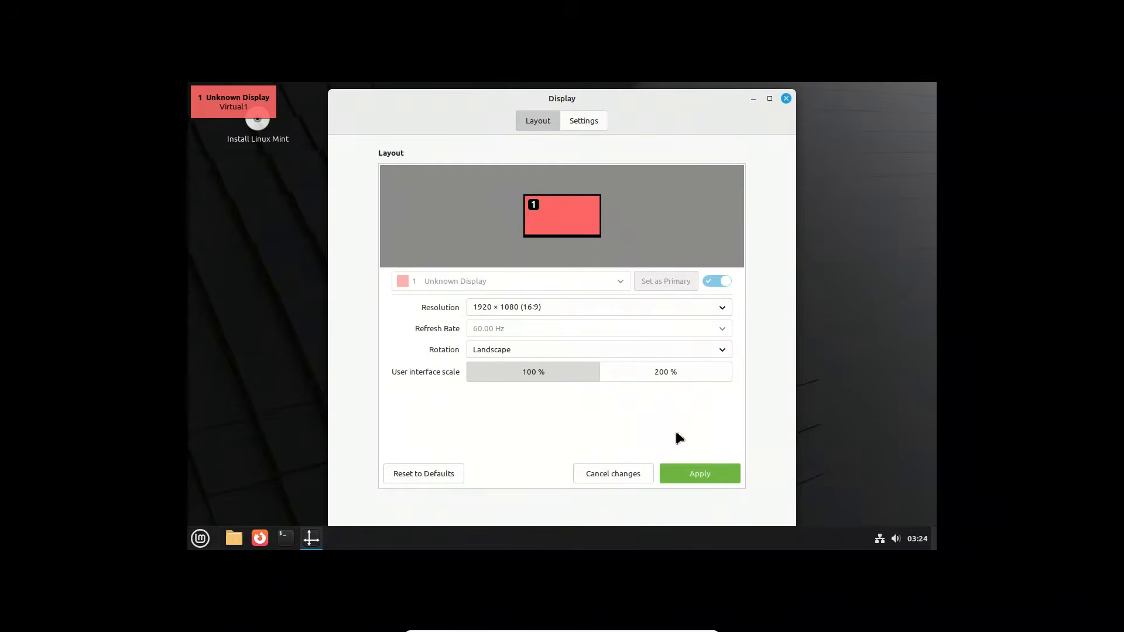
{"action": "left_click", "coordinate": [695, 473]}
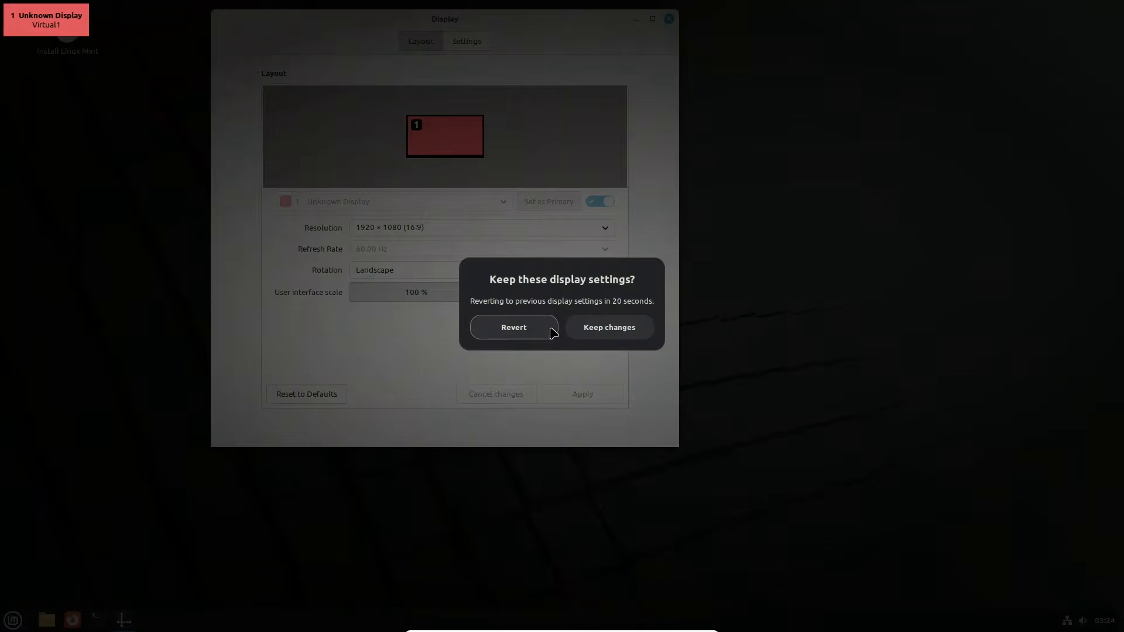
{"action": "left_click", "coordinate": [608, 328]}
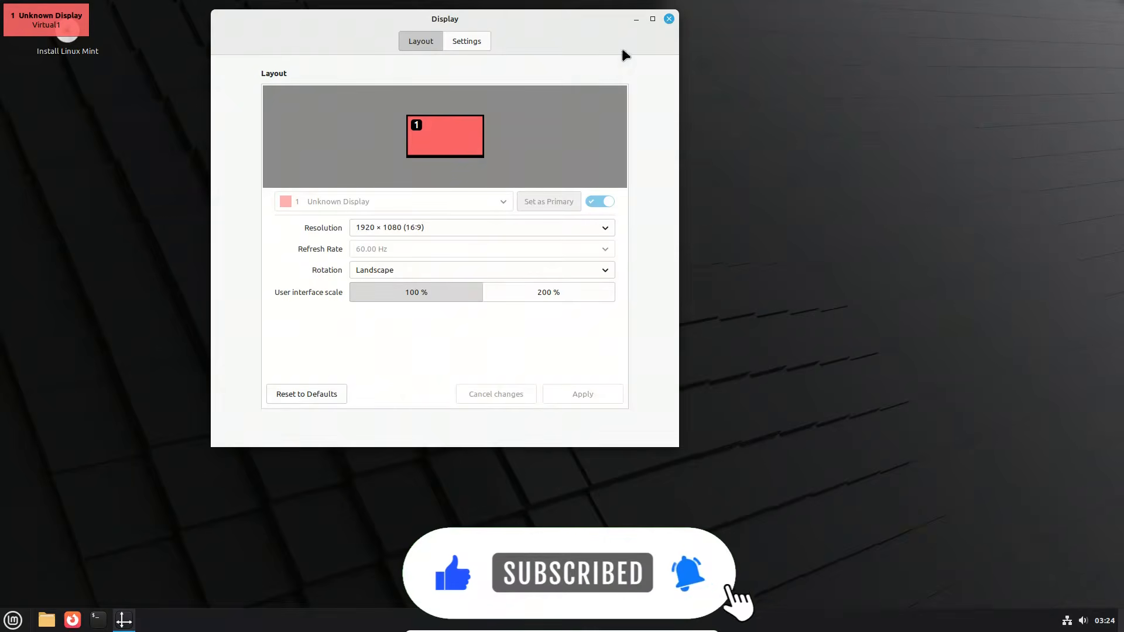
{"action": "left_click", "coordinate": [669, 19]}
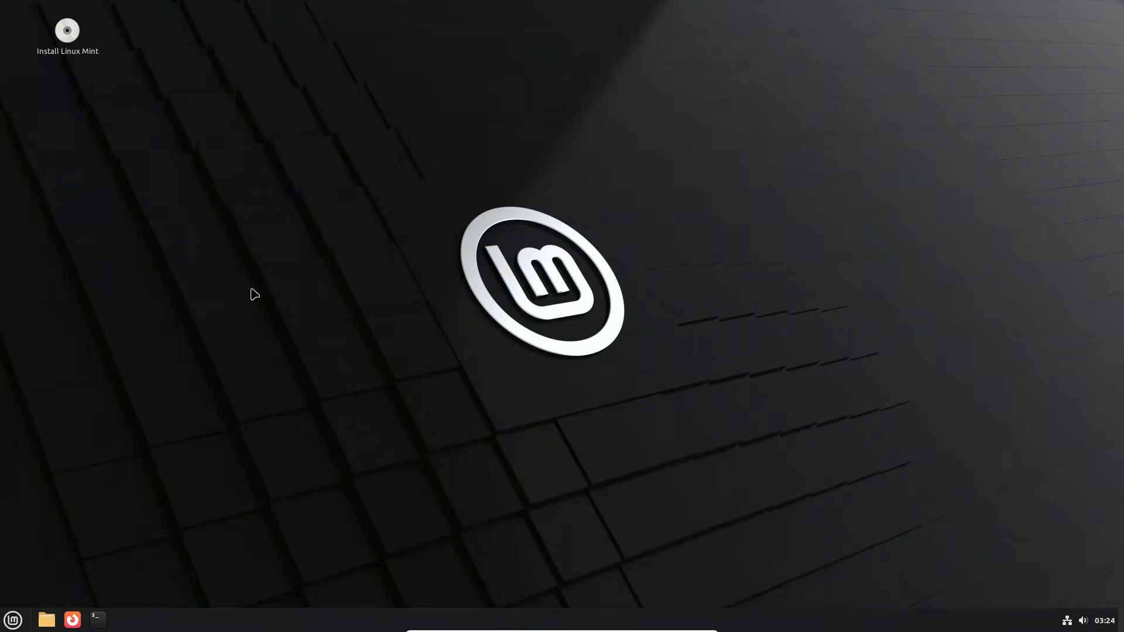
Step: Start the LMDE 7 installer, accept the preselected language and keep the Asia/Kolkata timezone
{"action": "double_click", "coordinate": [67, 32]}
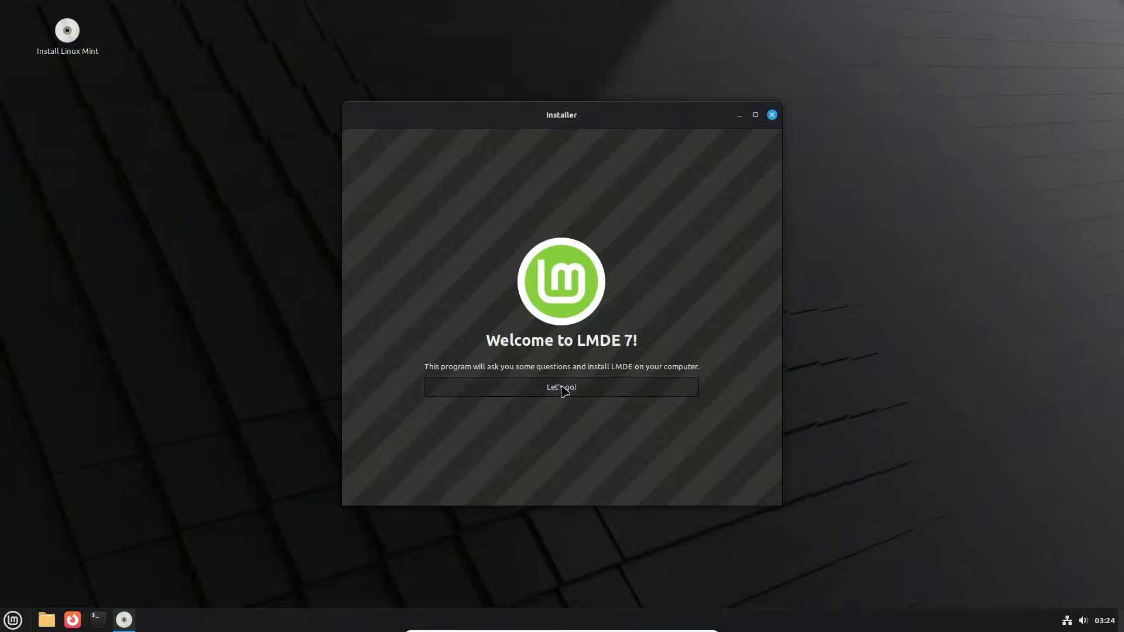
{"action": "left_click", "coordinate": [563, 390]}
{"action": "left_click", "coordinate": [752, 493]}
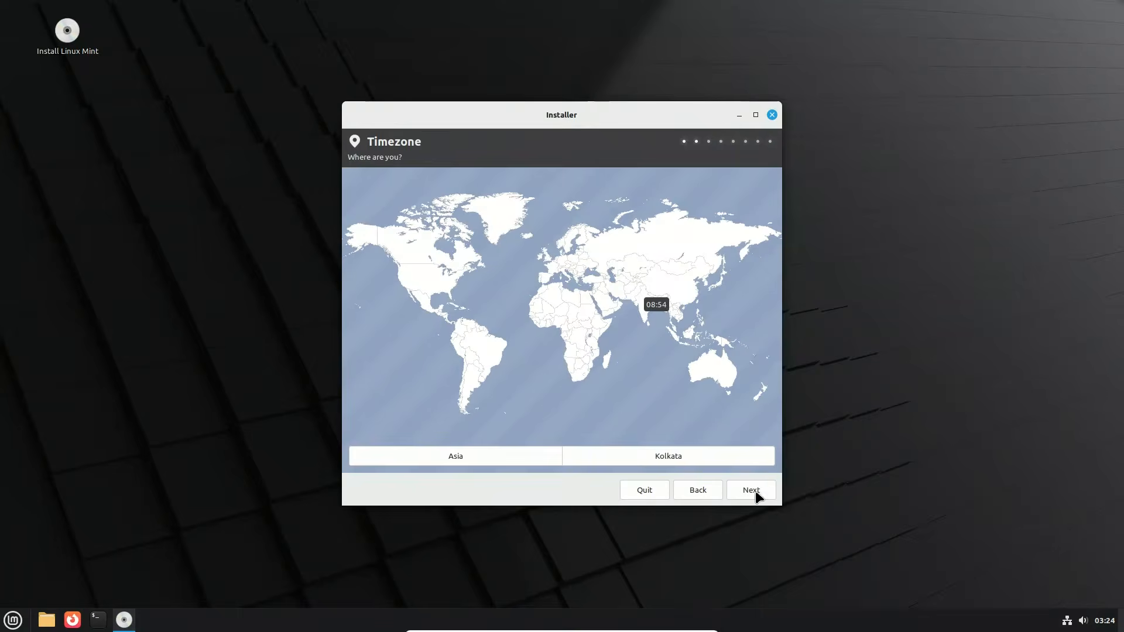
{"action": "left_click", "coordinate": [752, 494]}
Step: Continue from the timezone to the keyboard layout, choose an English layout and proceed to the user account details
{"action": "left_click", "coordinate": [752, 494]}
{"action": "left_click", "coordinate": [700, 495]}
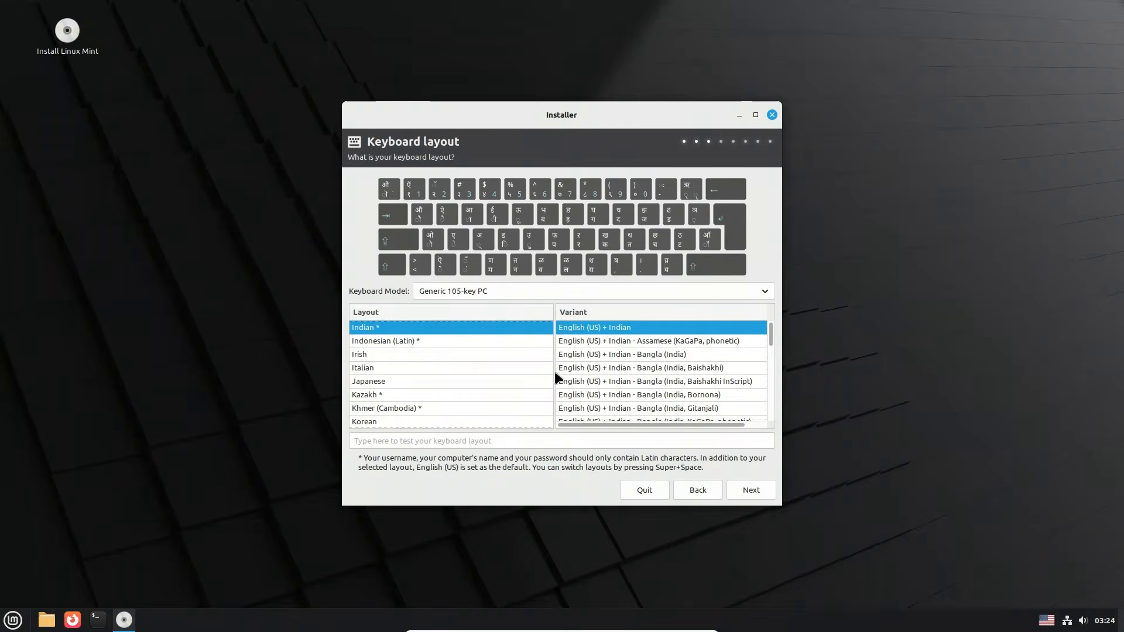
{"action": "scroll", "coordinate": [431, 361], "scroll_direction": "up", "scroll_amount": 15}
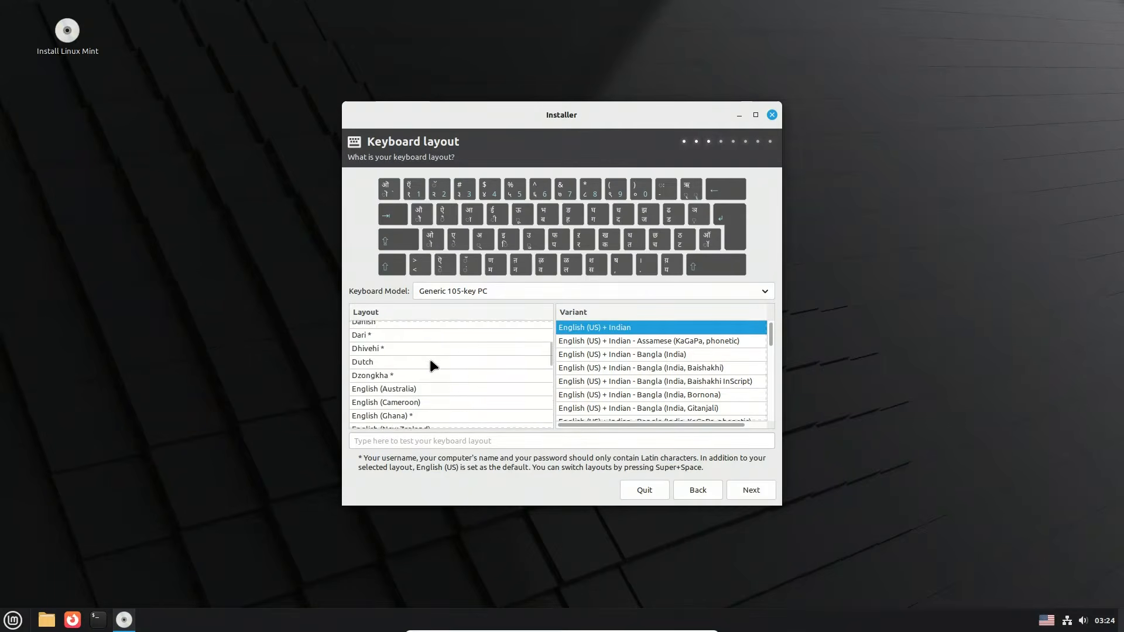
{"action": "scroll", "coordinate": [429, 362], "scroll_direction": "down", "scroll_amount": 10}
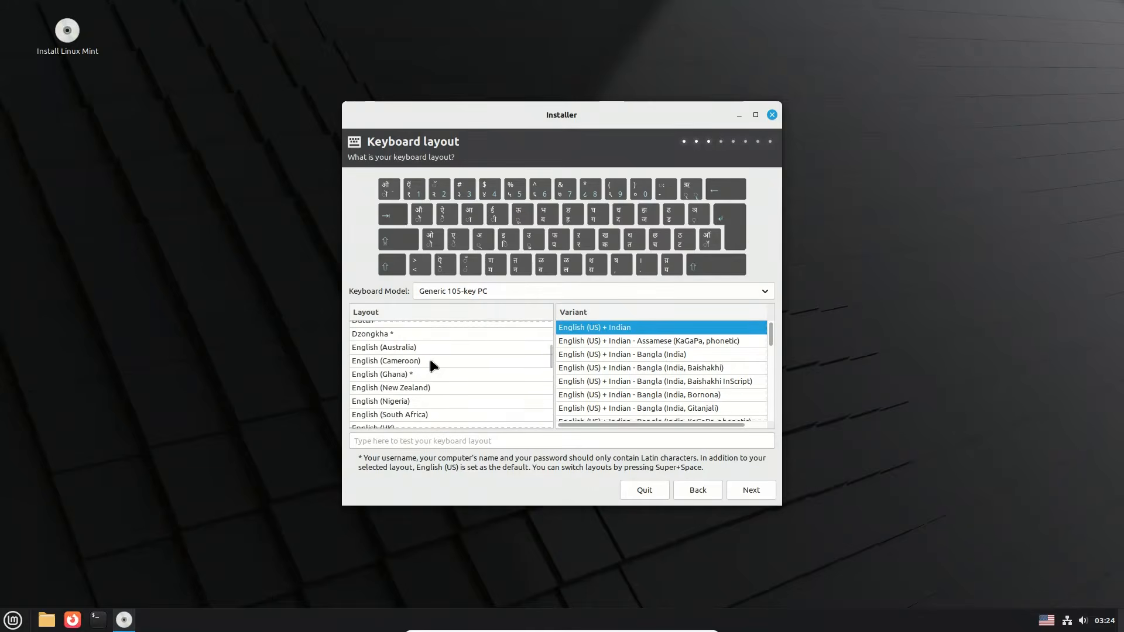
{"action": "left_click", "coordinate": [421, 384]}
{"action": "left_click", "coordinate": [748, 493]}
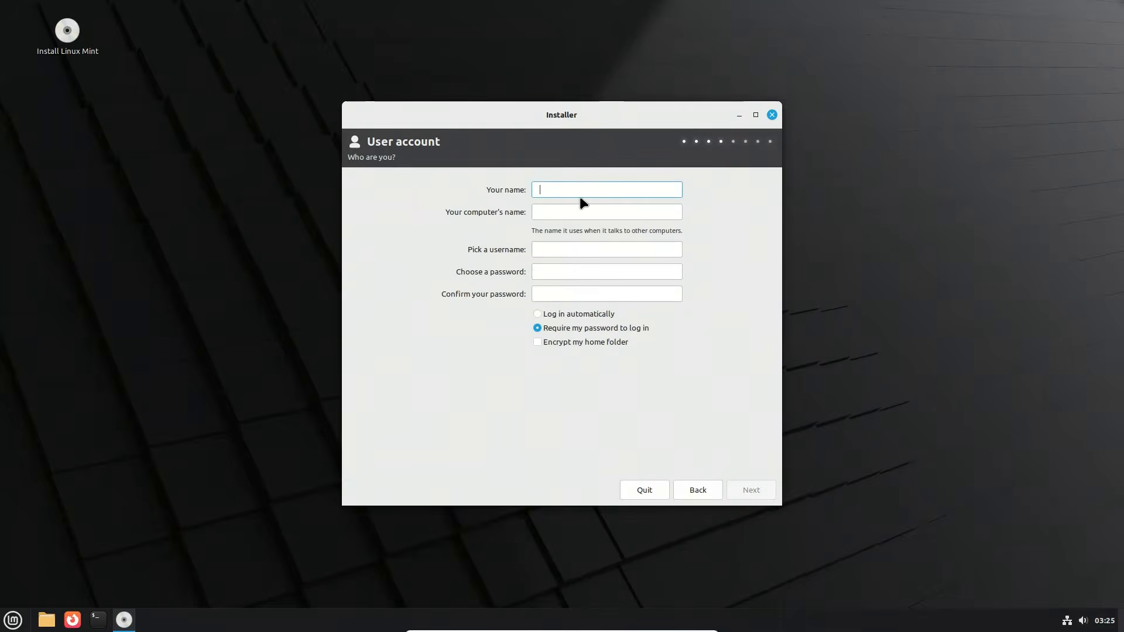
Step: Enter the account holder's name and set the computer's name to Swap-desktop, keeping the suggested username
{"action": "type", "text": "Swapnil"}
{"action": "key", "text": "Tab"}
{"action": "key", "text": "Tab"}
{"action": "left_click", "coordinate": [568, 213]}
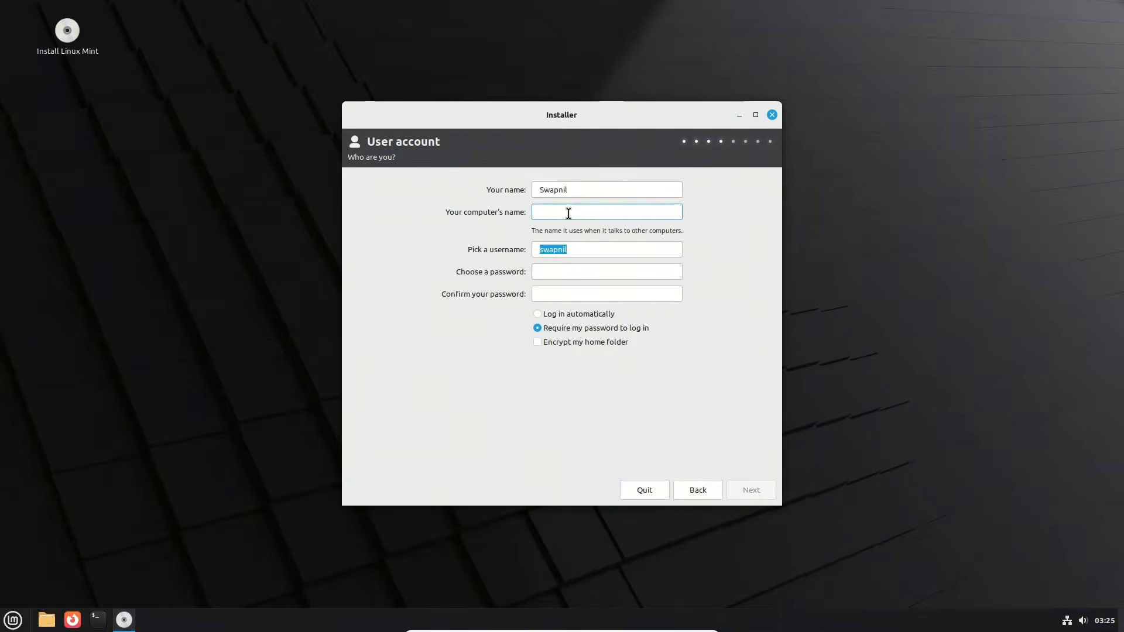
Step: Enter and confirm the account password, choose to log in automatically and continue to the installation type
{"action": "left_click", "coordinate": [546, 271]}
{"action": "type", "text": "●●●"}
{"action": "left_click", "coordinate": [549, 293]}
{"action": "type", "text": "●●●"}
{"action": "left_click", "coordinate": [571, 315]}
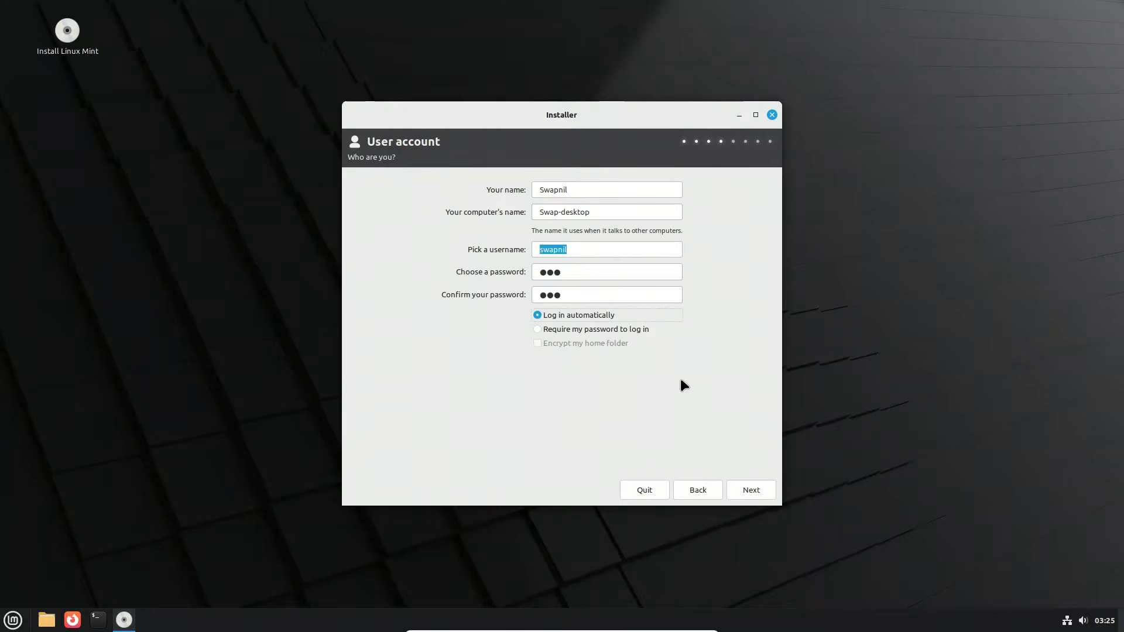
{"action": "left_click", "coordinate": [752, 492]}
Step: Choose automated installation on VBOX HARDDISK (26 GB) (/dev/sda), confirm the erase and keep the GRUB boot menu on /dev/sda
{"action": "left_click", "coordinate": [411, 224]}
{"action": "left_click", "coordinate": [410, 224]}
{"action": "left_click", "coordinate": [749, 490]}
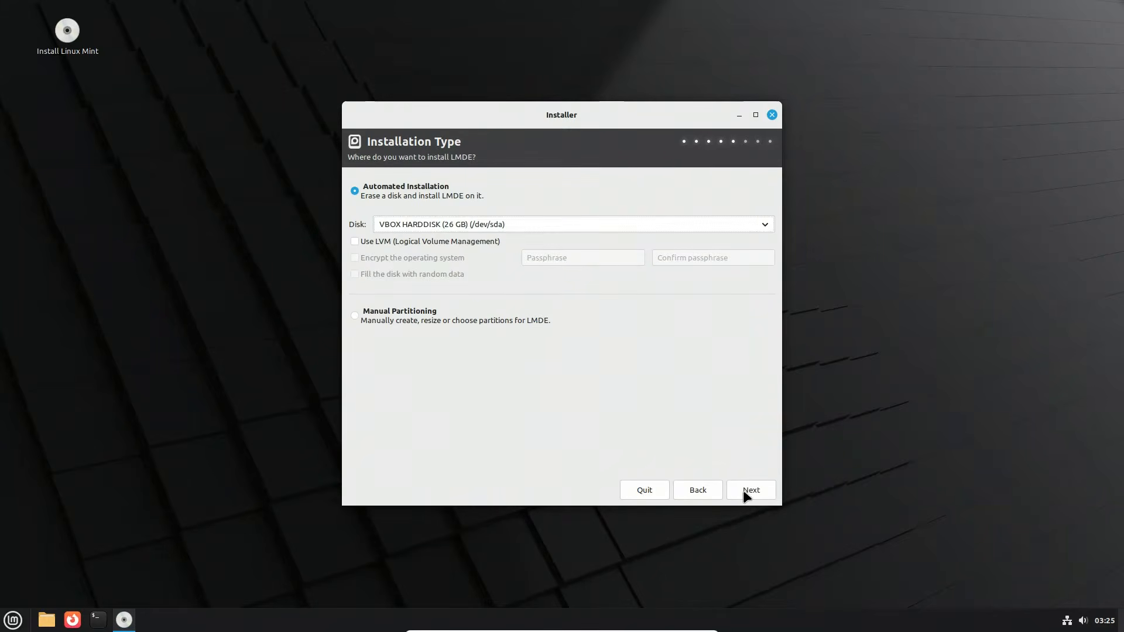
{"action": "left_click", "coordinate": [639, 348]}
{"action": "left_click", "coordinate": [518, 190]}
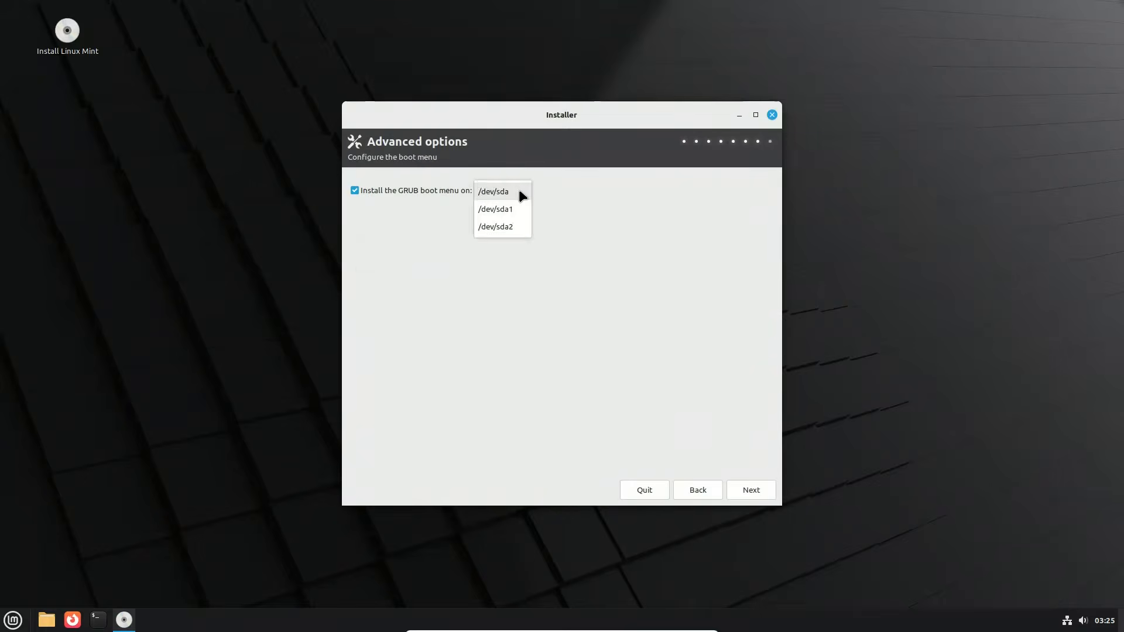
{"action": "left_click", "coordinate": [518, 190]}
Step: Start the LMDE installation with the chosen settings and restart the computer once it completes
{"action": "left_click", "coordinate": [751, 489]}
{"action": "left_click", "coordinate": [750, 490]}
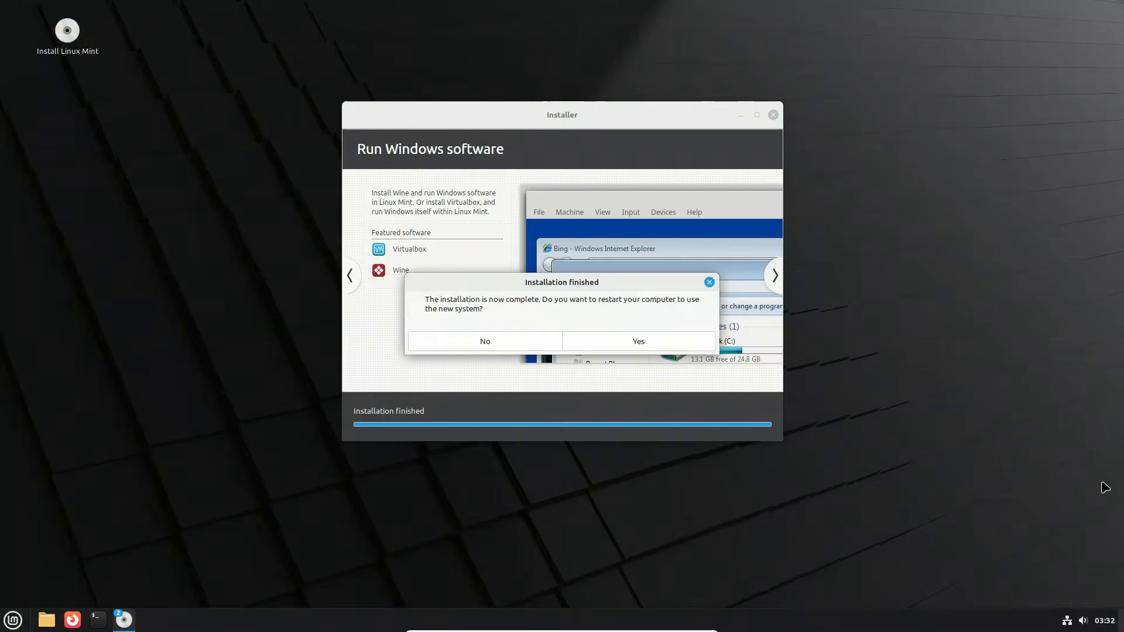
{"action": "left_click", "coordinate": [630, 338]}
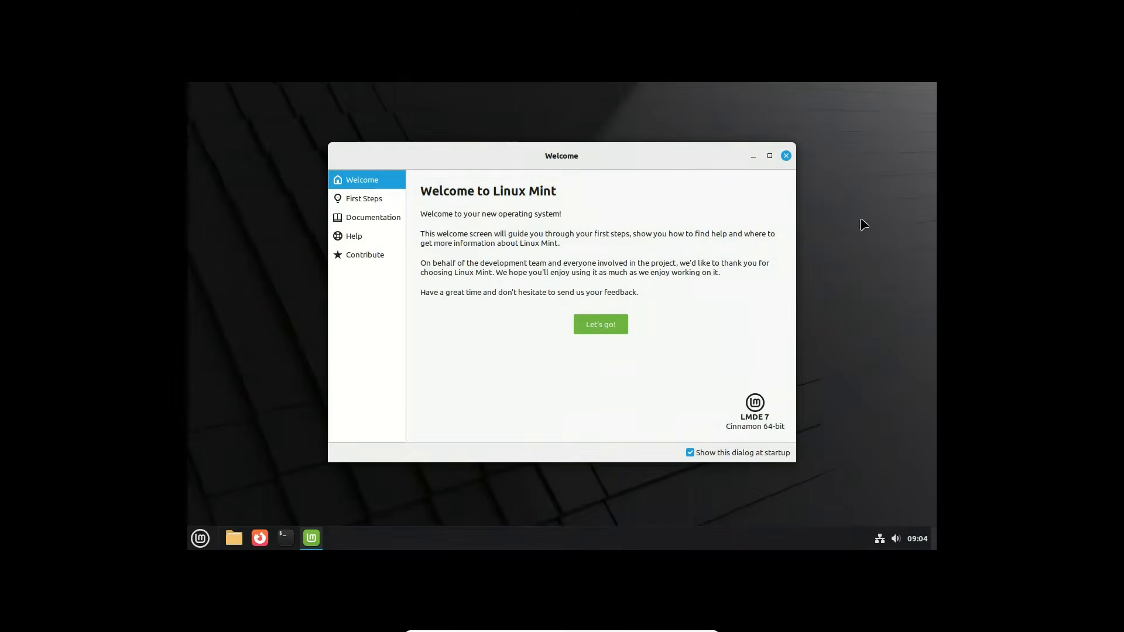
Step: Raise the installed desktop's display resolution so it fills the screen, and recentre the Welcome window
{"action": "right_click", "coordinate": [860, 222]}
{"action": "left_click", "coordinate": [772, 308]}
{"action": "left_click", "coordinate": [553, 301]}
{"action": "left_click", "coordinate": [535, 166]}
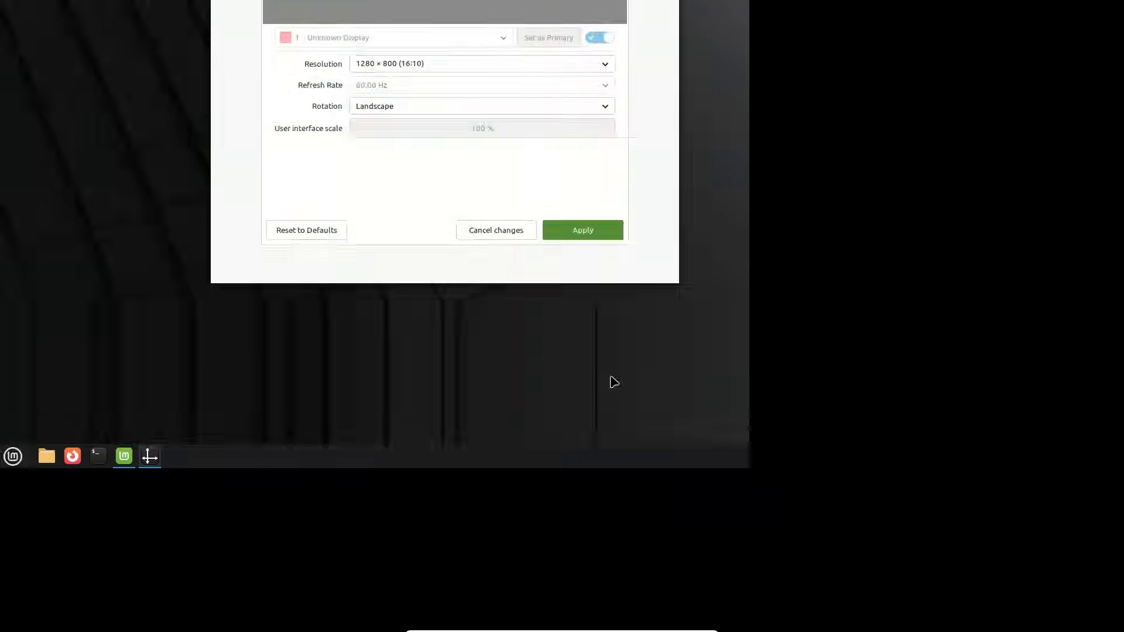
{"action": "left_click_drag", "start_coordinate": [458, 20], "coordinate": [598, 107]}
{"action": "left_click", "coordinate": [810, 105]}
{"action": "left_click_drag", "start_coordinate": [473, 93], "coordinate": [585, 170]}
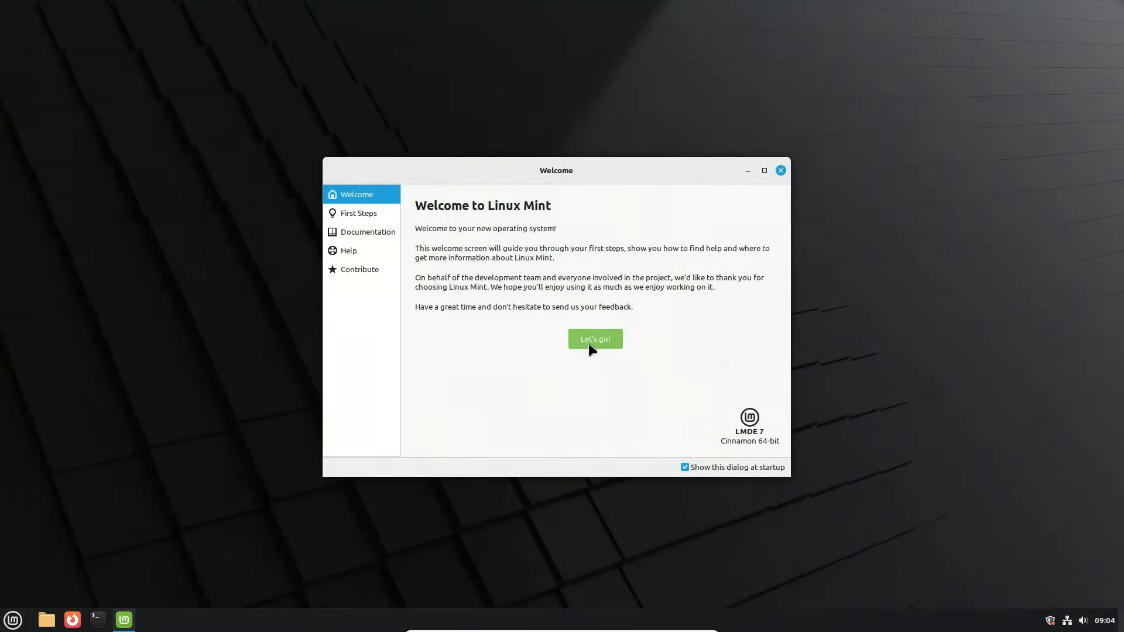
Step: Launch the Update Manager from the Welcome window's First Steps and pass its introduction to check for updates
{"action": "left_click", "coordinate": [588, 341]}
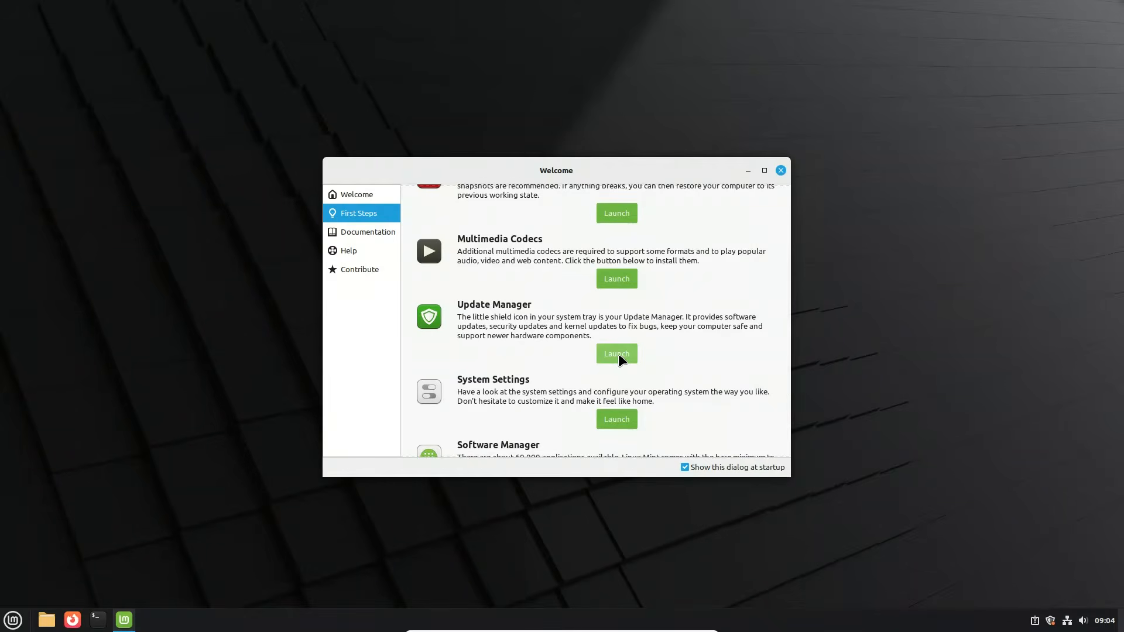
{"action": "left_click", "coordinate": [618, 354]}
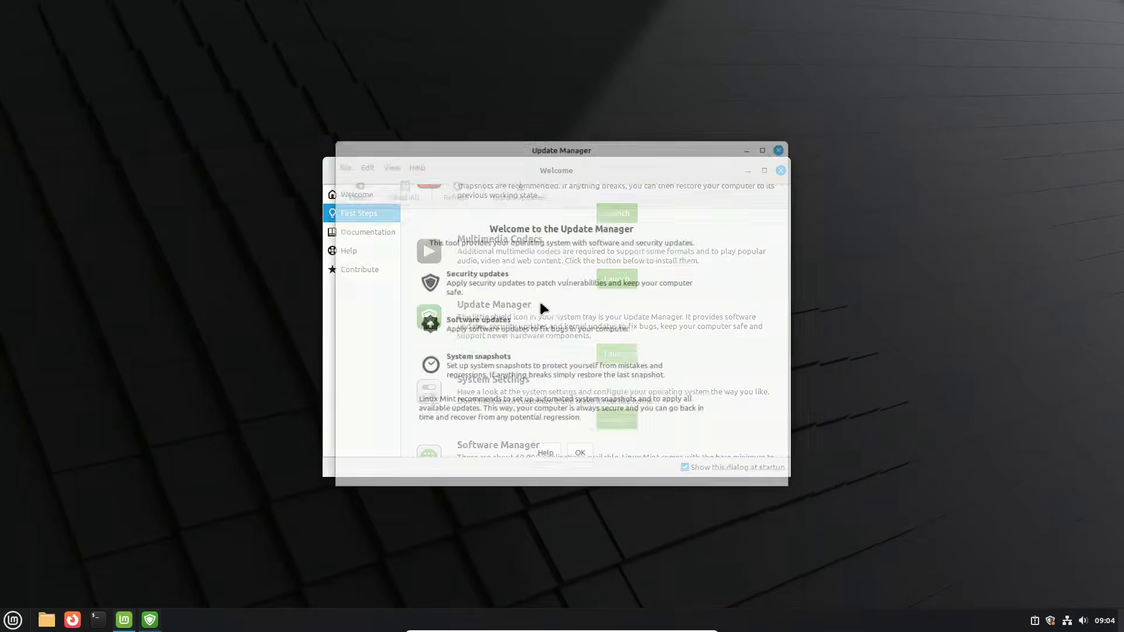
{"action": "left_click", "coordinate": [579, 455]}
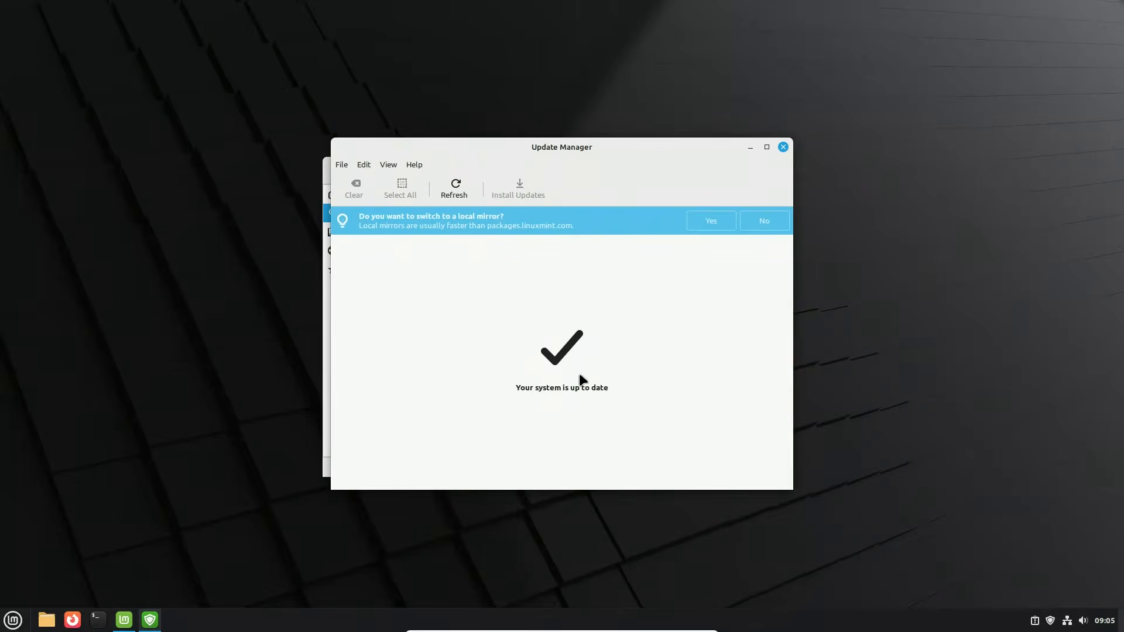
Step: Look through the Update Manager's edit and view options, inspect its Information log and close the Update Manager
{"action": "left_click", "coordinate": [363, 164]}
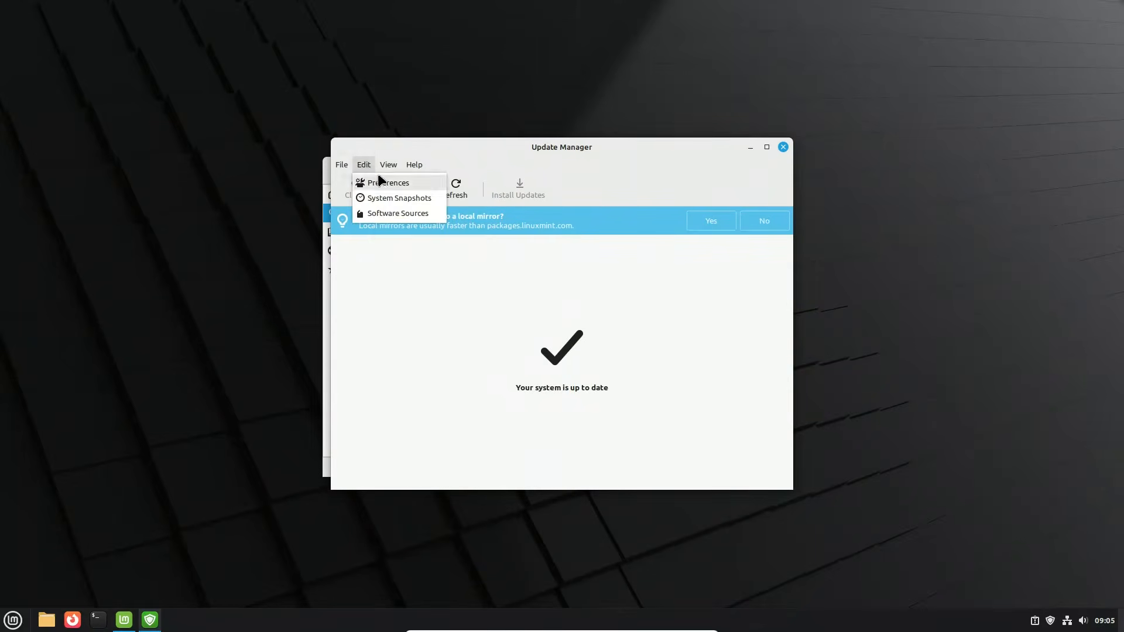
{"action": "mouse_move", "coordinate": [388, 164]}
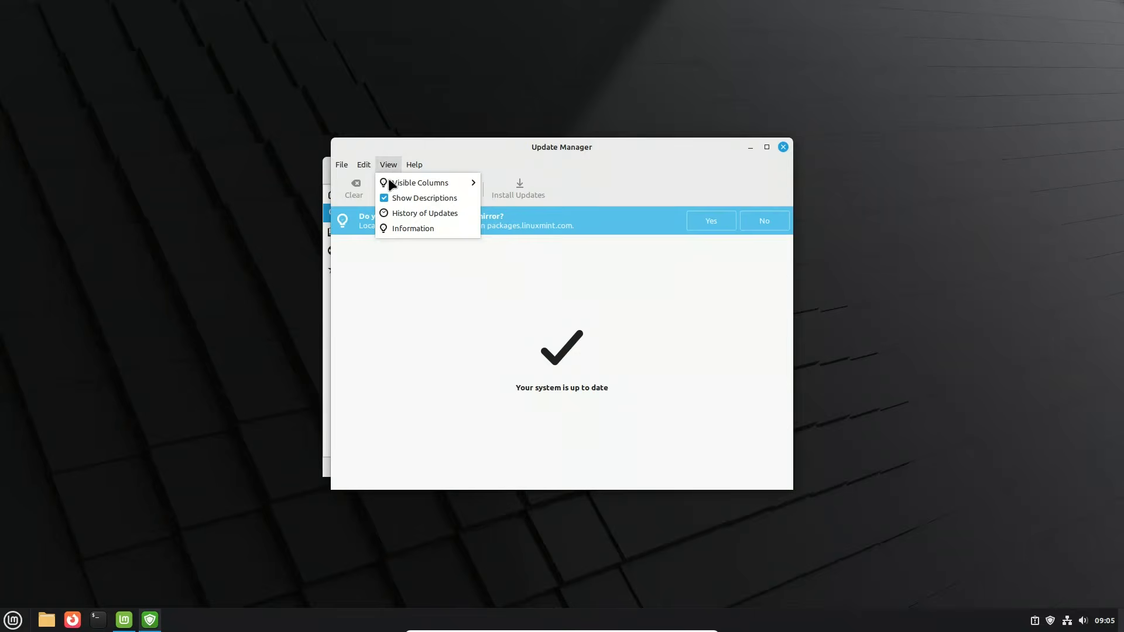
{"action": "left_click", "coordinate": [413, 227]}
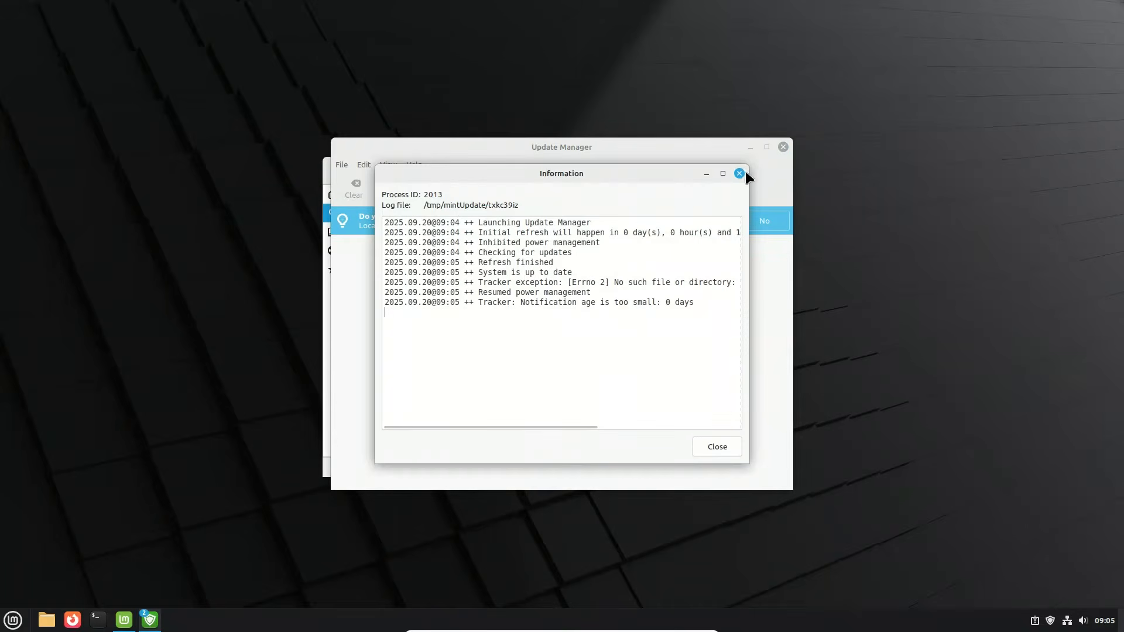
{"action": "left_click", "coordinate": [739, 174]}
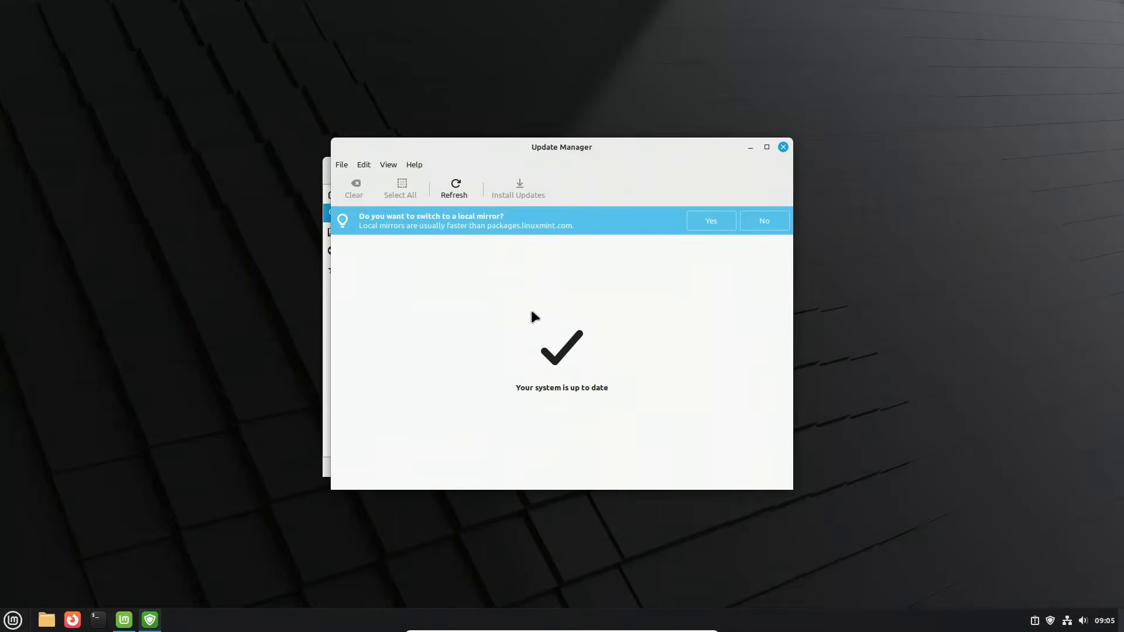
{"action": "left_click", "coordinate": [779, 148]}
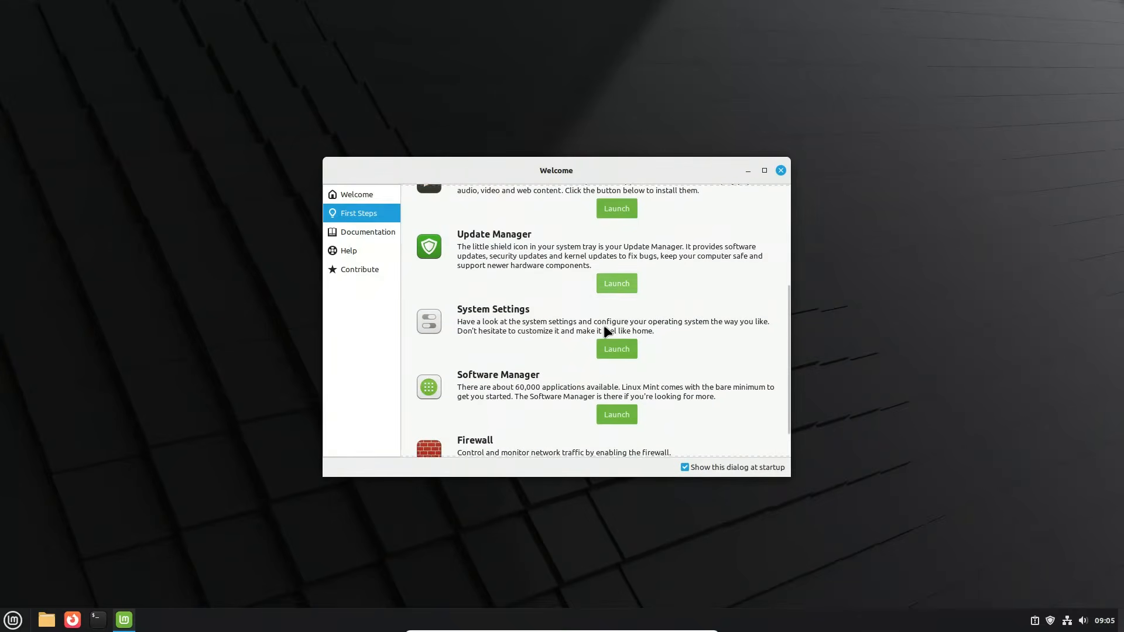
Step: Open Software Sources from the Software Manager and review its official repositories, additional repositories, authentication keys and maintenance options
{"action": "scroll", "coordinate": [606, 329], "scroll_direction": "down", "scroll_amount": 2}
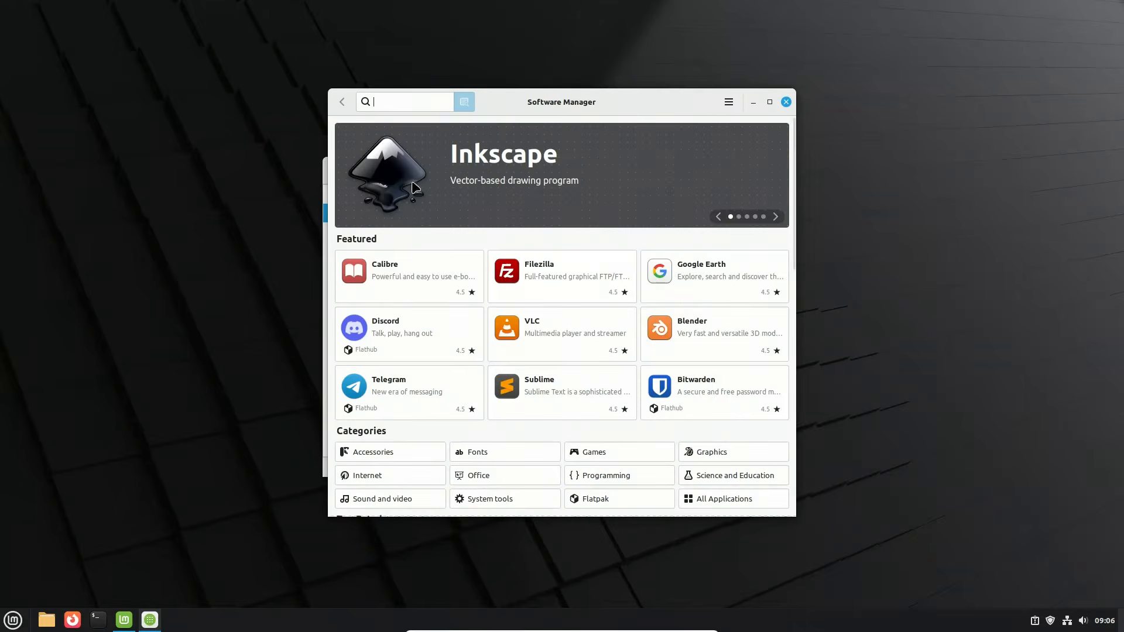
{"action": "left_click", "coordinate": [729, 102]}
{"action": "left_click", "coordinate": [772, 151]}
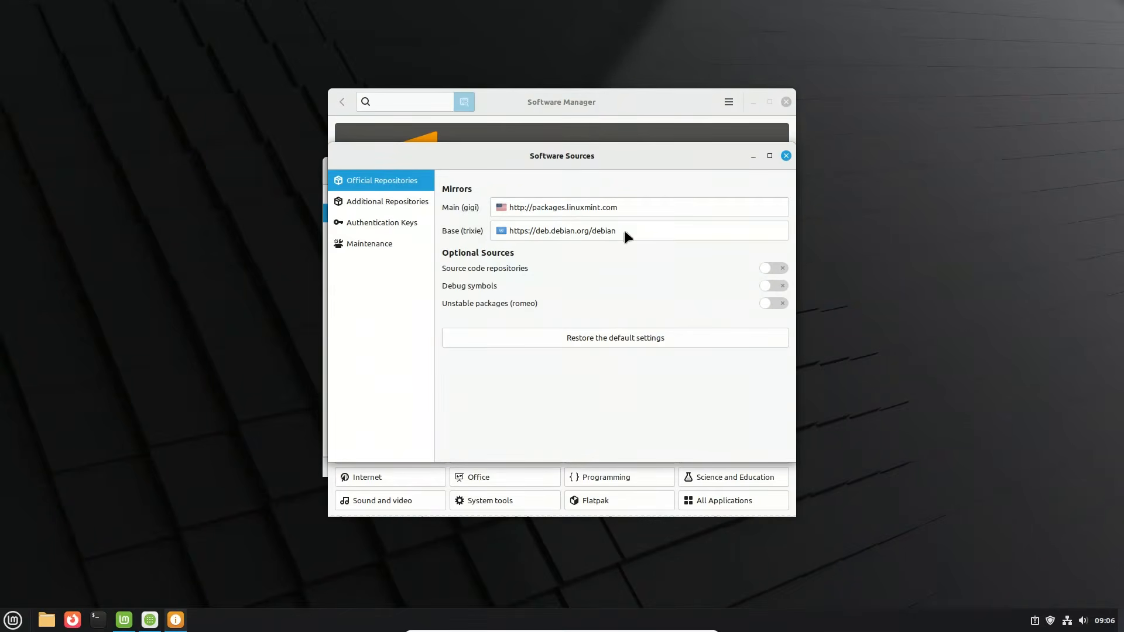
{"action": "left_click", "coordinate": [400, 202]}
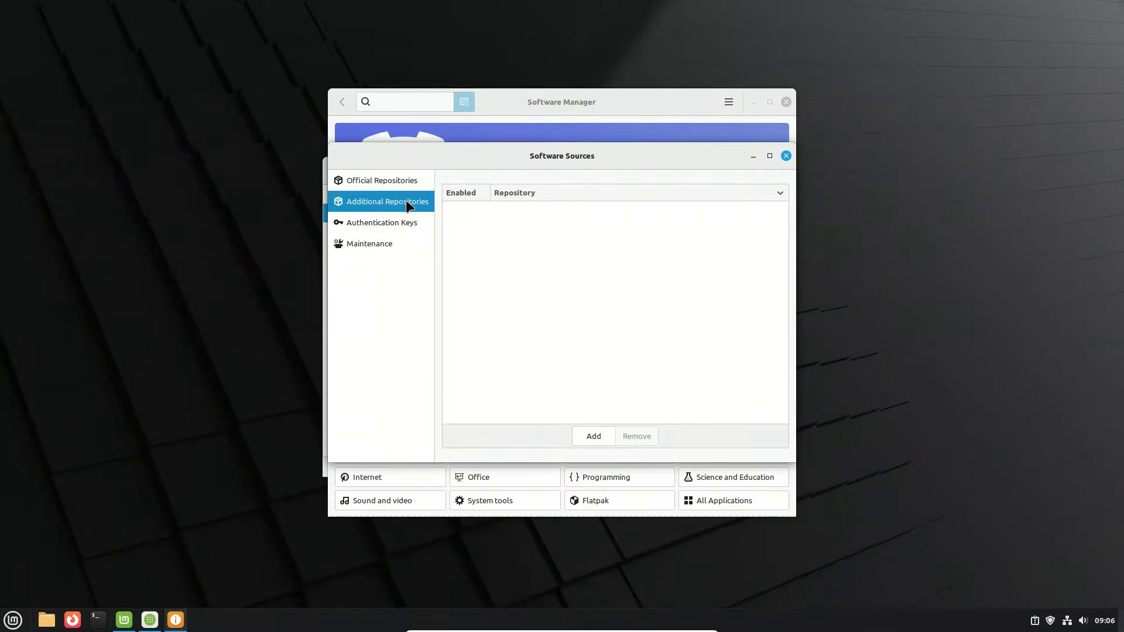
{"action": "left_click", "coordinate": [379, 223]}
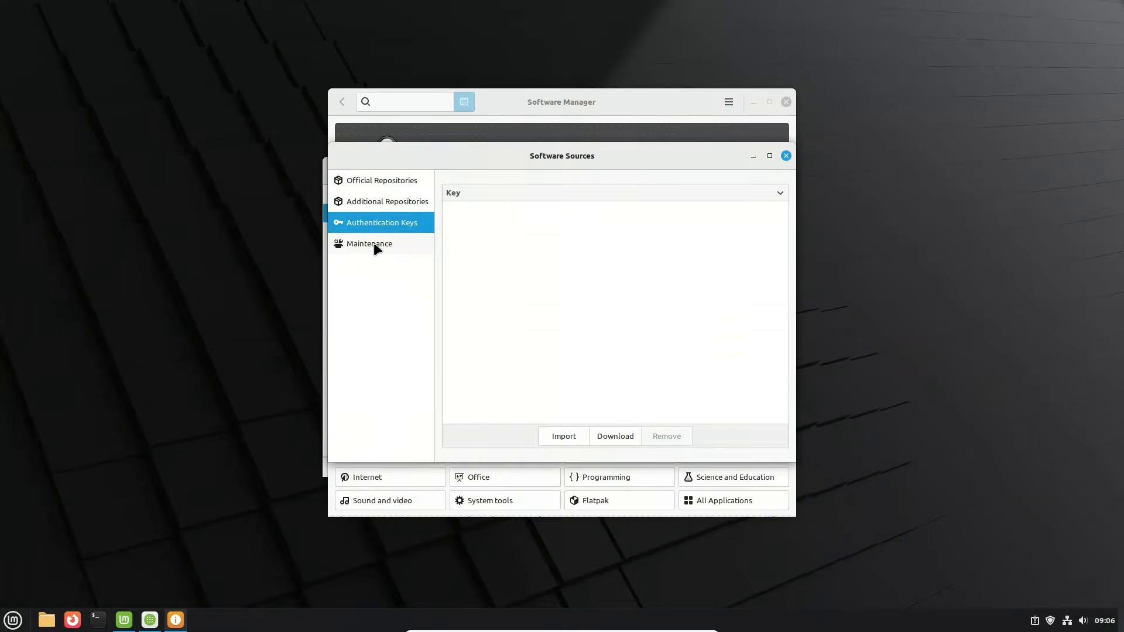
{"action": "left_click", "coordinate": [375, 246]}
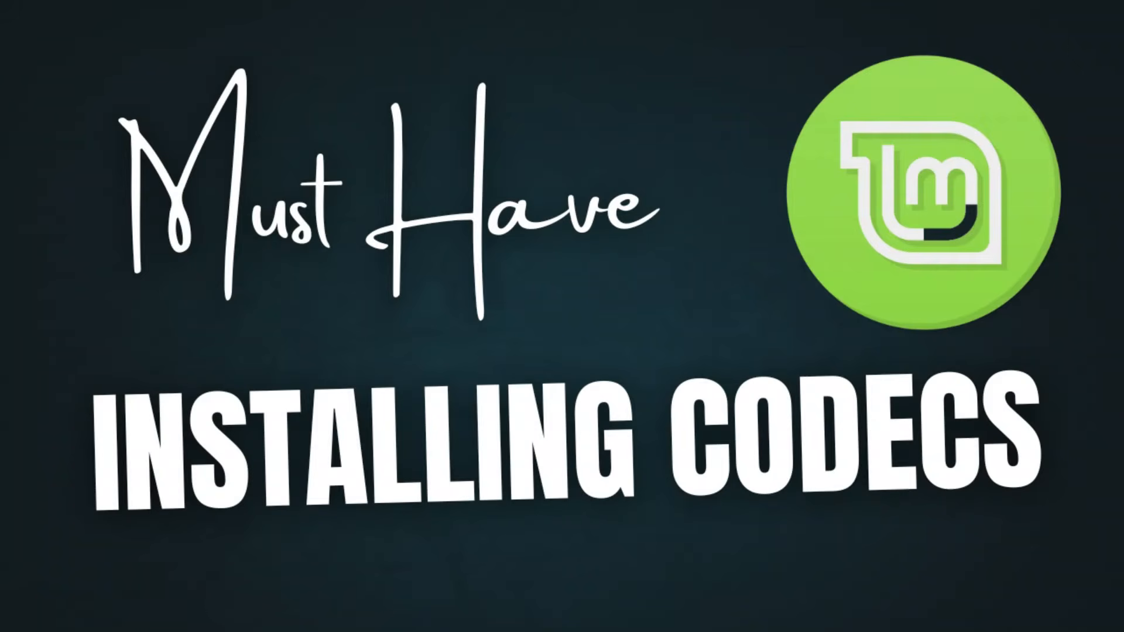
Step: Open System Reports from the Administration applications and install the multimedia codecs, authenticating with the account password
{"action": "mouse_move", "coordinate": [113, 468]}
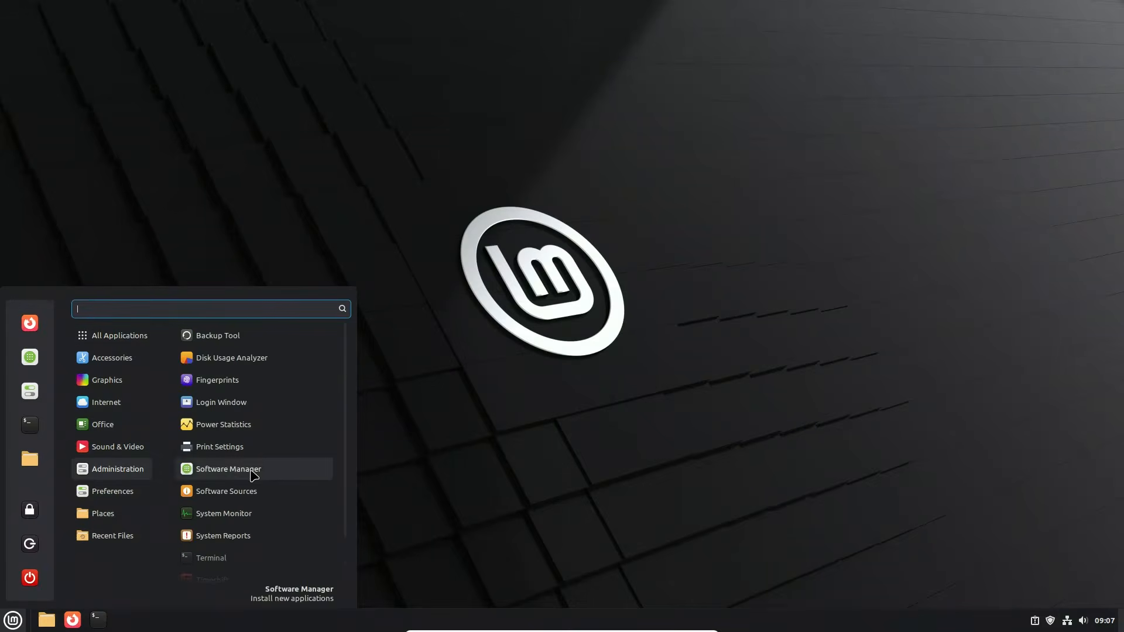
{"action": "scroll", "coordinate": [252, 475], "scroll_direction": "down", "scroll_amount": 2}
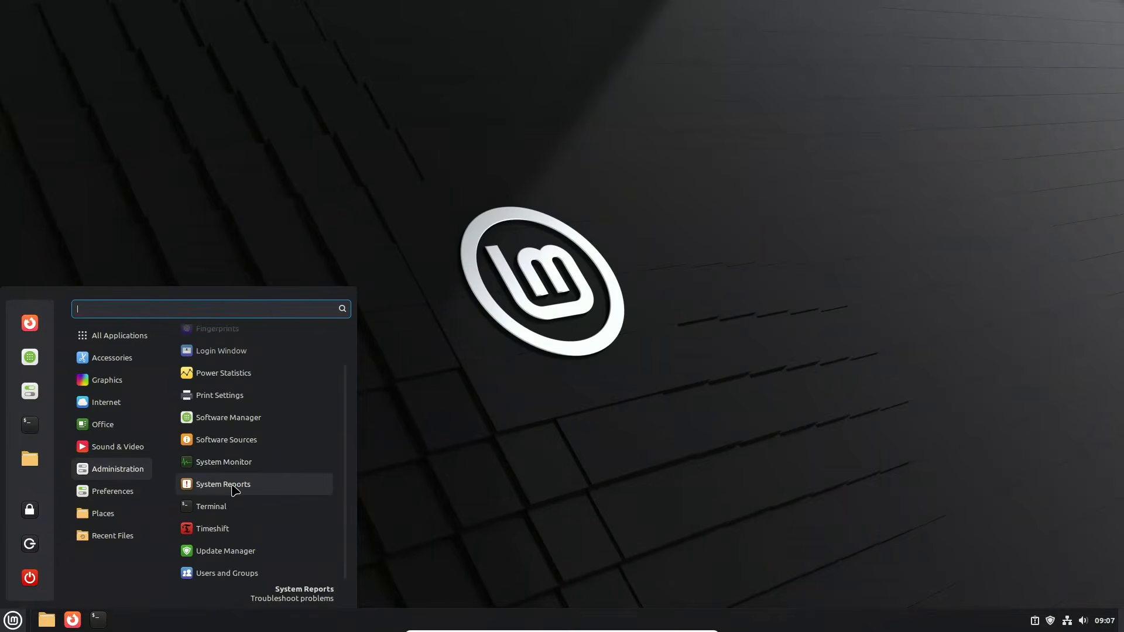
{"action": "left_click", "coordinate": [235, 489]}
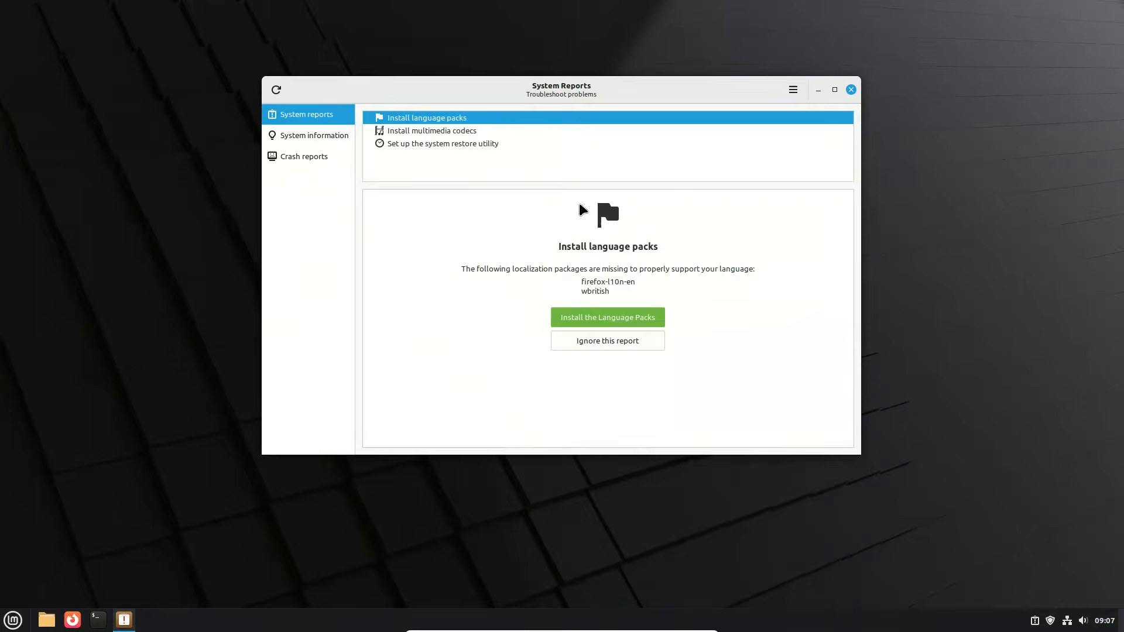
{"action": "left_click", "coordinate": [421, 132]}
{"action": "left_click", "coordinate": [609, 296]}
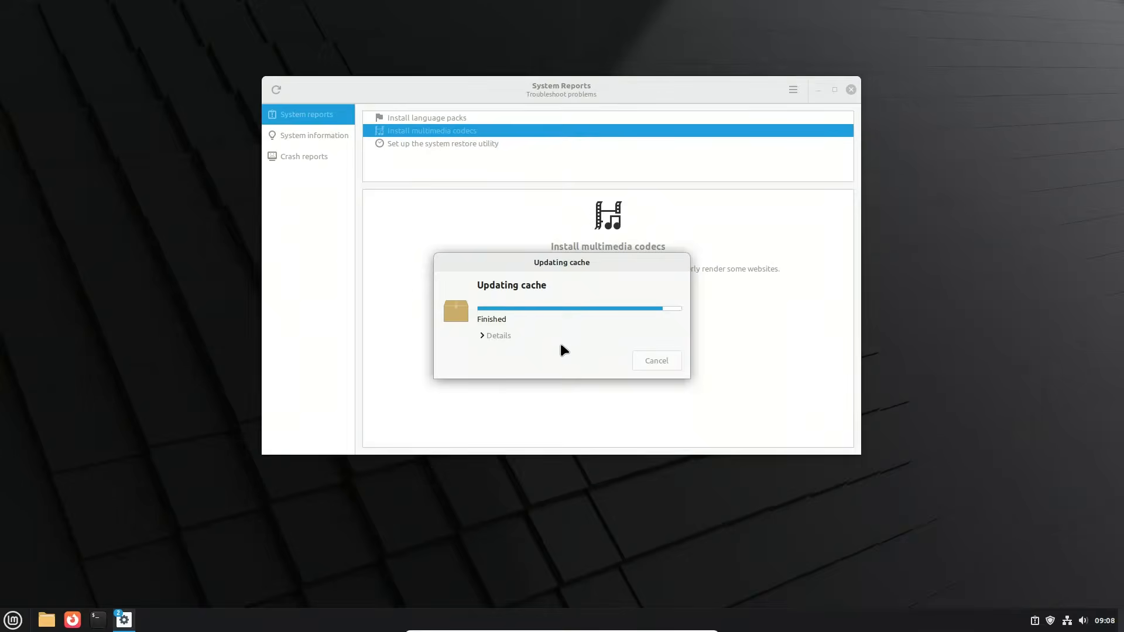
{"action": "type", "text": "****"}
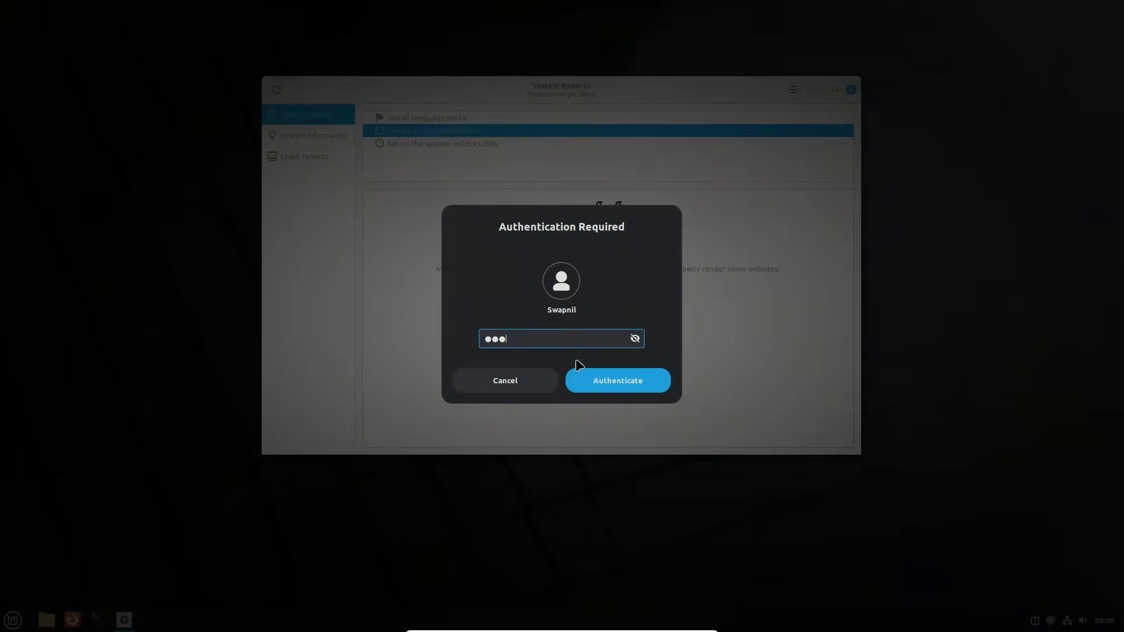
{"action": "left_click", "coordinate": [604, 381]}
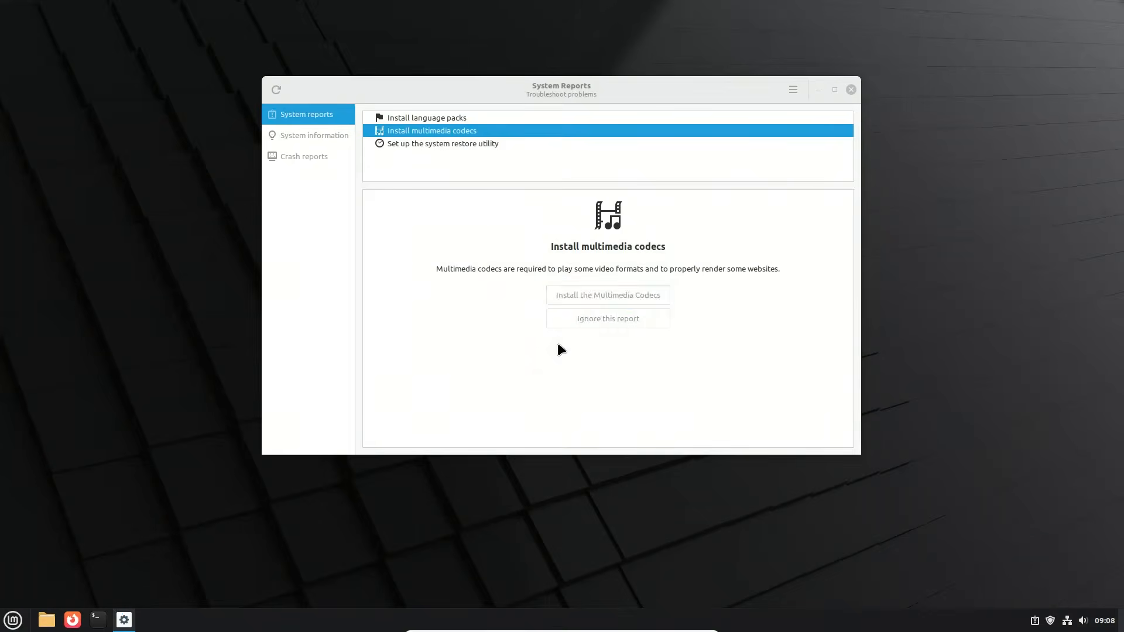
Step: Launch Timeshift from the system restore utility report, authenticate with the account password and close its Setup Wizard
{"action": "key", "text": "Down"}
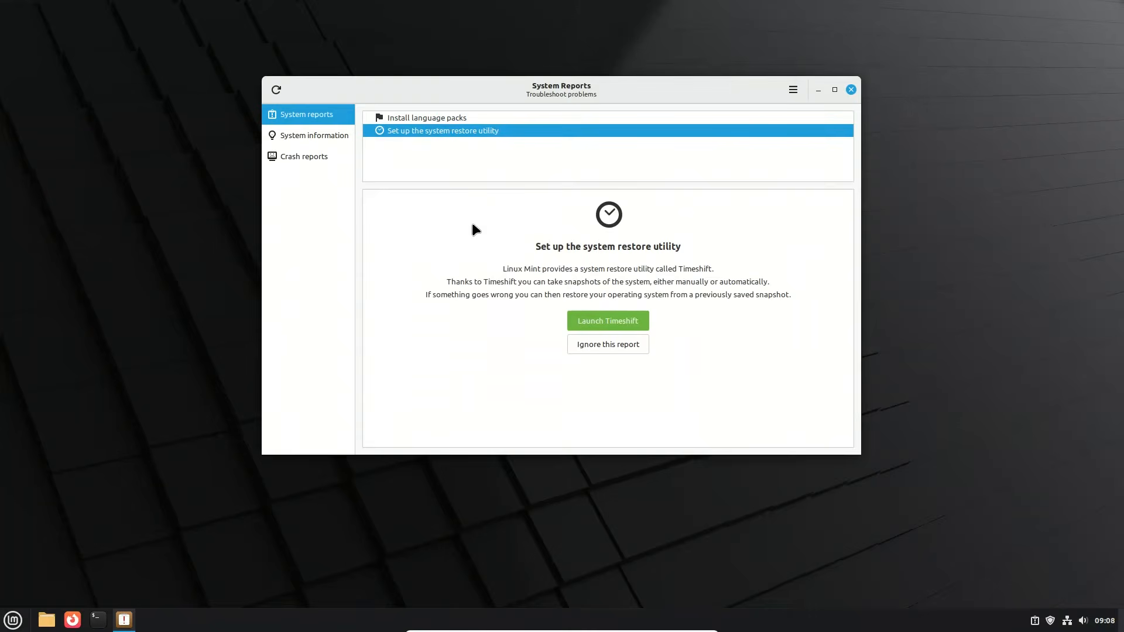
{"action": "left_click", "coordinate": [602, 319]}
{"action": "type", "text": "***"}
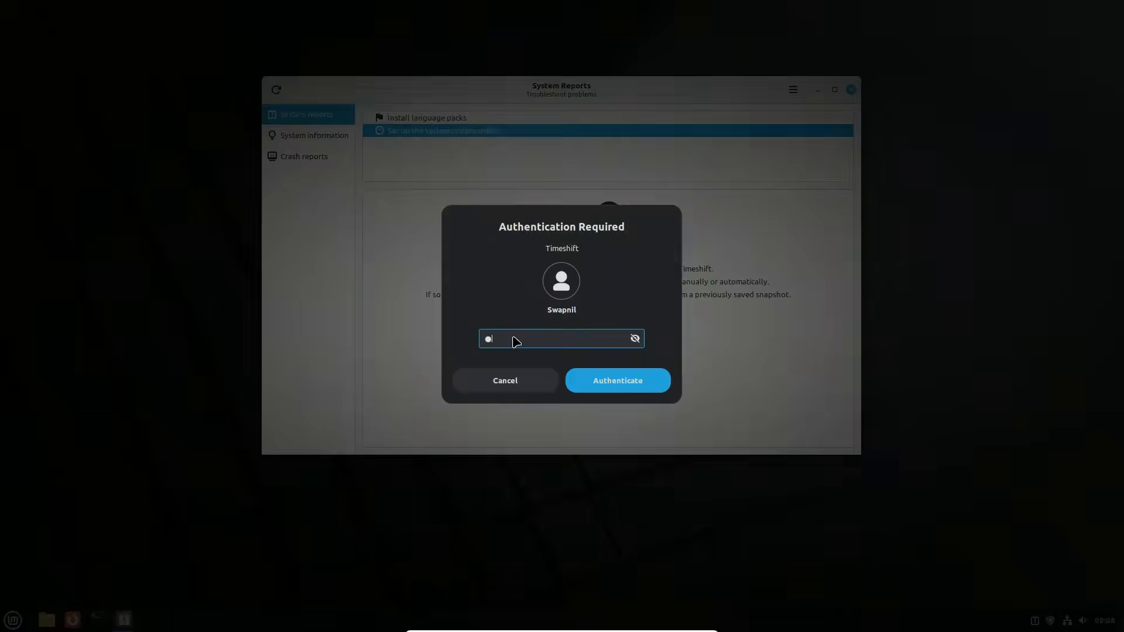
{"action": "left_click", "coordinate": [598, 381]}
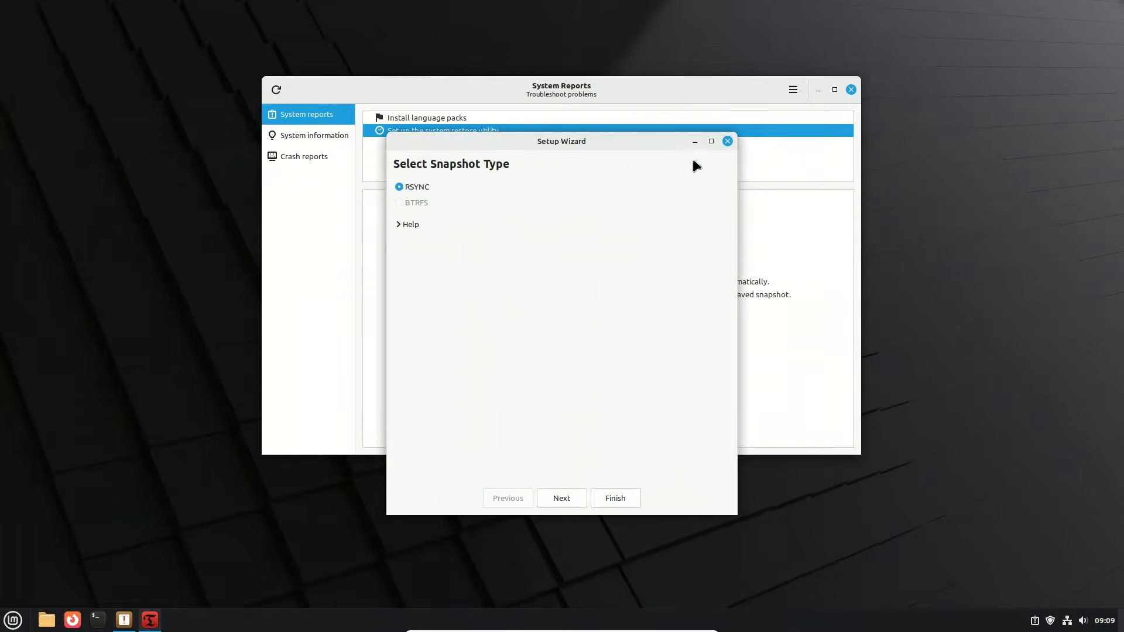
{"action": "left_click", "coordinate": [727, 141]}
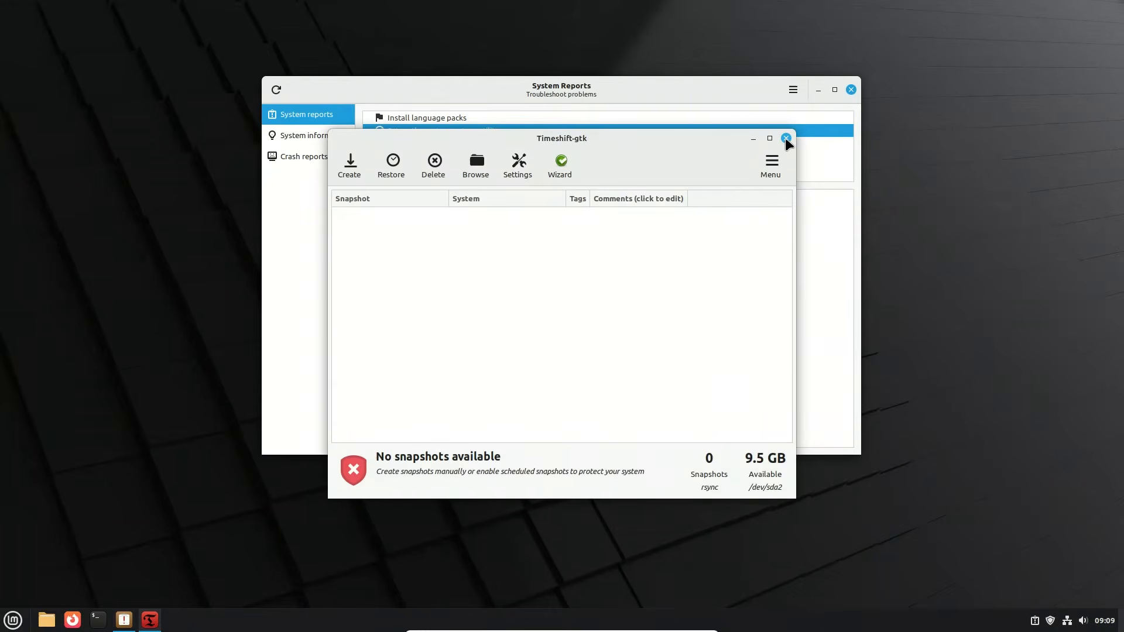
Step: Close Timeshift, examine the kernel version and hardware details in the System Reports' system information, and close System Reports
{"action": "left_click", "coordinate": [786, 139]}
{"action": "left_click", "coordinate": [323, 137]}
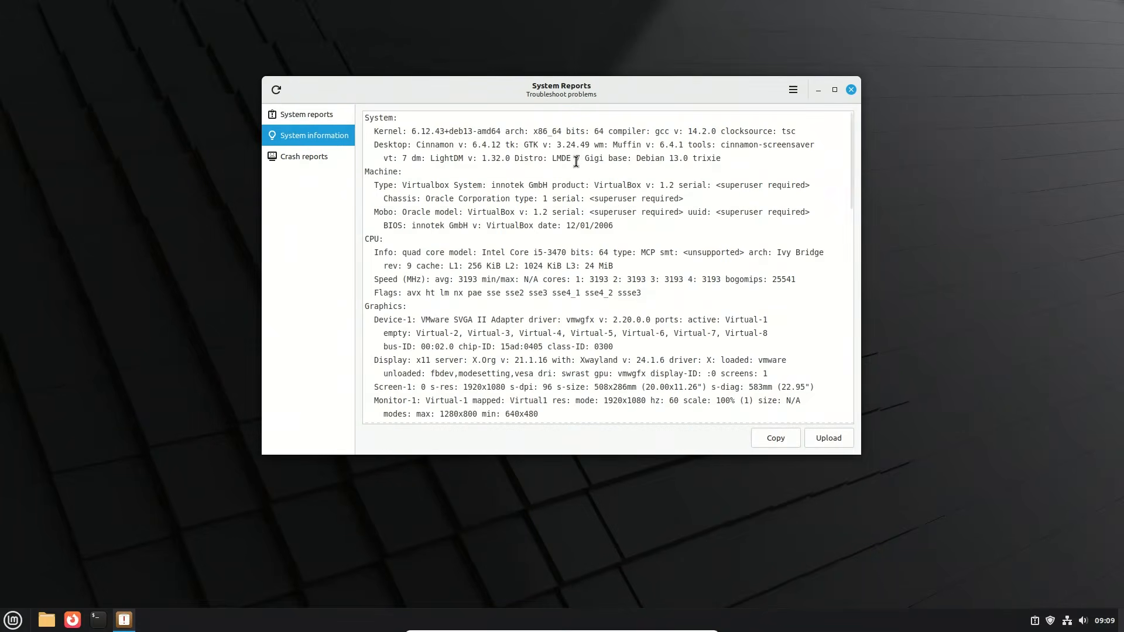
{"action": "left_click_drag", "start_coordinate": [410, 131], "coordinate": [501, 131]}
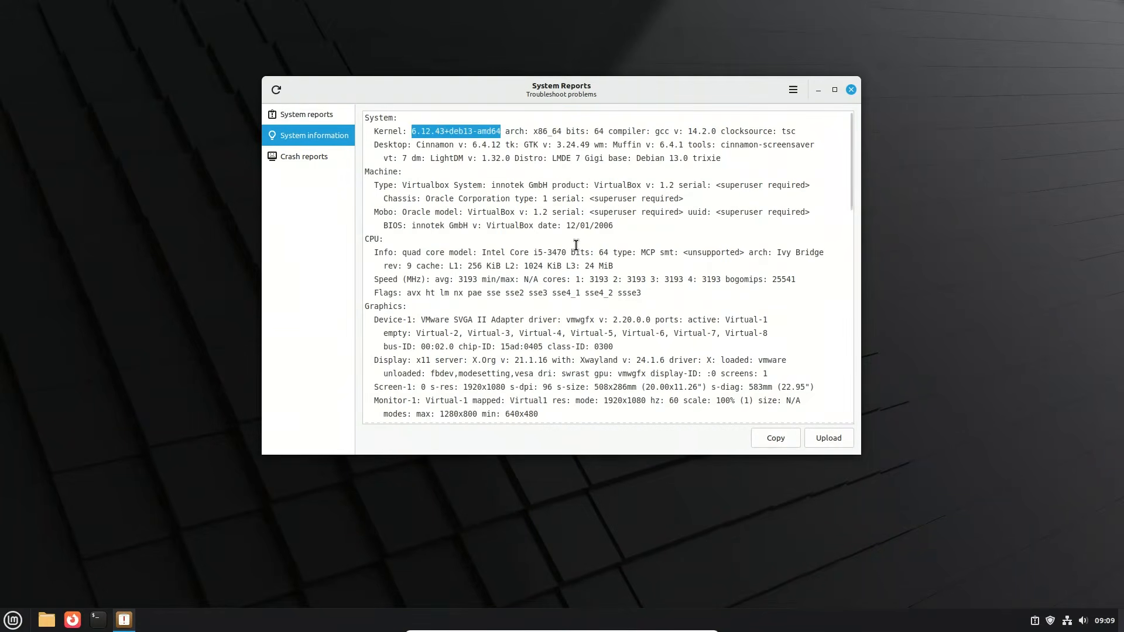
{"action": "scroll", "coordinate": [575, 246], "scroll_direction": "down", "scroll_amount": 5}
{"action": "left_click", "coordinate": [850, 89]}
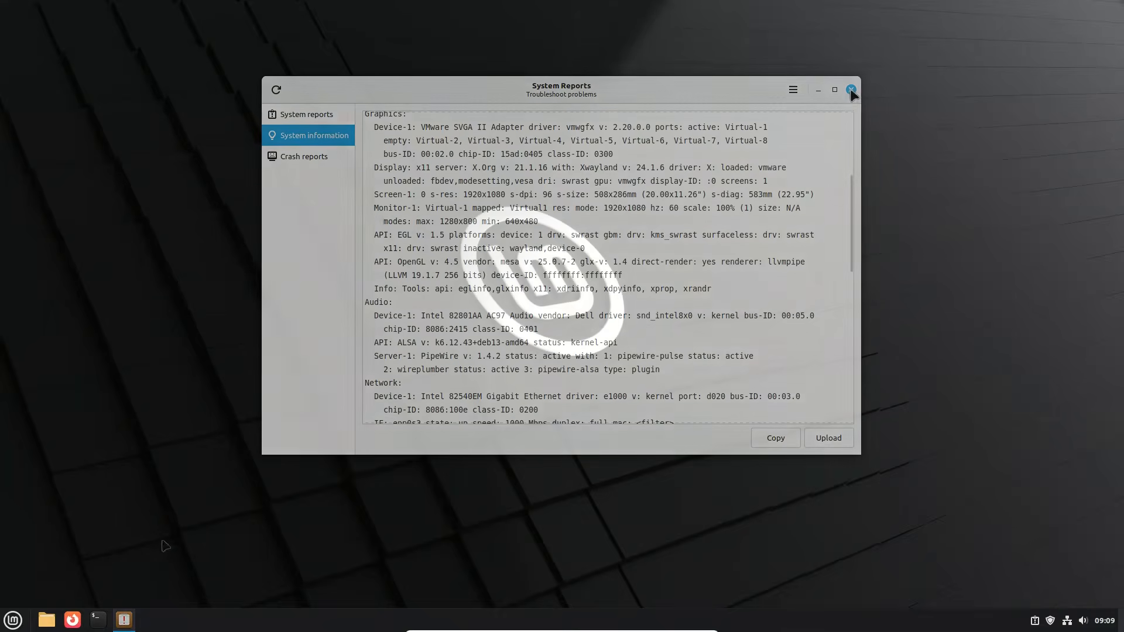
Step: Open a terminal, move its window toward the middle of the desktop and run neofetch
{"action": "left_click", "coordinate": [98, 620]}
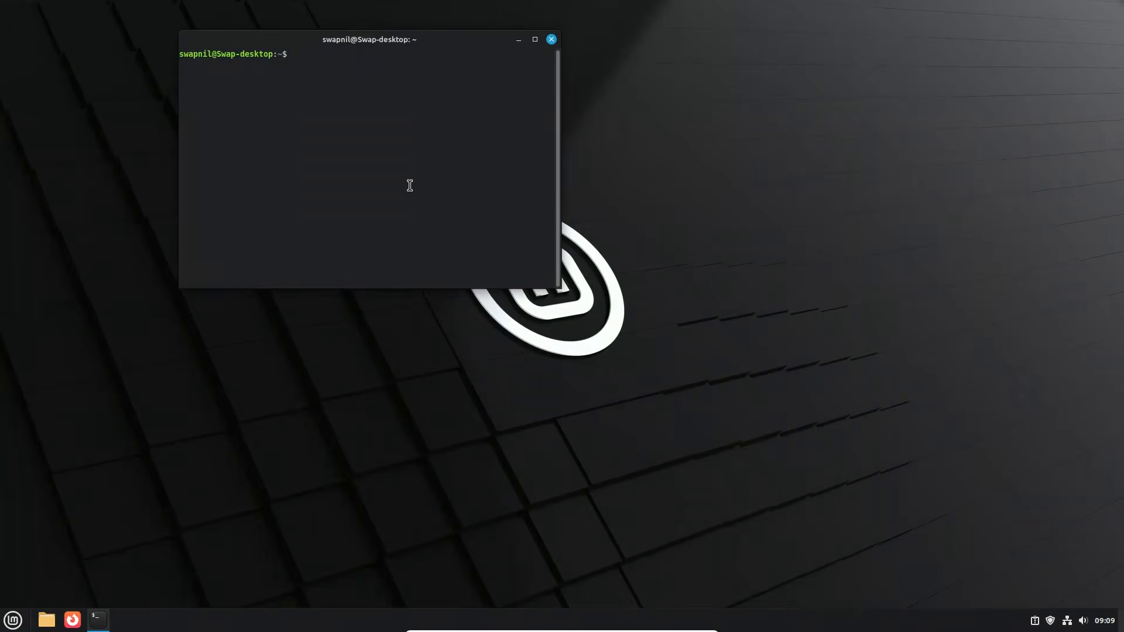
{"action": "left_click_drag", "start_coordinate": [373, 42], "coordinate": [627, 217]}
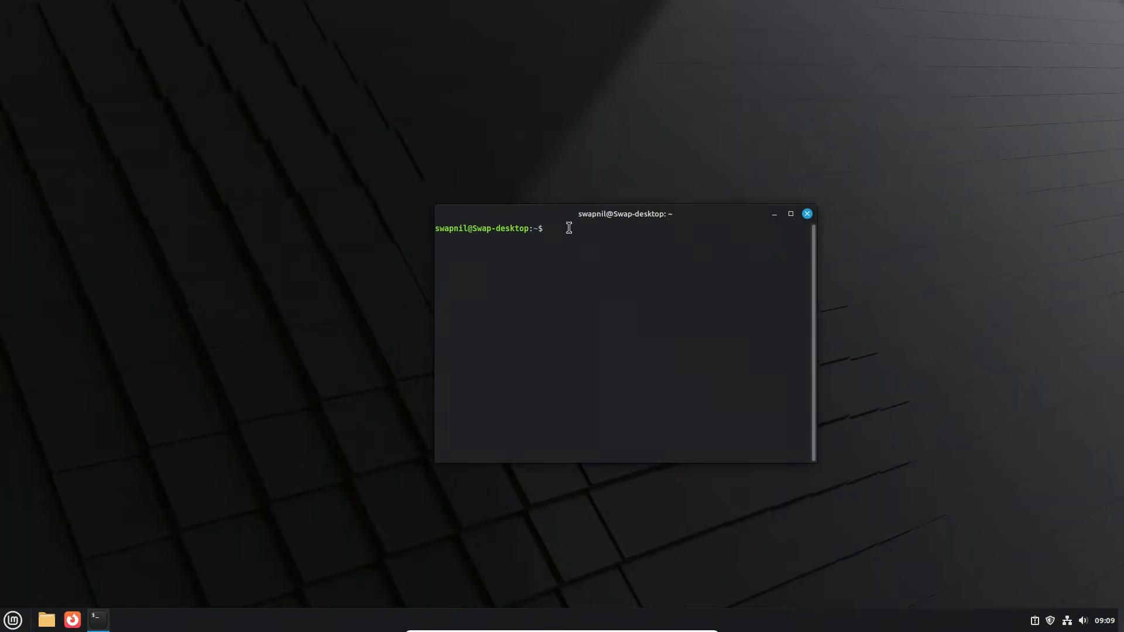
{"action": "type", "text": "neofetch"}
{"action": "key", "text": "Return"}
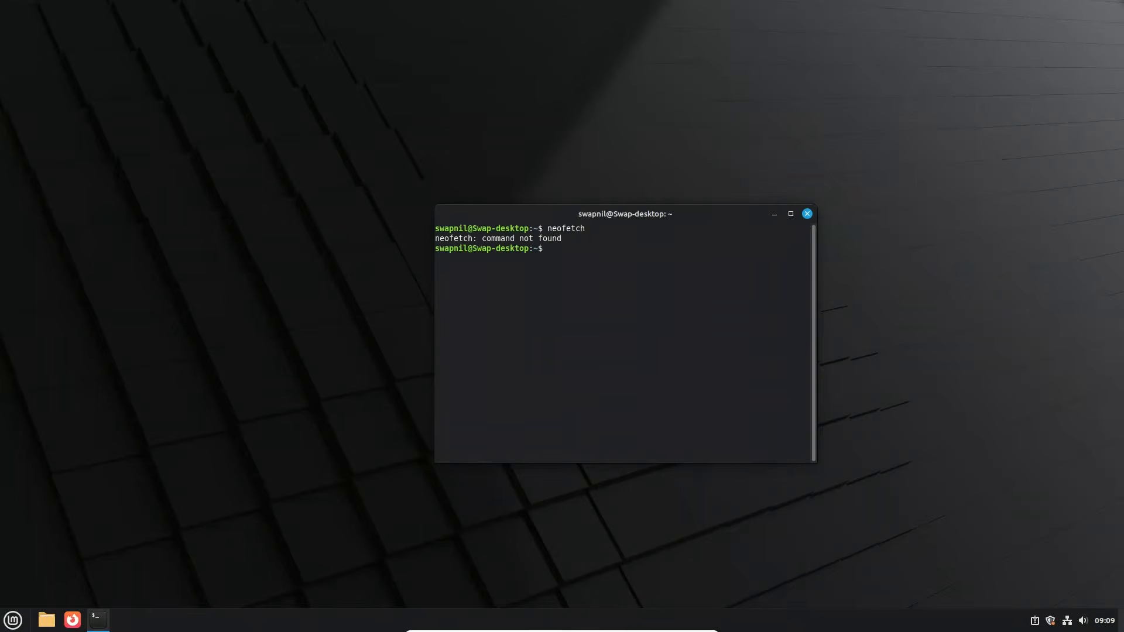
Step: Try to install neofetch with "sudo apt install neofetch", authenticating with the account password, and close the terminal
{"action": "left_click_drag", "start_coordinate": [606, 218], "coordinate": [575, 211]}
{"action": "type", "text": "sud"}
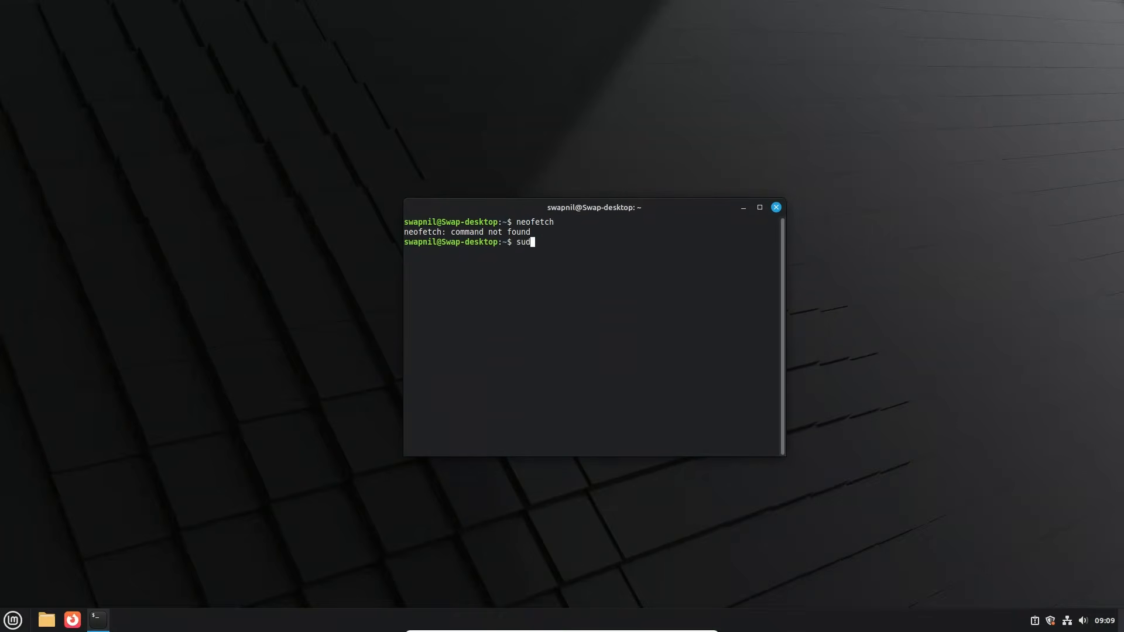
{"action": "type", "text": "o apt install neofetch"}
{"action": "key", "text": "Return"}
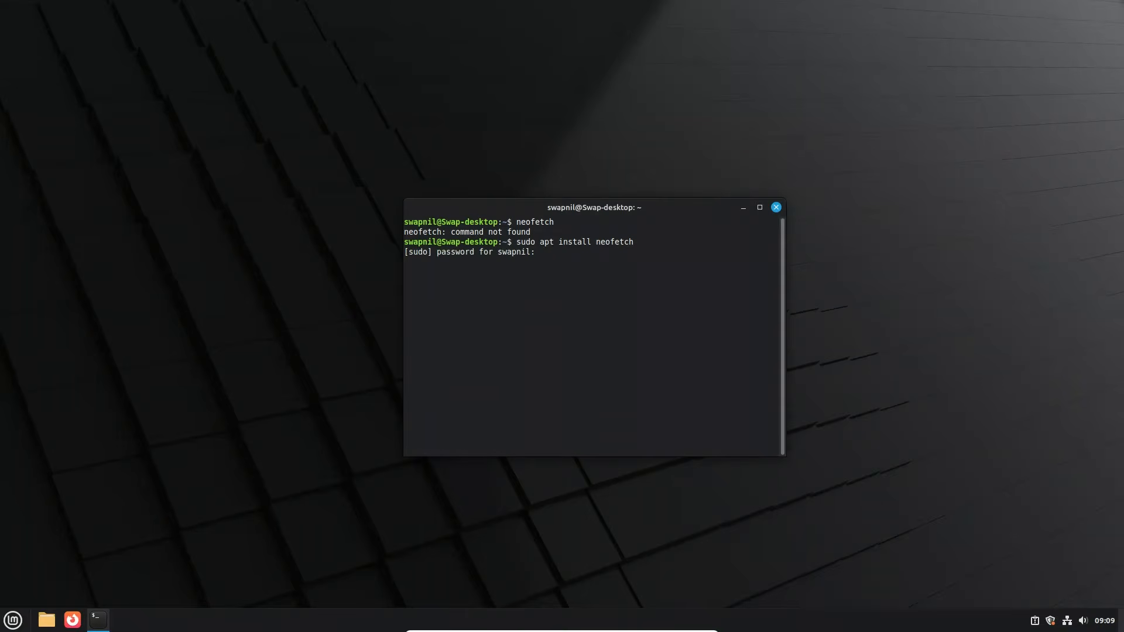
{"action": "key", "text": "Return"}
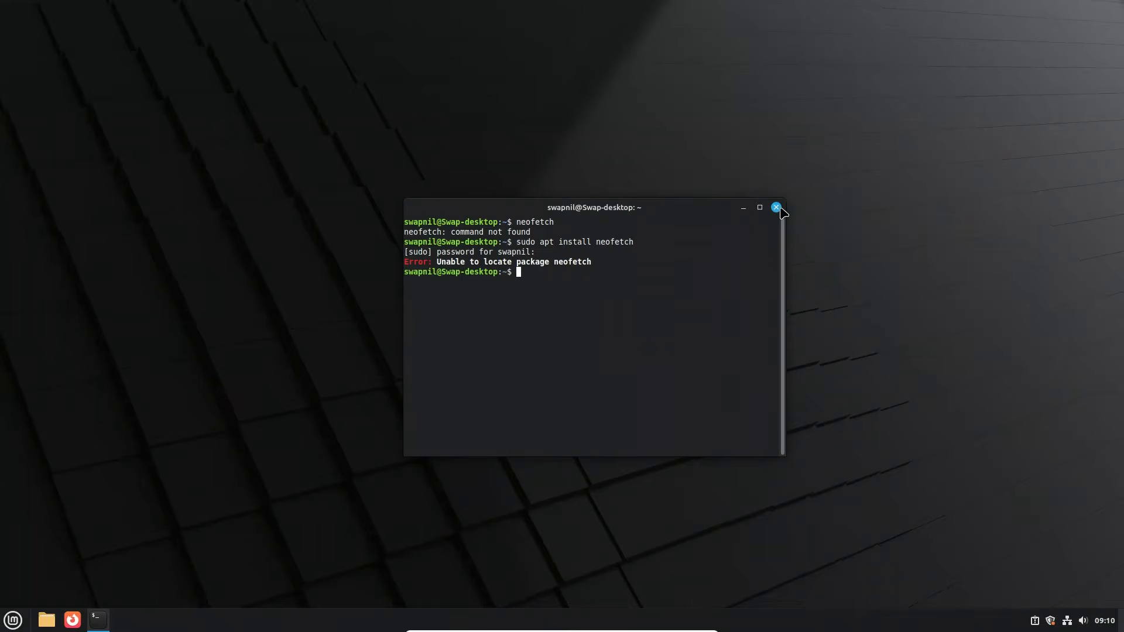
{"action": "left_click", "coordinate": [776, 207]}
Step: Open System Monitor from the Administration applications and sort its process list by memory in descending order
{"action": "left_click", "coordinate": [13, 620]}
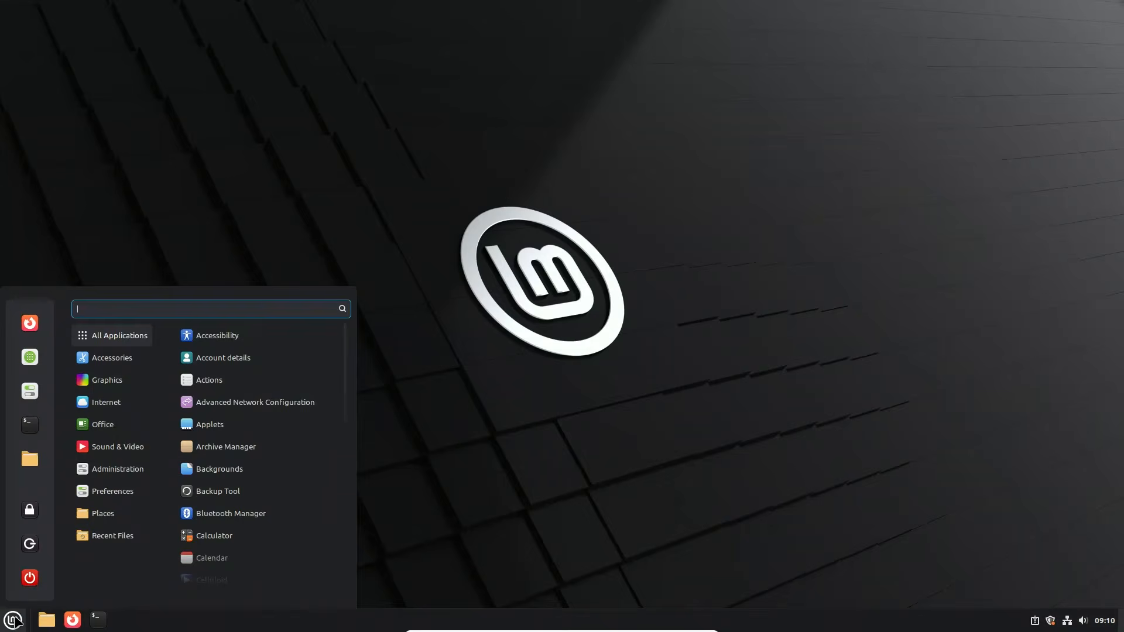
{"action": "mouse_move", "coordinate": [146, 474]}
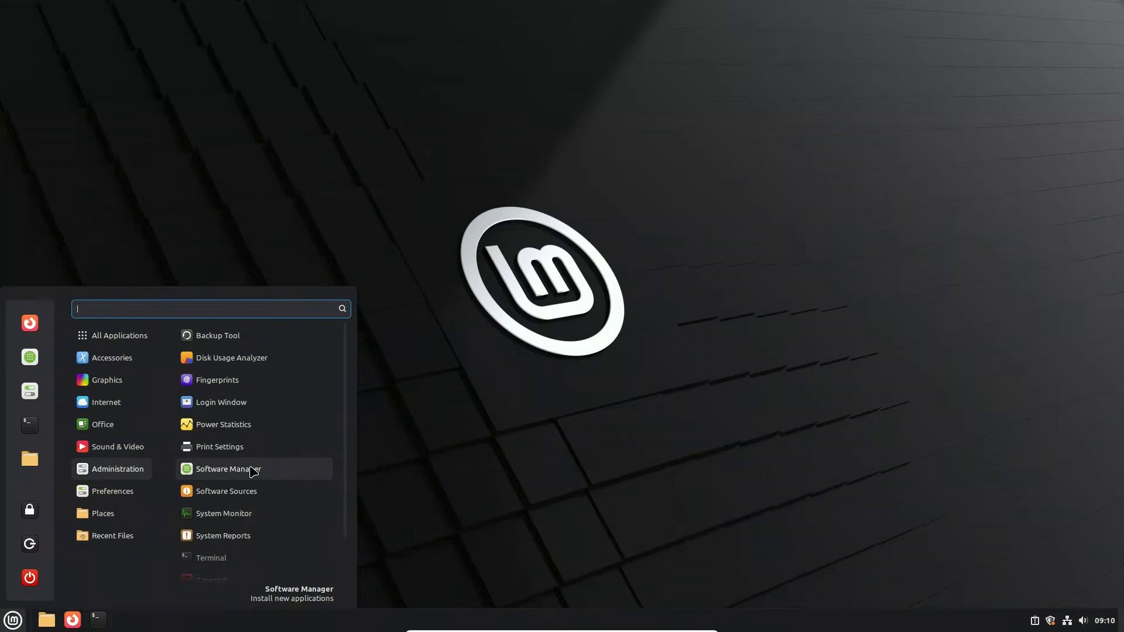
{"action": "left_click", "coordinate": [229, 518]}
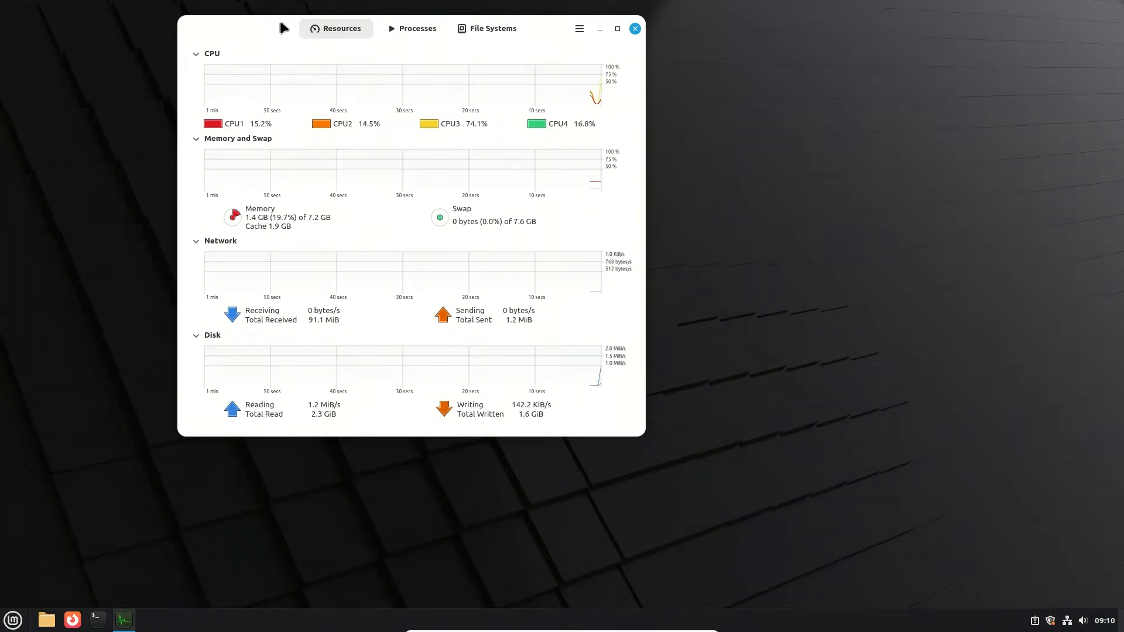
{"action": "left_click_drag", "start_coordinate": [280, 20], "coordinate": [473, 120]}
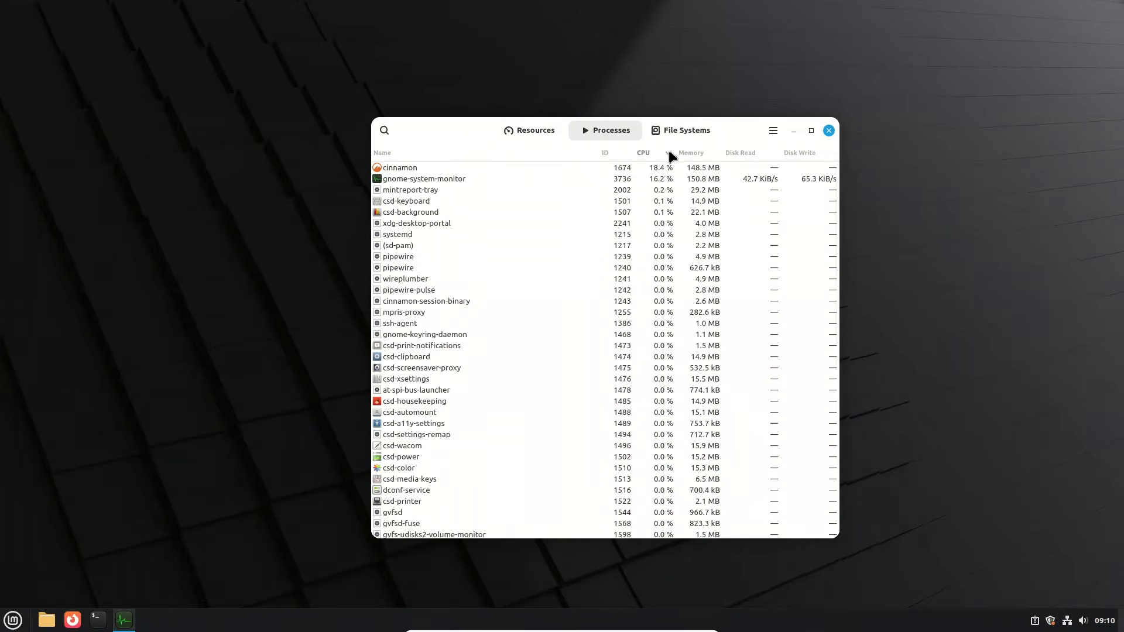
{"action": "left_click", "coordinate": [698, 154]}
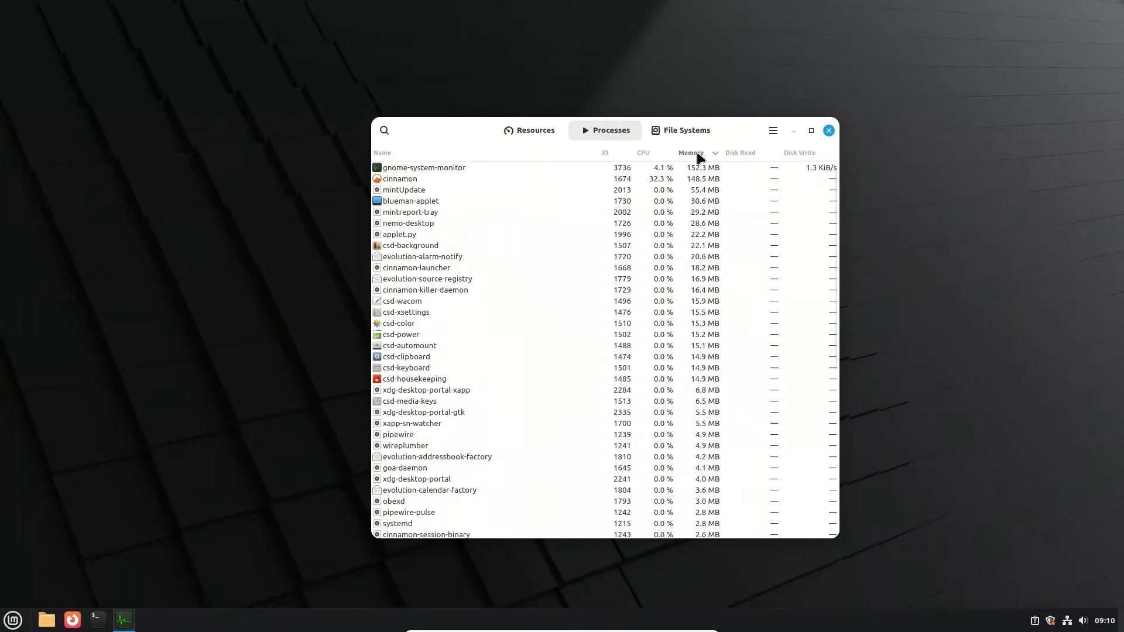
{"action": "left_click", "coordinate": [699, 158]}
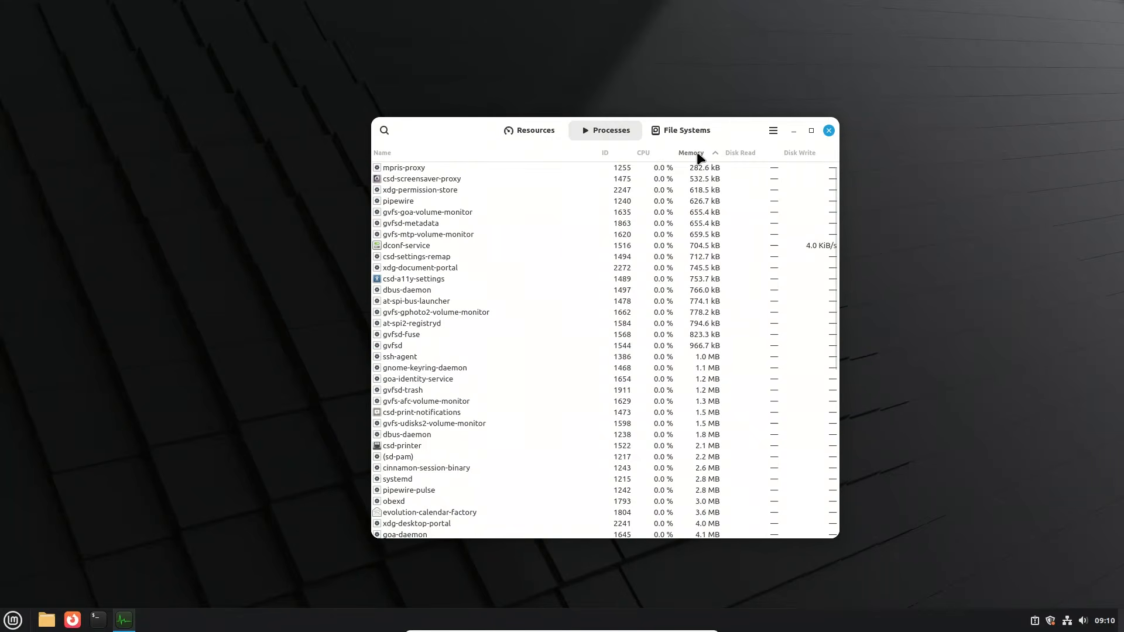
{"action": "left_click", "coordinate": [698, 154]}
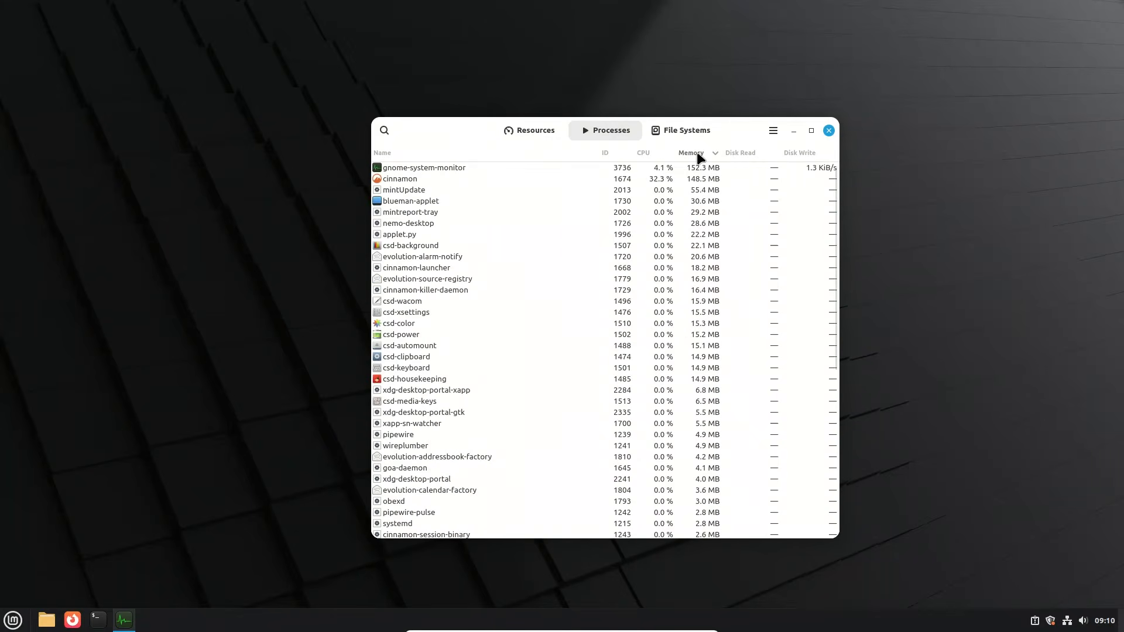
Step: Select the cinnamon process, review the CPU, memory, network and disk resource graphs, and close System Monitor
{"action": "left_click", "coordinate": [417, 179]}
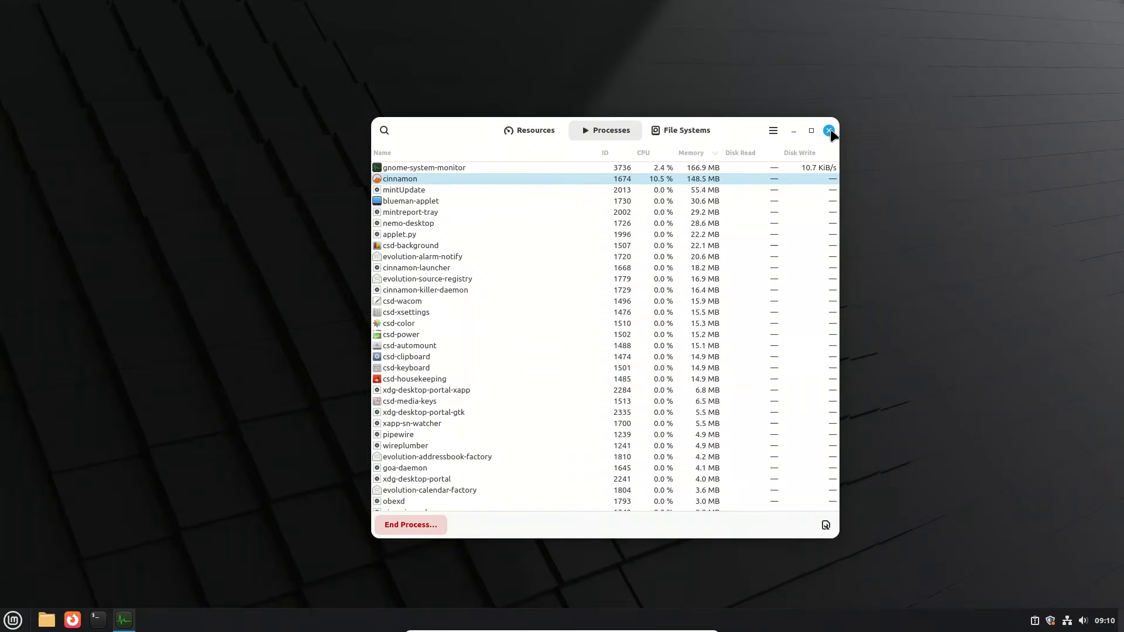
{"action": "mouse_move", "coordinate": [831, 134]}
{"action": "left_mouse_down"}
{"action": "mouse_move", "coordinate": [698, 185]}
{"action": "mouse_move", "coordinate": [611, 193]}
{"action": "mouse_move", "coordinate": [786, 168]}
{"action": "mouse_move", "coordinate": [803, 131]}
{"action": "mouse_move", "coordinate": [825, 131]}
{"action": "left_mouse_up"}
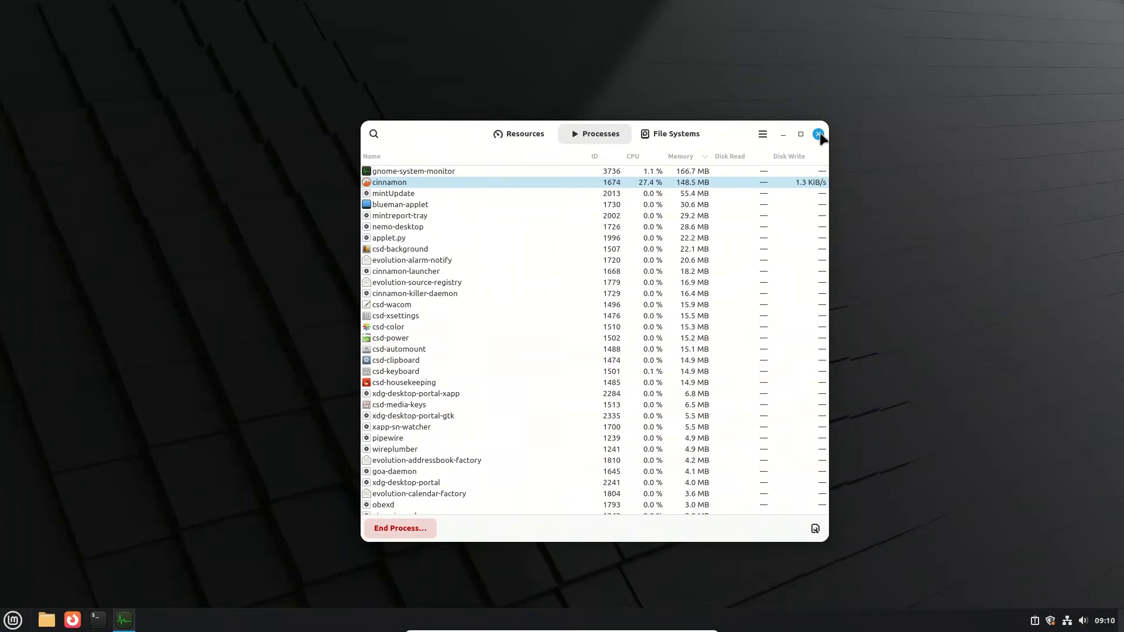
{"action": "left_click", "coordinate": [535, 138]}
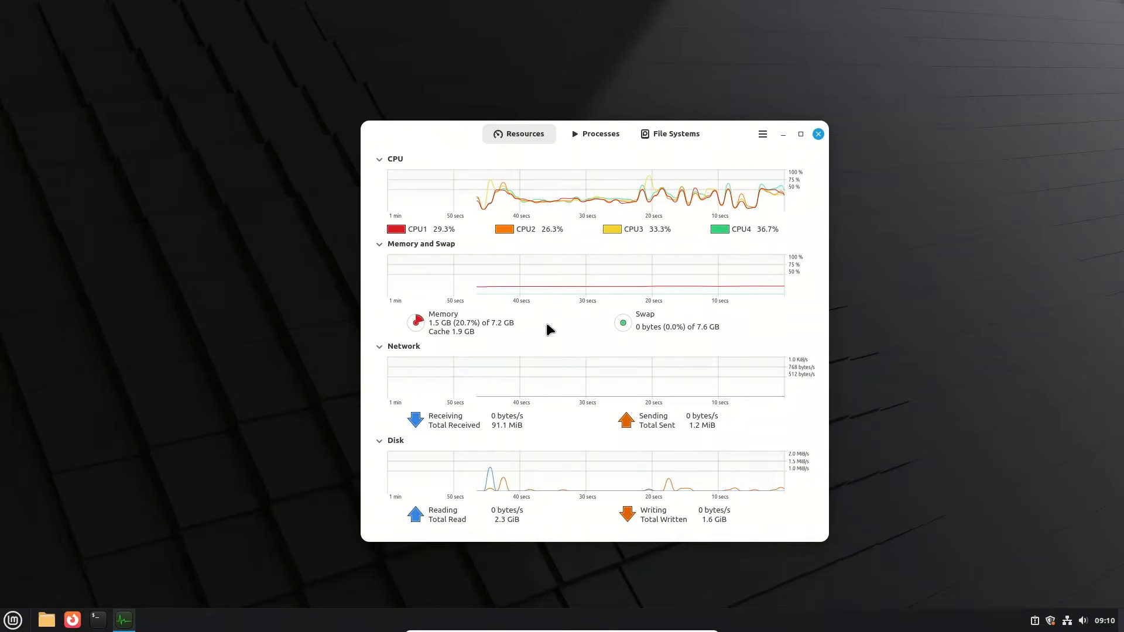
{"action": "left_click", "coordinate": [818, 135]}
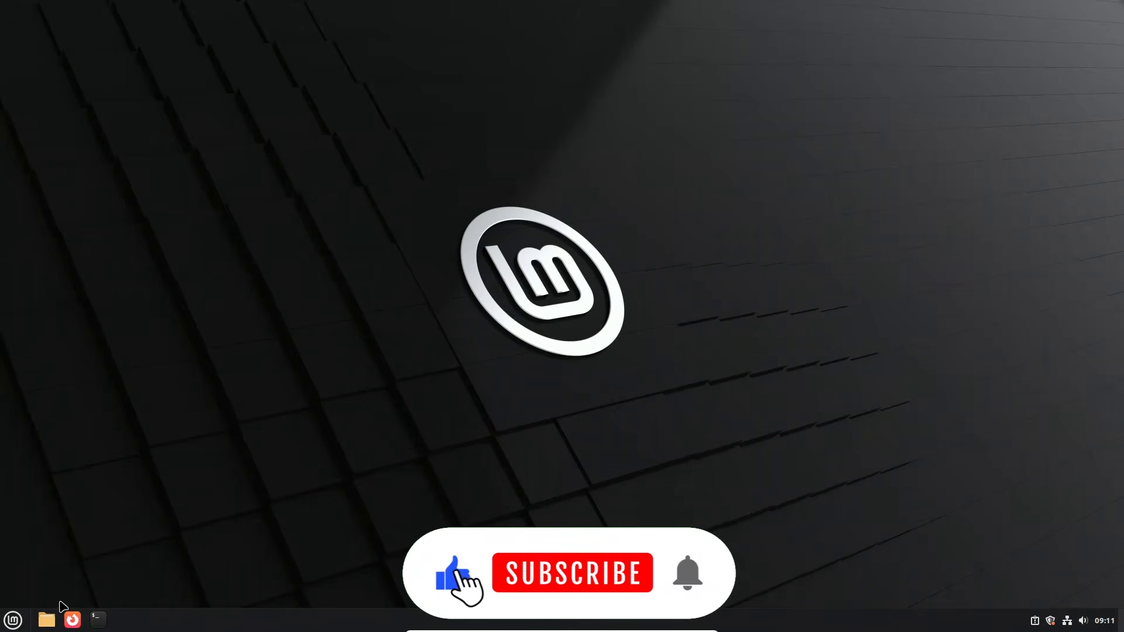
Step: Look through the Administration applications, open the Fingerprints configuration tool and close it after checking for a reader
{"action": "left_click", "coordinate": [13, 621]}
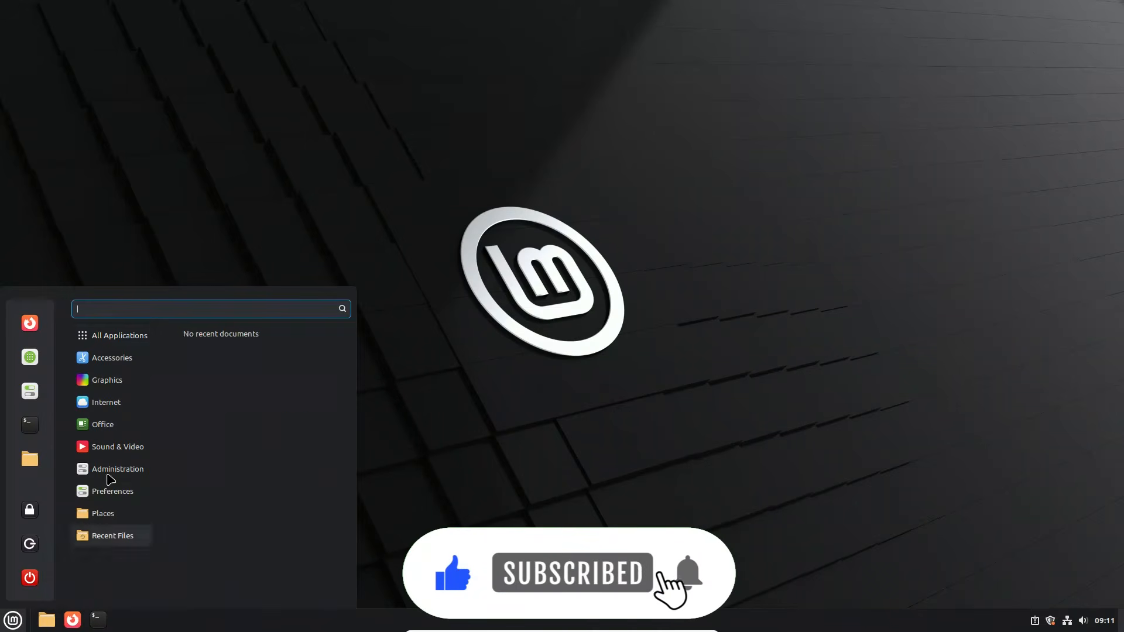
{"action": "mouse_move", "coordinate": [97, 468]}
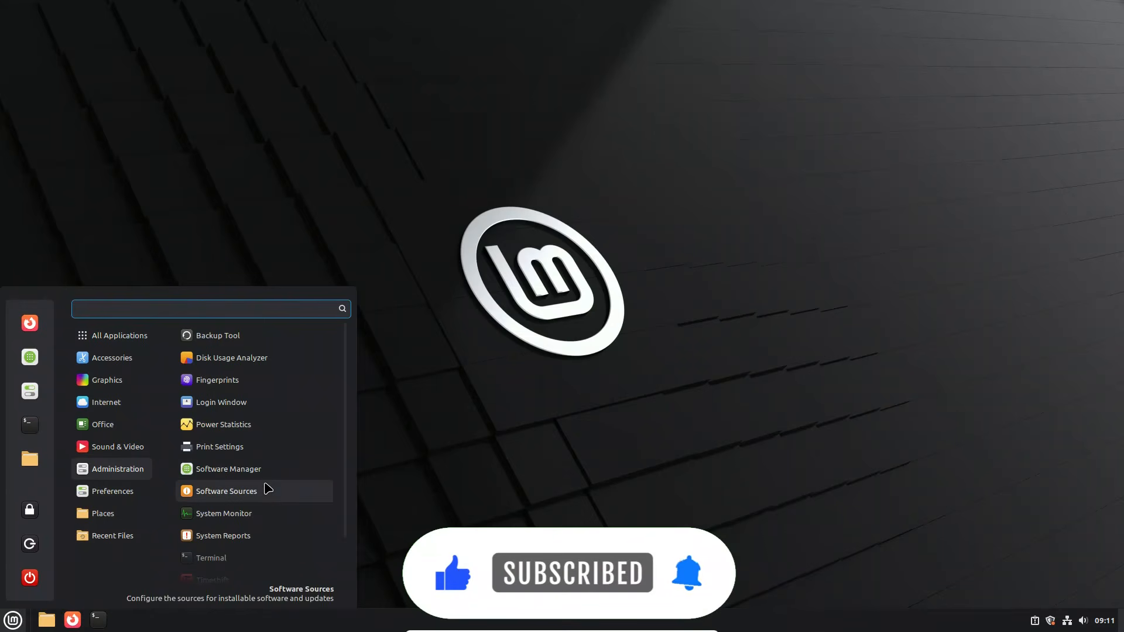
{"action": "scroll", "coordinate": [267, 488], "scroll_direction": "down", "scroll_amount": 2}
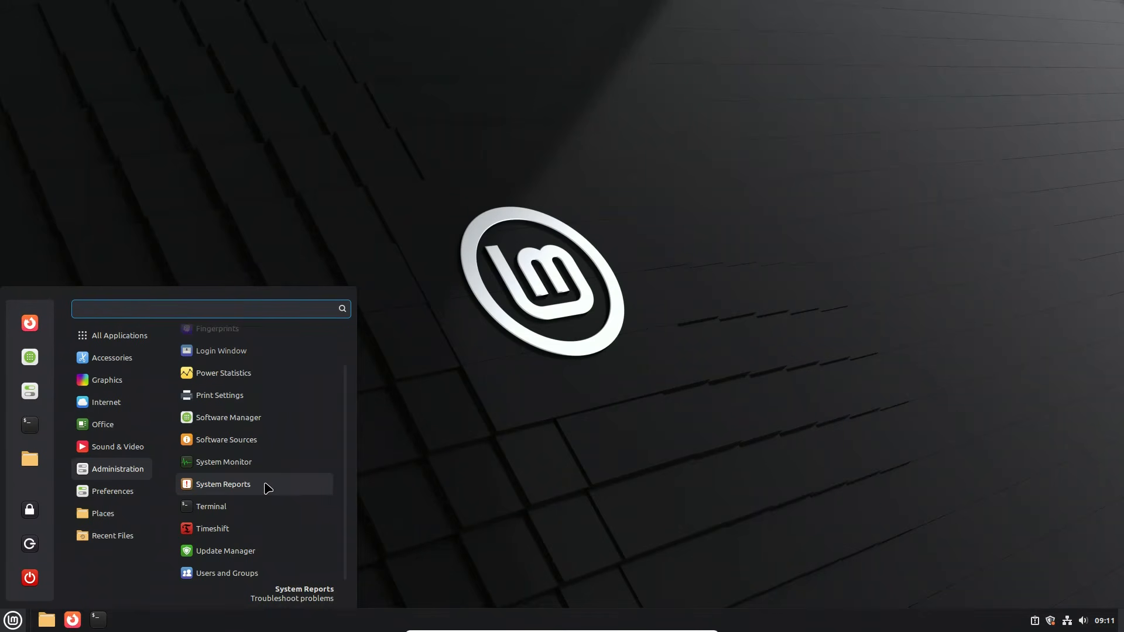
{"action": "scroll", "coordinate": [268, 488], "scroll_direction": "up", "scroll_amount": 2}
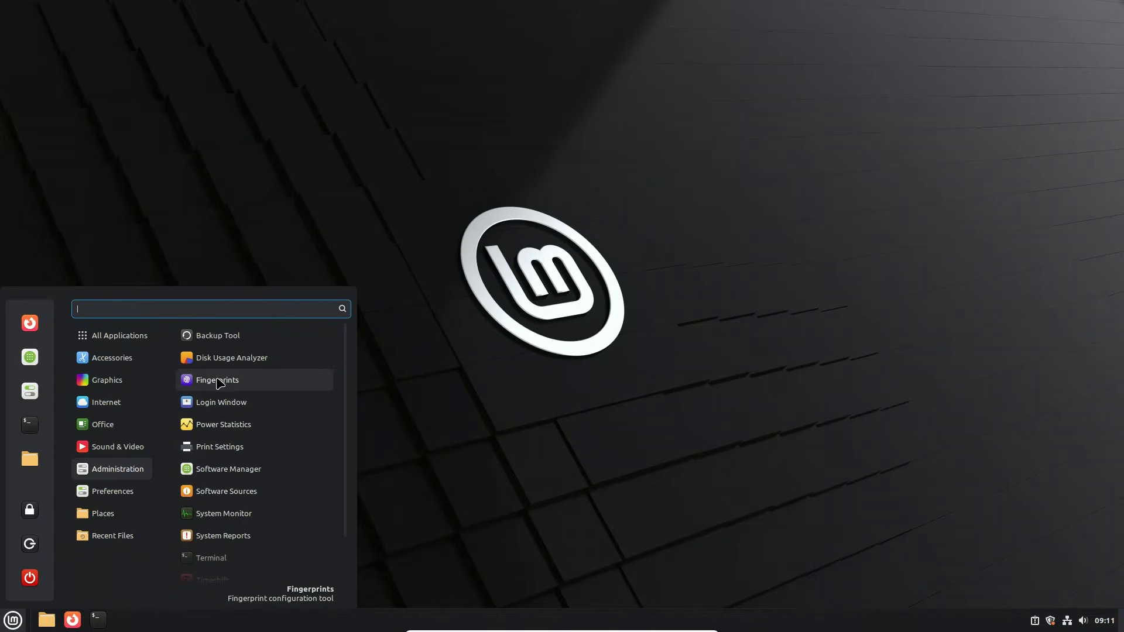
{"action": "left_click", "coordinate": [218, 381]}
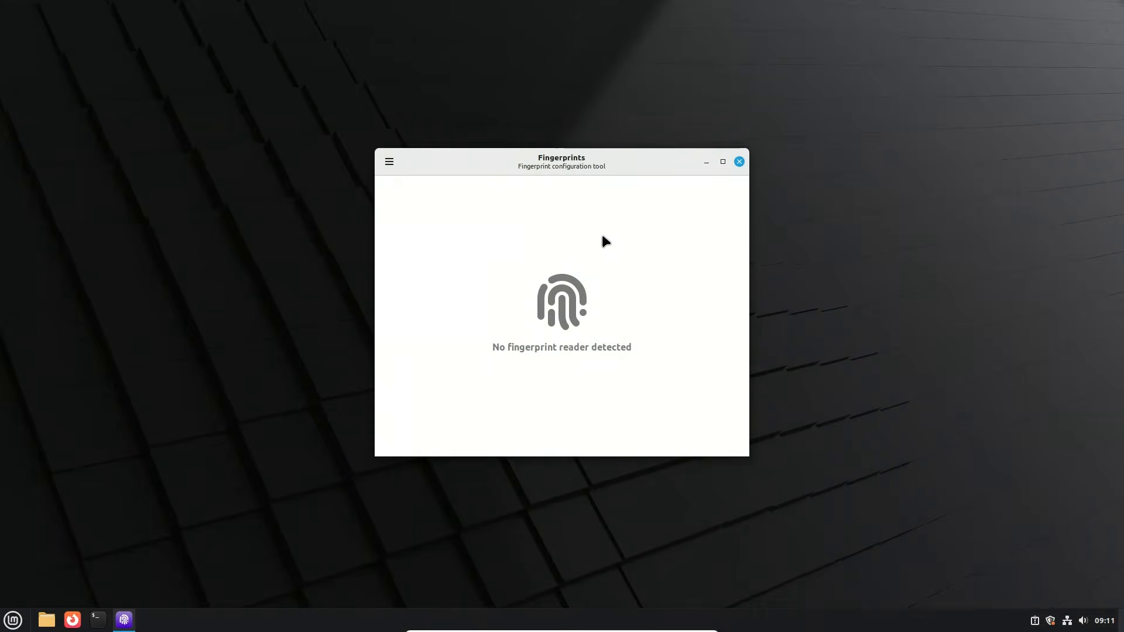
{"action": "left_click", "coordinate": [738, 162]}
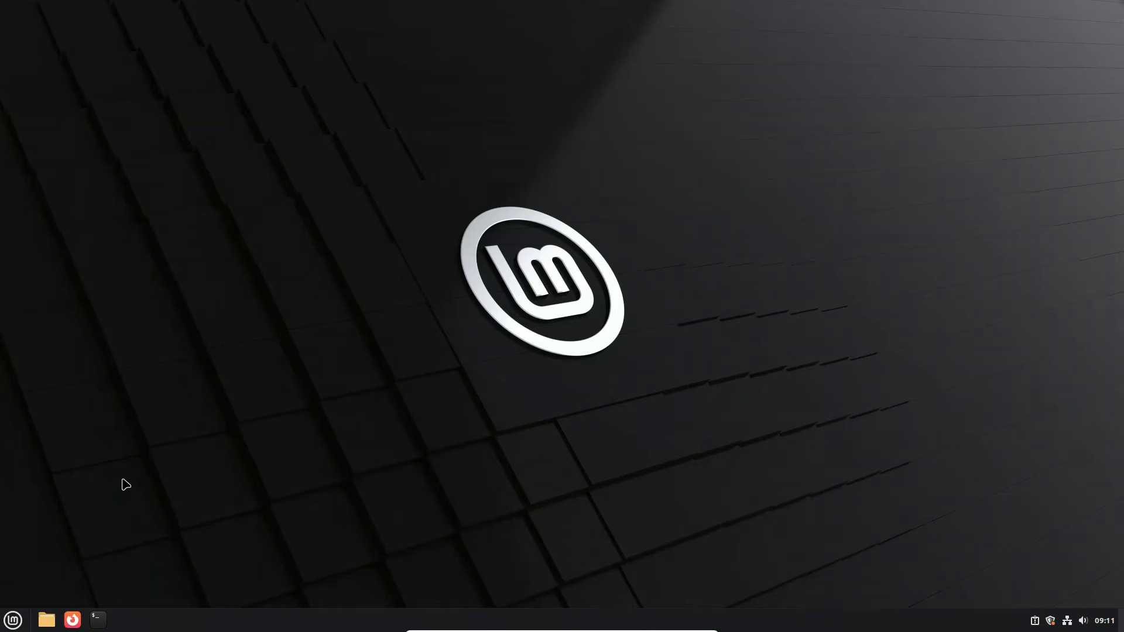
Step: Search the applications for "th", open Themes and display its advanced settings
{"action": "left_click", "coordinate": [13, 621]}
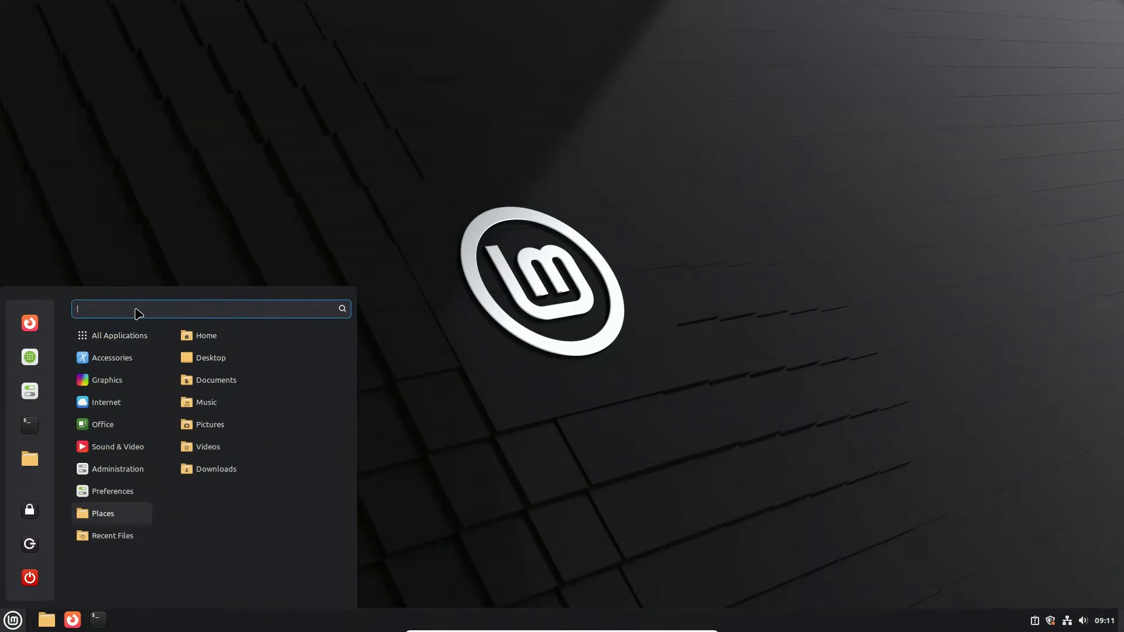
{"action": "type", "text": "th"}
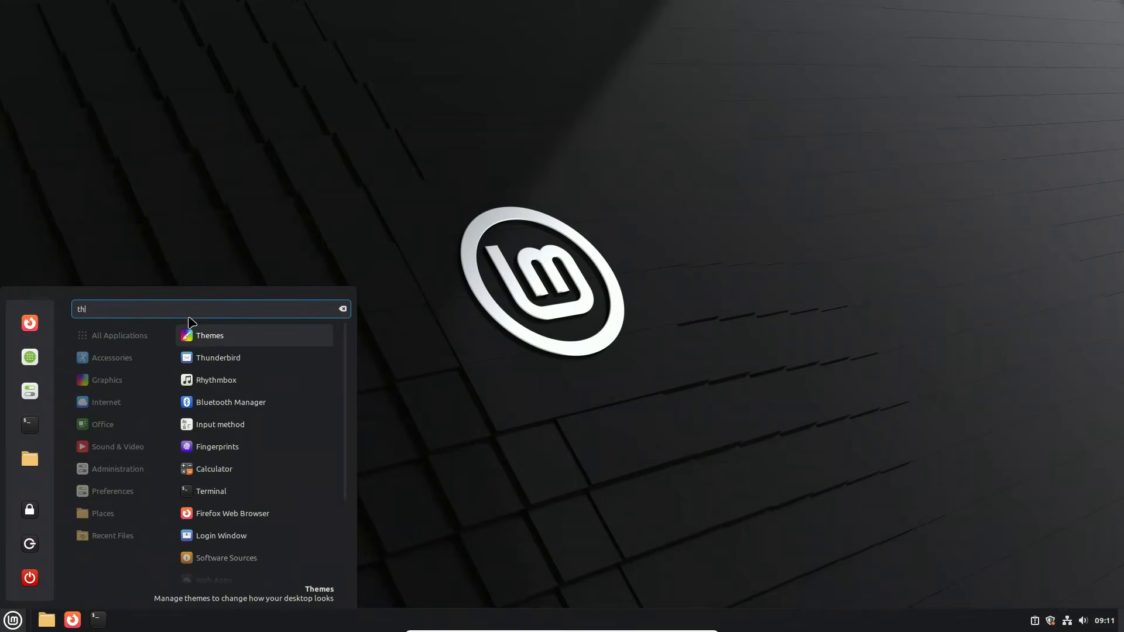
{"action": "left_click", "coordinate": [206, 333]}
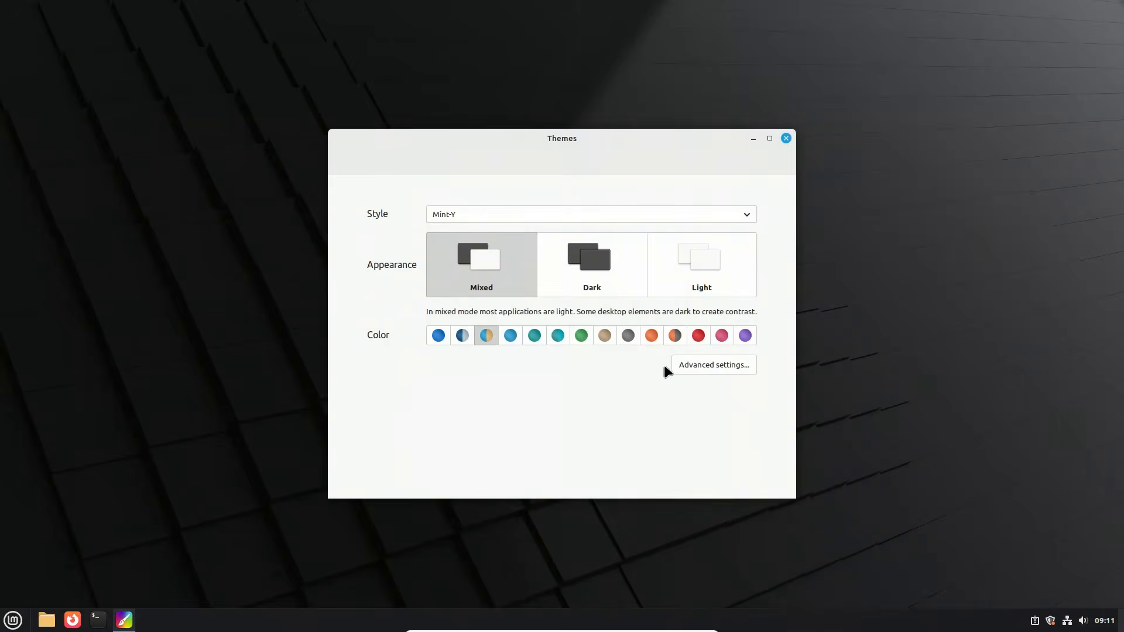
{"action": "left_click", "coordinate": [687, 367]}
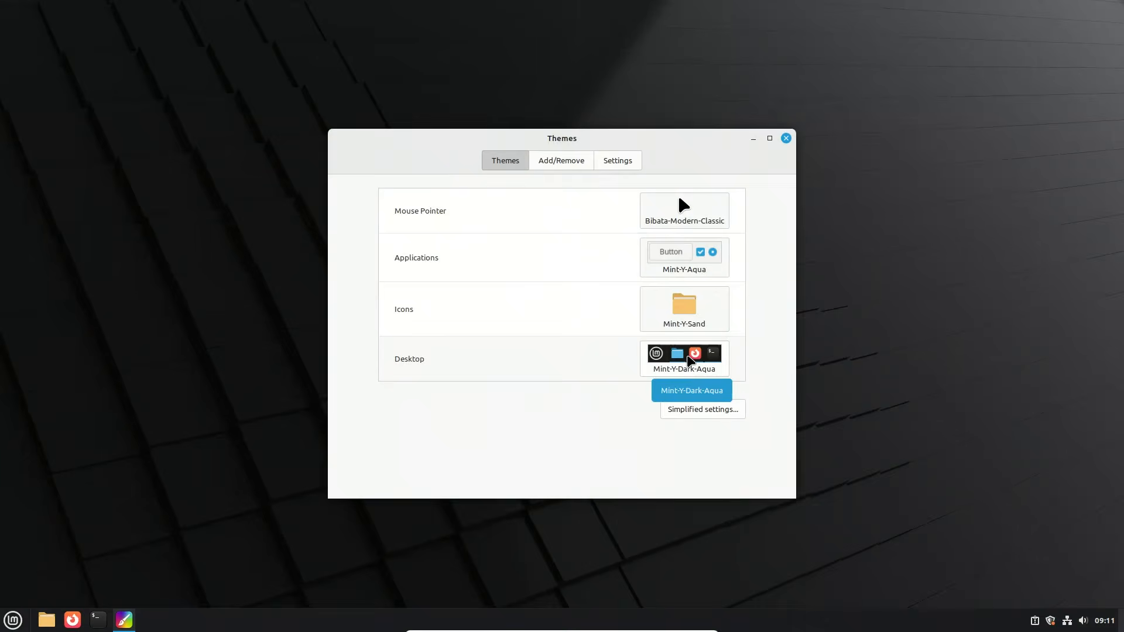
Step: Browse the available desktop, icon and application themes without choosing a different one
{"action": "left_click", "coordinate": [687, 357]}
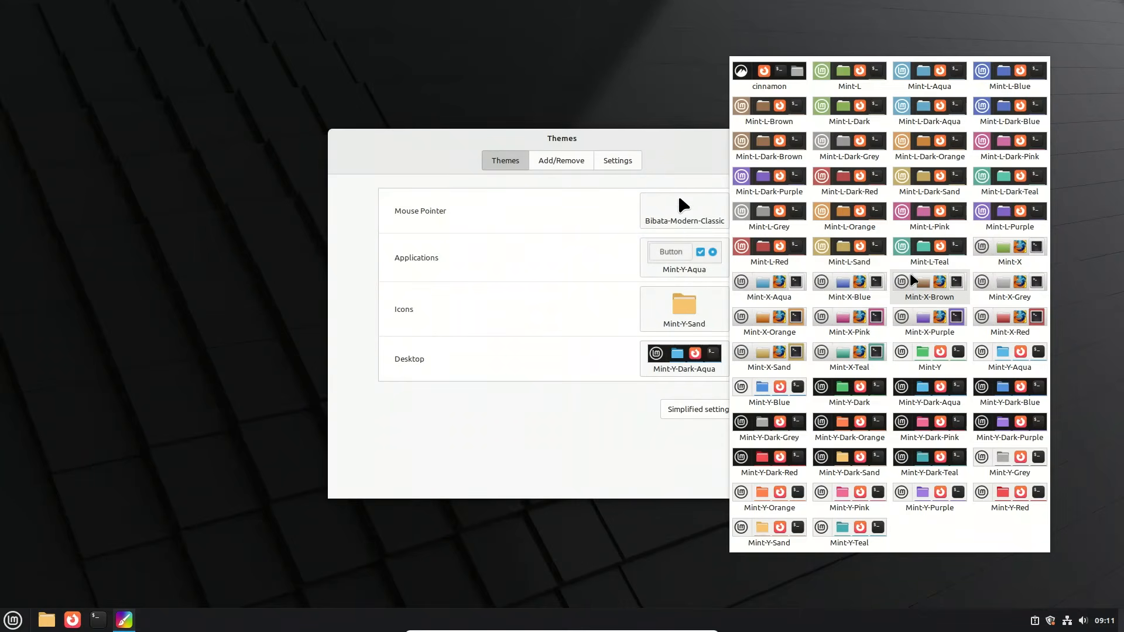
{"action": "left_click", "coordinate": [694, 312]}
{"action": "left_click", "coordinate": [694, 311]}
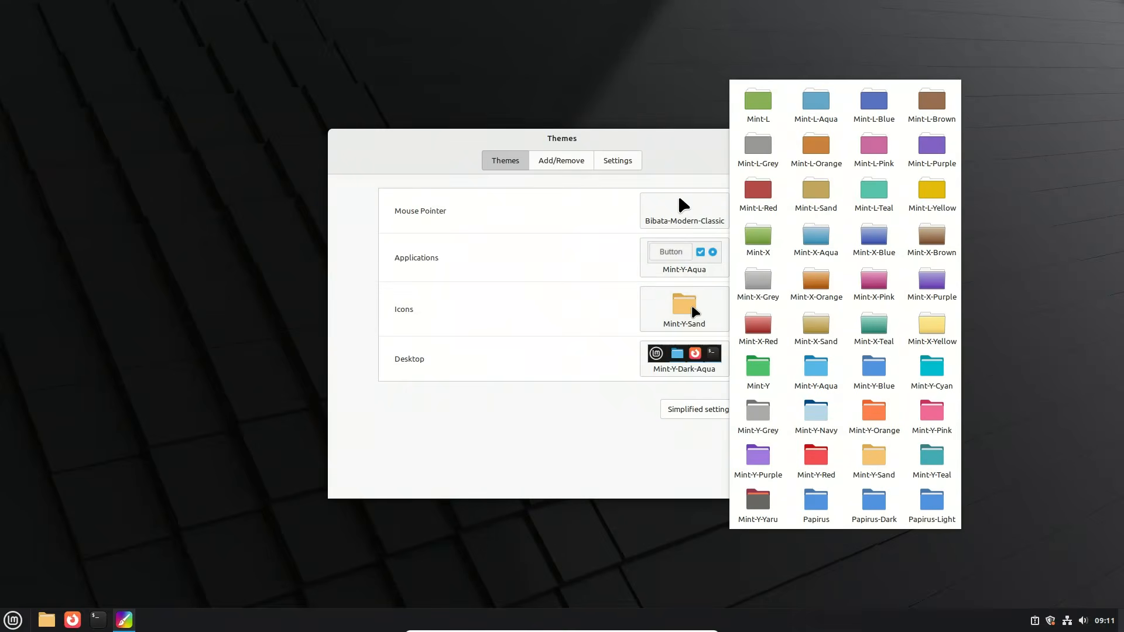
{"action": "left_click", "coordinate": [694, 311]}
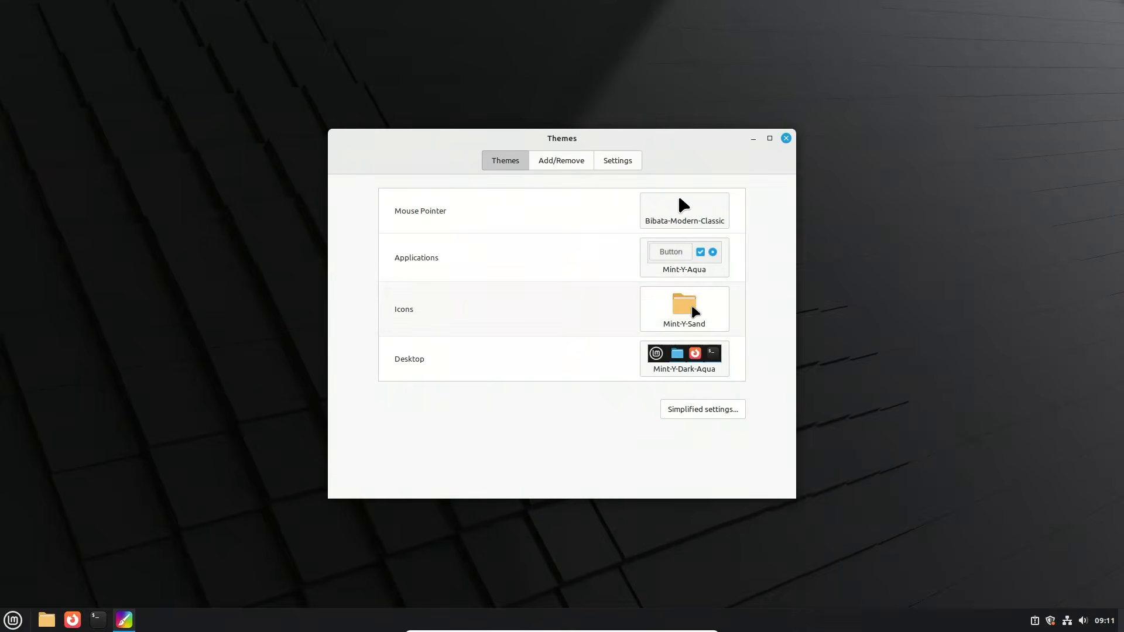
{"action": "left_click", "coordinate": [694, 312]}
{"action": "left_click", "coordinate": [700, 258]}
{"action": "left_click", "coordinate": [699, 258]}
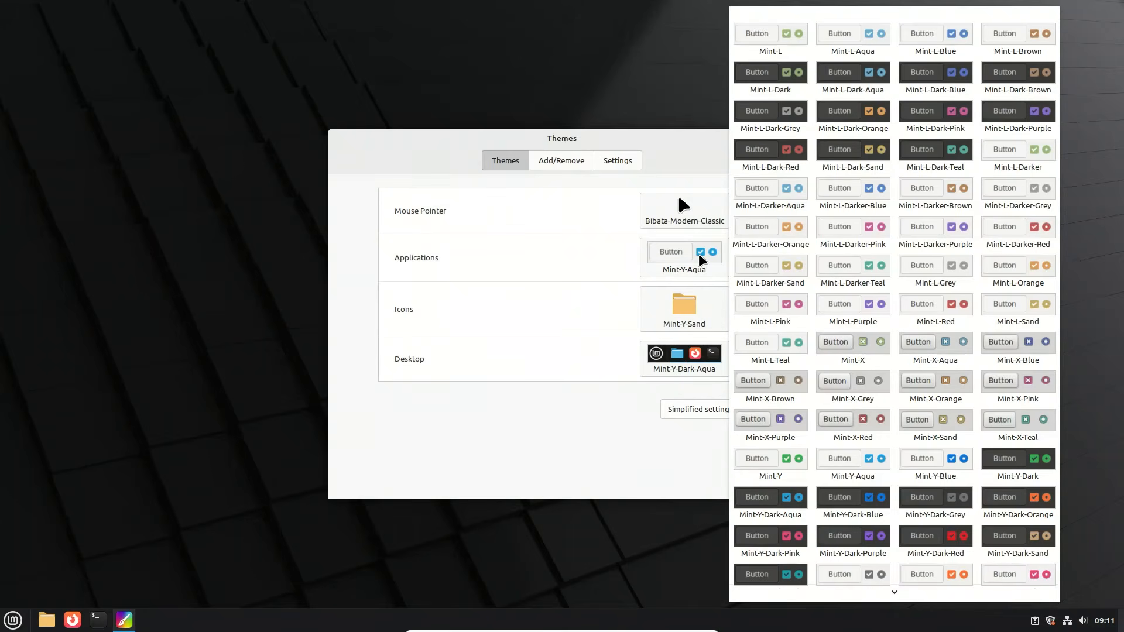
{"action": "left_click", "coordinate": [668, 151]}
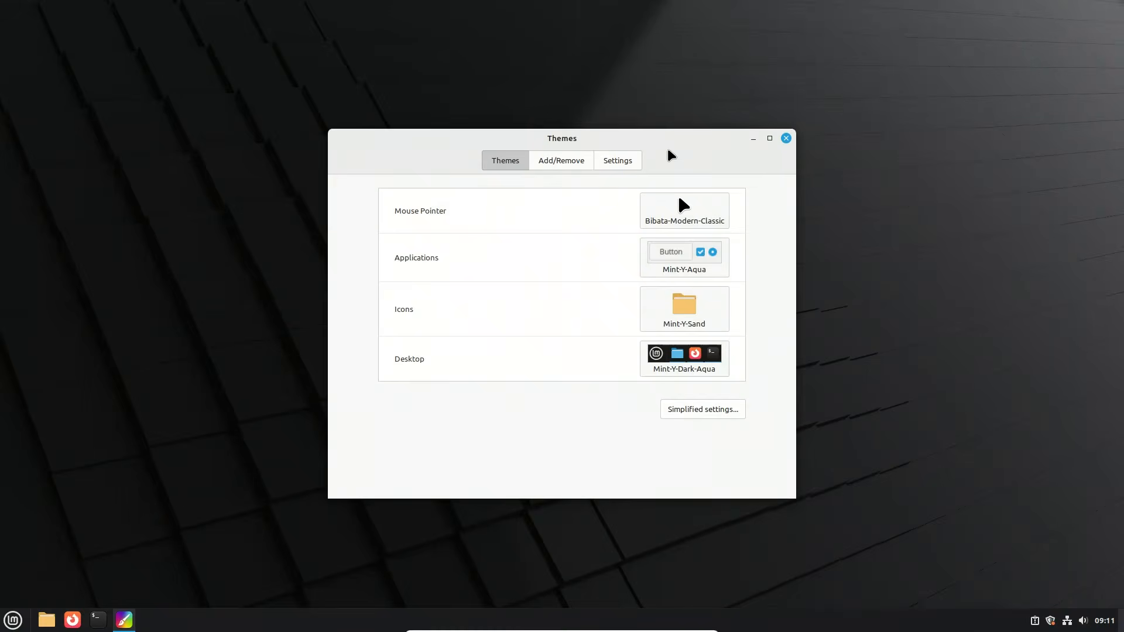
Step: Close Themes, then open System Settings, look through its Appearance, Preferences, Hardware and Administration sections, and close it
{"action": "left_click", "coordinate": [785, 140]}
{"action": "left_click", "coordinate": [12, 619]}
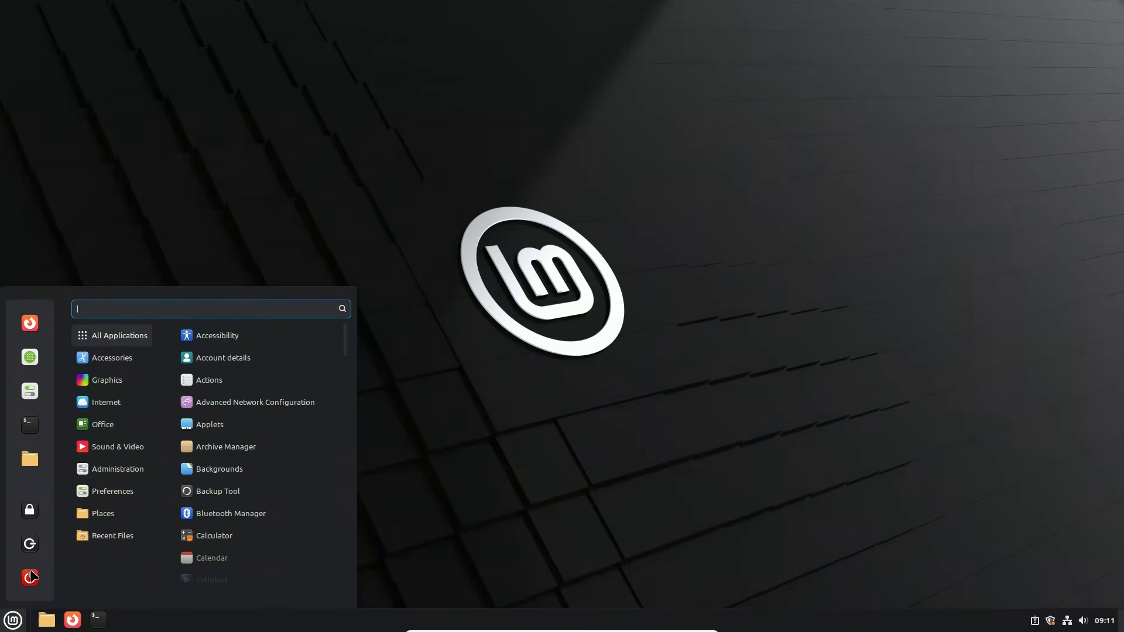
{"action": "left_click", "coordinate": [31, 391]}
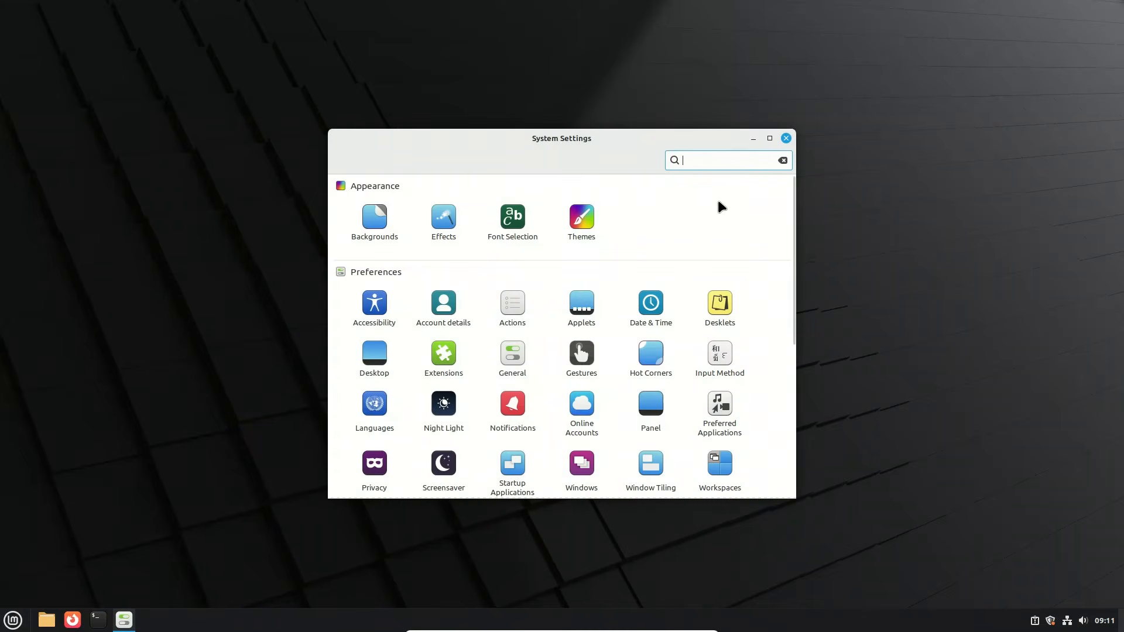
{"action": "scroll", "coordinate": [673, 267], "scroll_direction": "down", "scroll_amount": 5}
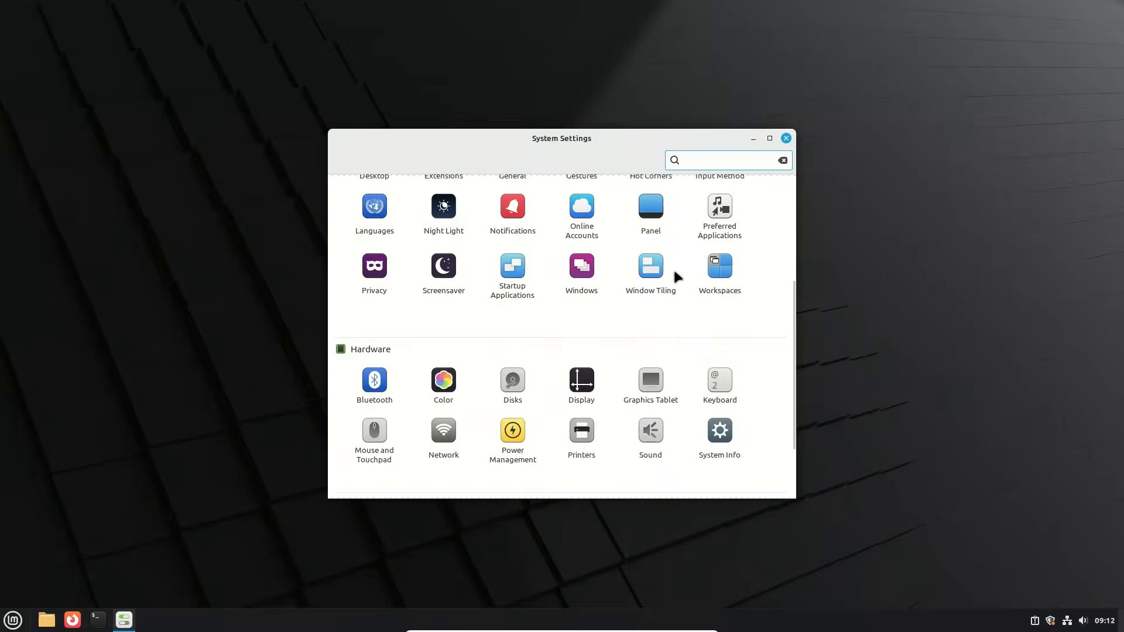
{"action": "scroll", "coordinate": [673, 271], "scroll_direction": "down", "scroll_amount": 2}
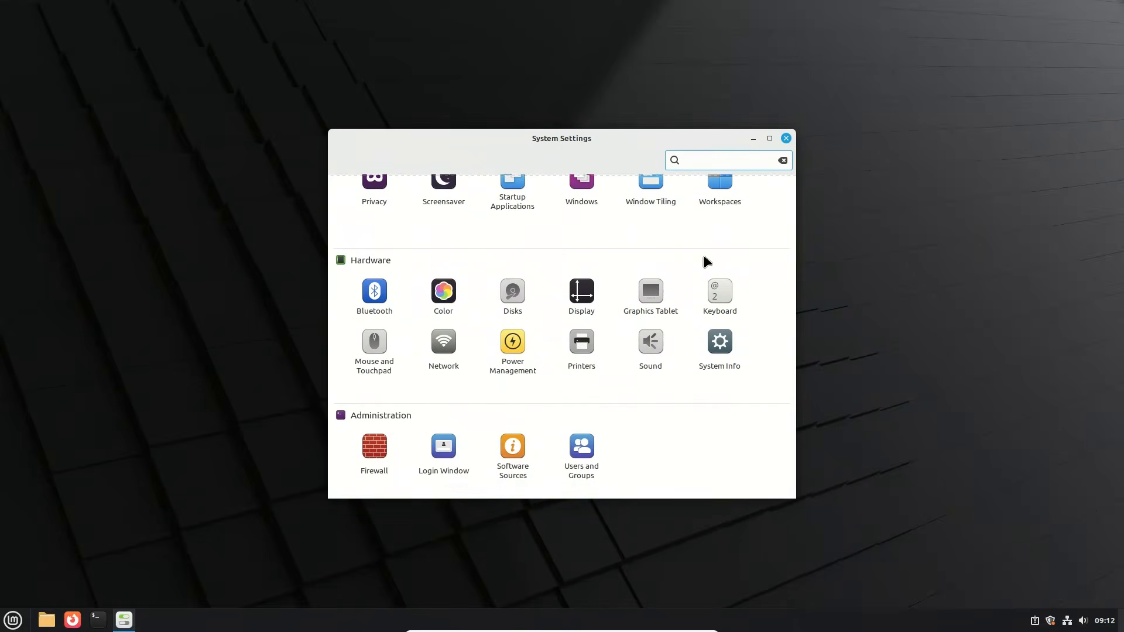
{"action": "scroll", "coordinate": [703, 257], "scroll_direction": "up", "scroll_amount": 2}
{"action": "scroll", "coordinate": [706, 257], "scroll_direction": "up", "scroll_amount": 4}
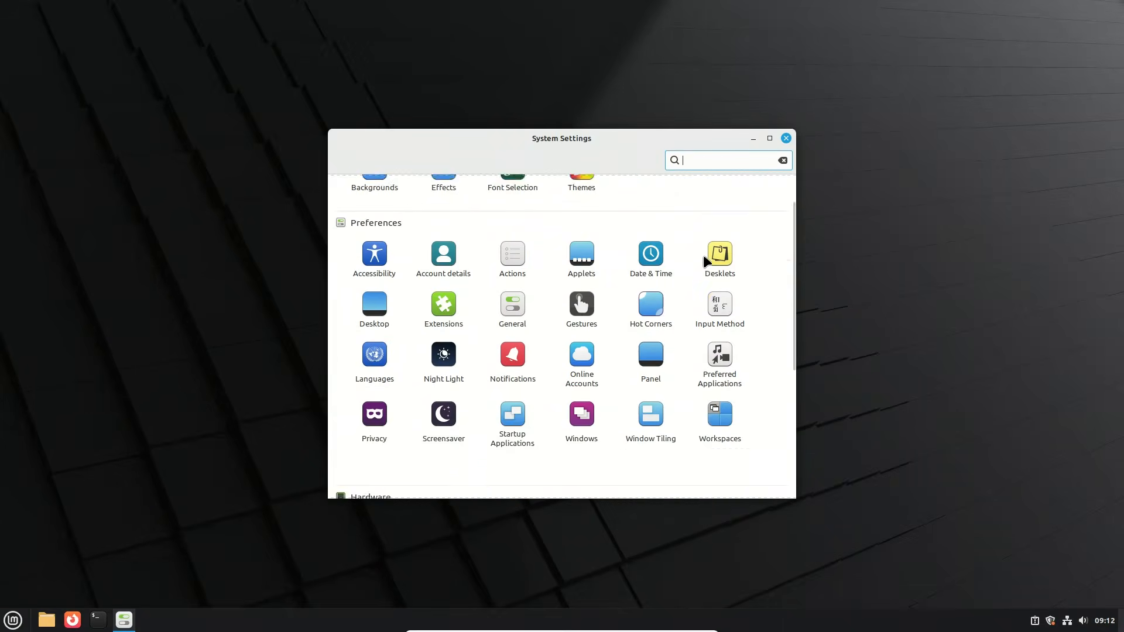
{"action": "left_click", "coordinate": [786, 139]}
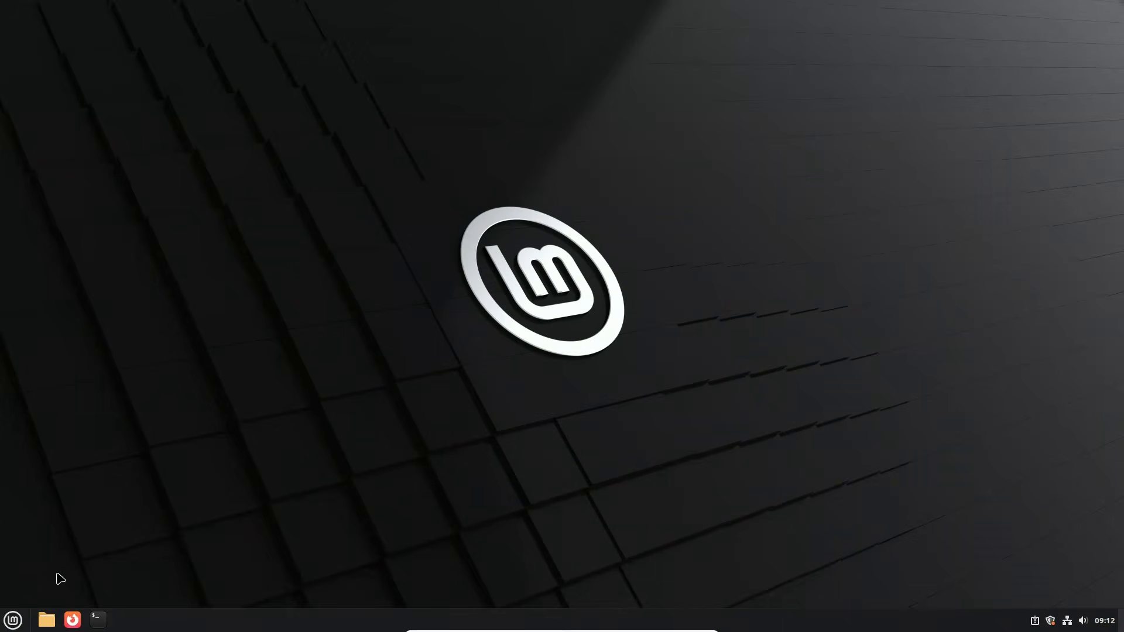
Step: Search the applications for "hyp", open Hypnotix and play FilmRise Sci-Fi from the Free-TV VOD Movies (EN) channels
{"action": "left_click", "coordinate": [16, 618]}
{"action": "type", "text": "hyp"}
{"action": "left_click", "coordinate": [254, 337]}
{"action": "left_click", "coordinate": [516, 351]}
{"action": "left_click", "coordinate": [545, 189]}
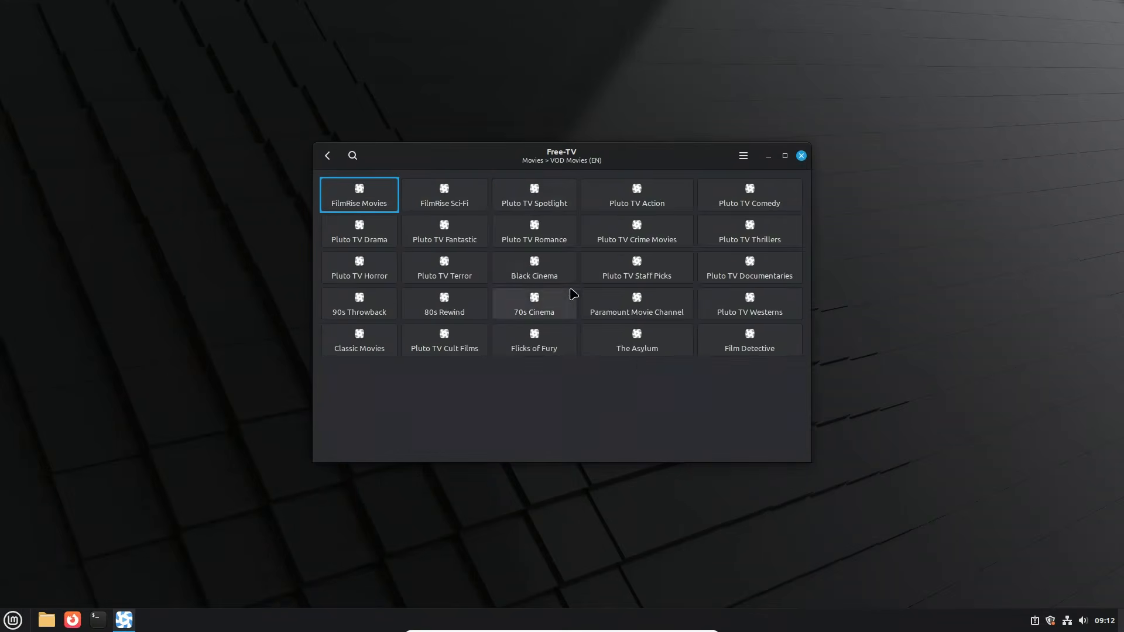
{"action": "left_click", "coordinate": [550, 249]}
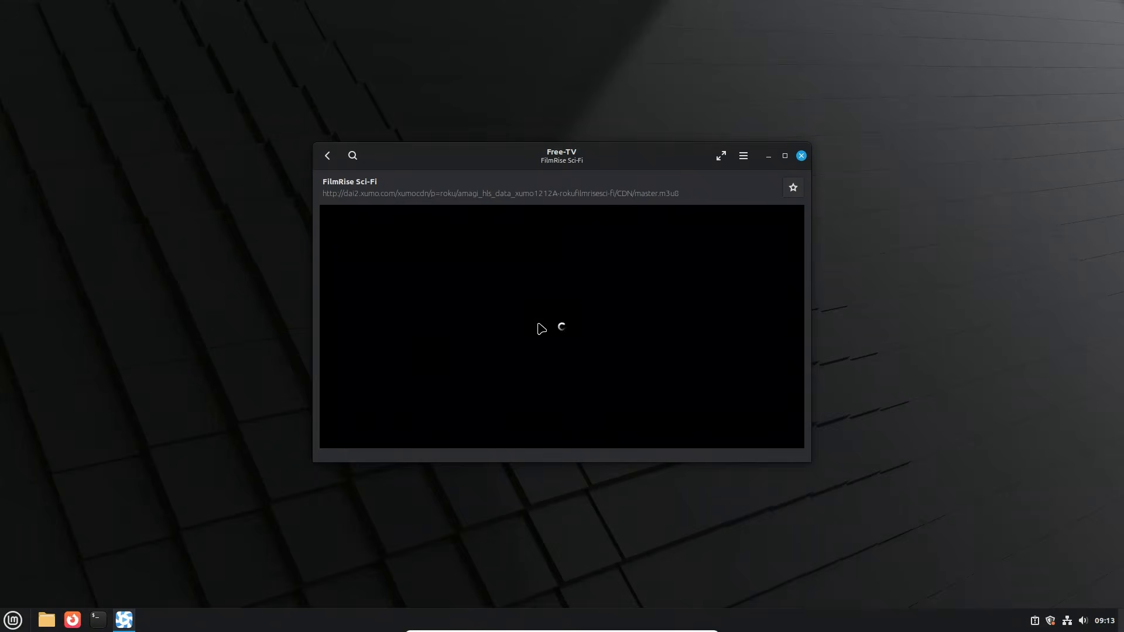
Step: Search the applications for "not", open Notes, and move its window beside the TV player with the sticky note over it
{"action": "left_click", "coordinate": [13, 619]}
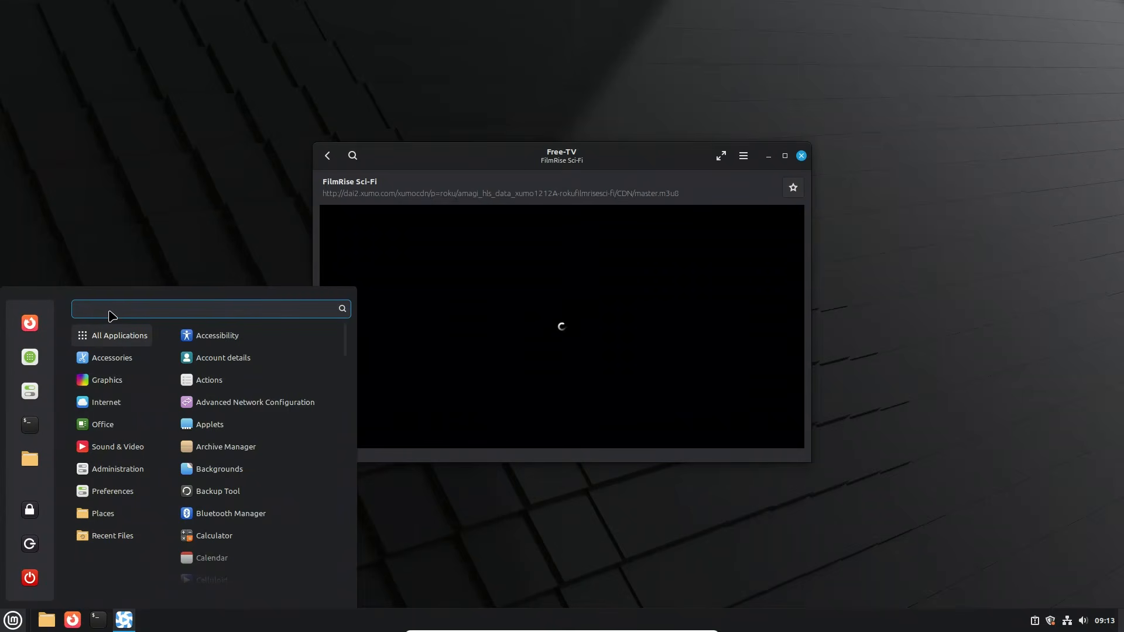
{"action": "type", "text": "not"}
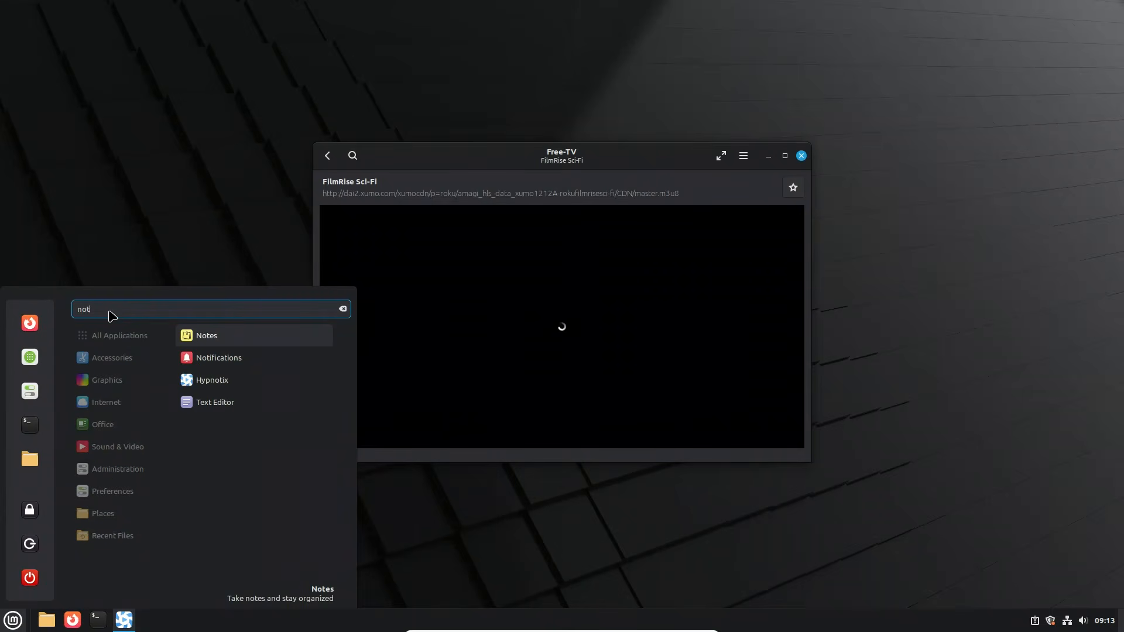
{"action": "left_click", "coordinate": [203, 337]}
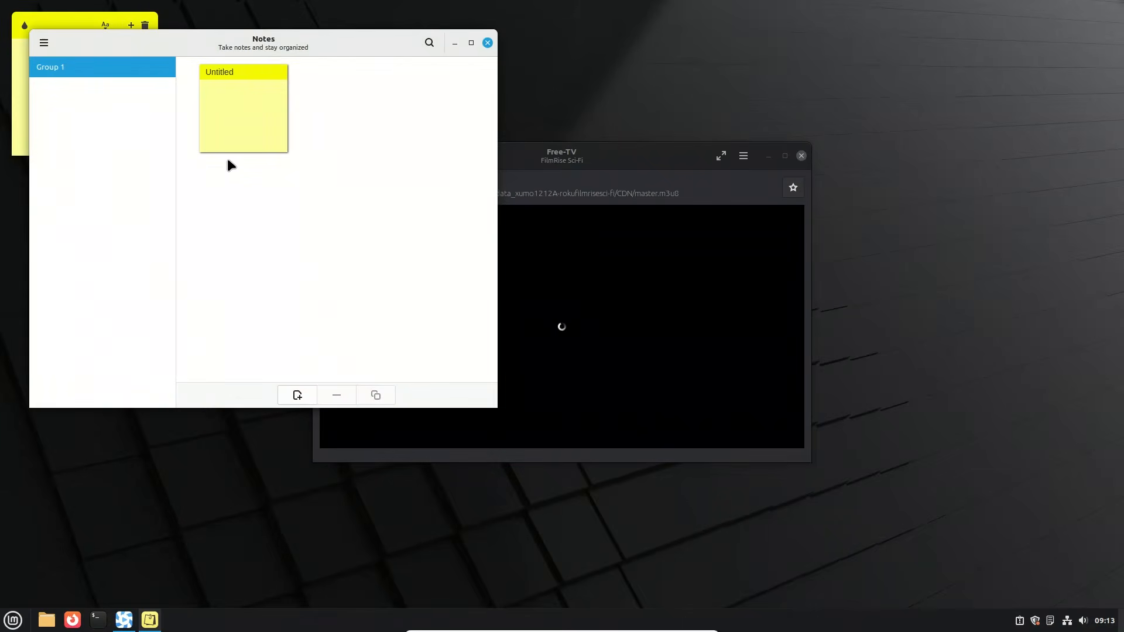
{"action": "left_click_drag", "start_coordinate": [236, 47], "coordinate": [844, 147]}
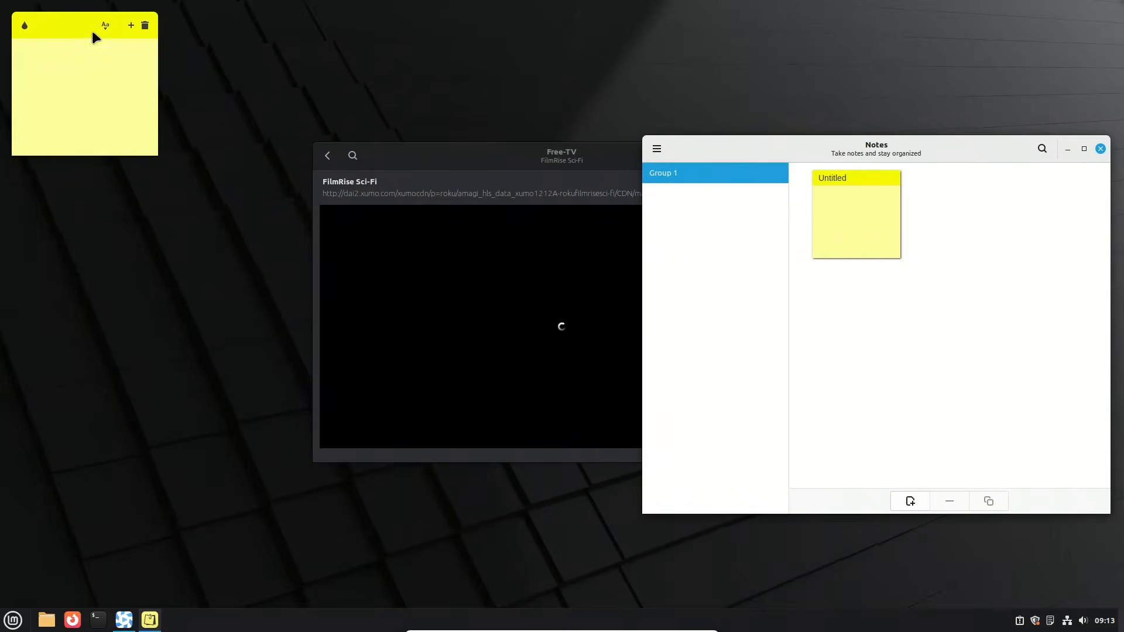
{"action": "left_click_drag", "start_coordinate": [85, 35], "coordinate": [719, 247]}
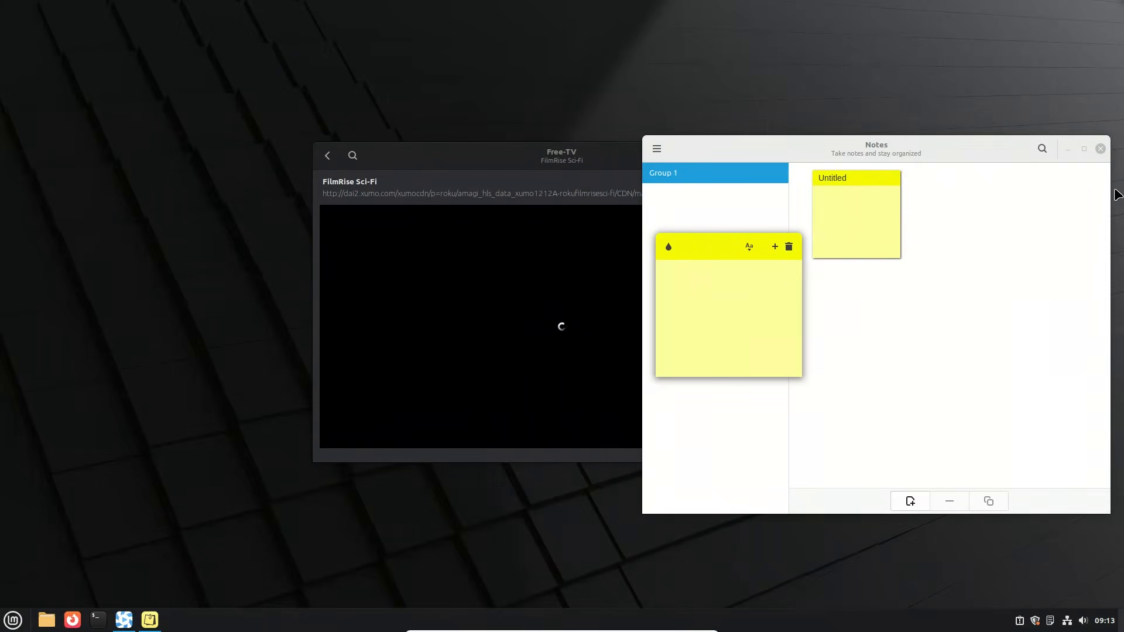
Step: Delete the empty sticky note and close both the Notes manager and the Free-TV player
{"action": "left_click", "coordinate": [1099, 149]}
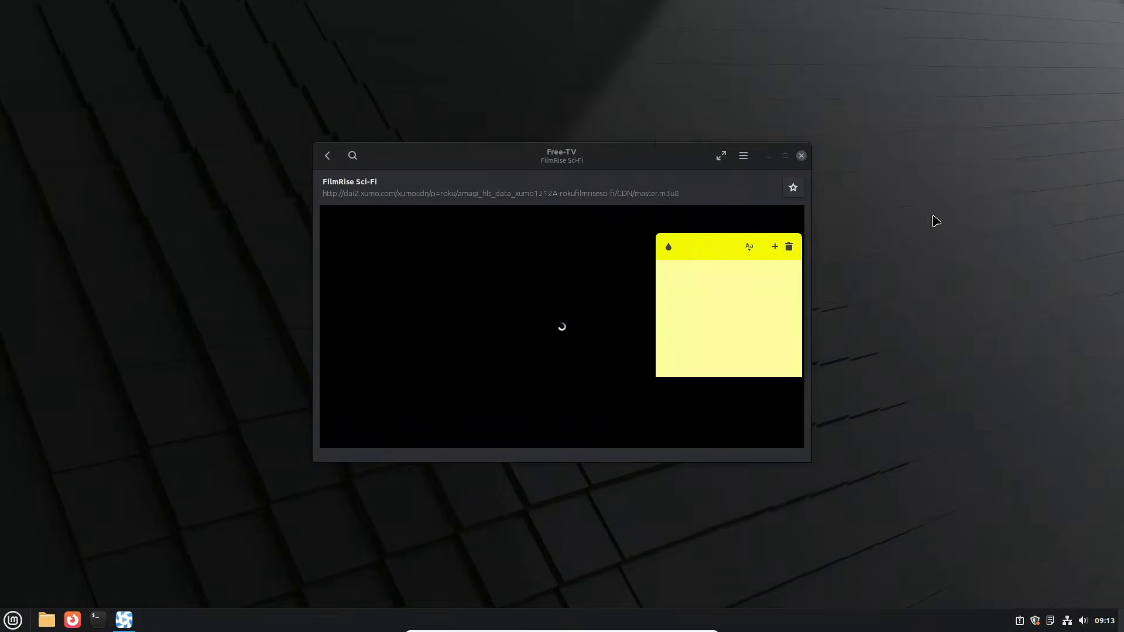
{"action": "left_click_drag", "start_coordinate": [703, 246], "coordinate": [1067, 212]}
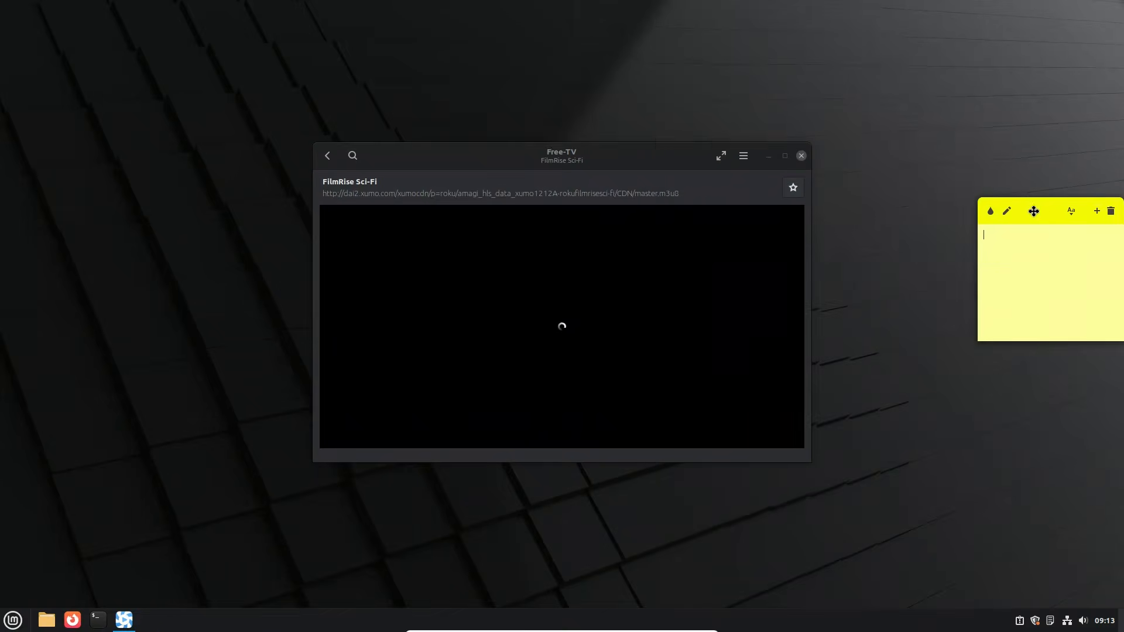
{"action": "left_click", "coordinate": [1112, 214]}
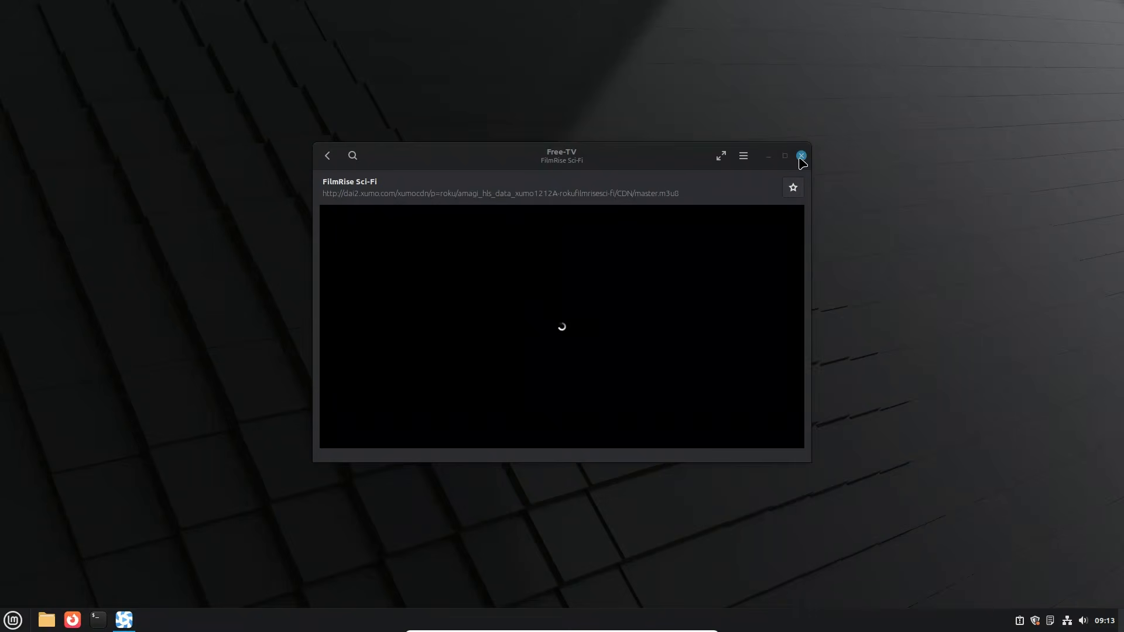
{"action": "left_click", "coordinate": [800, 156]}
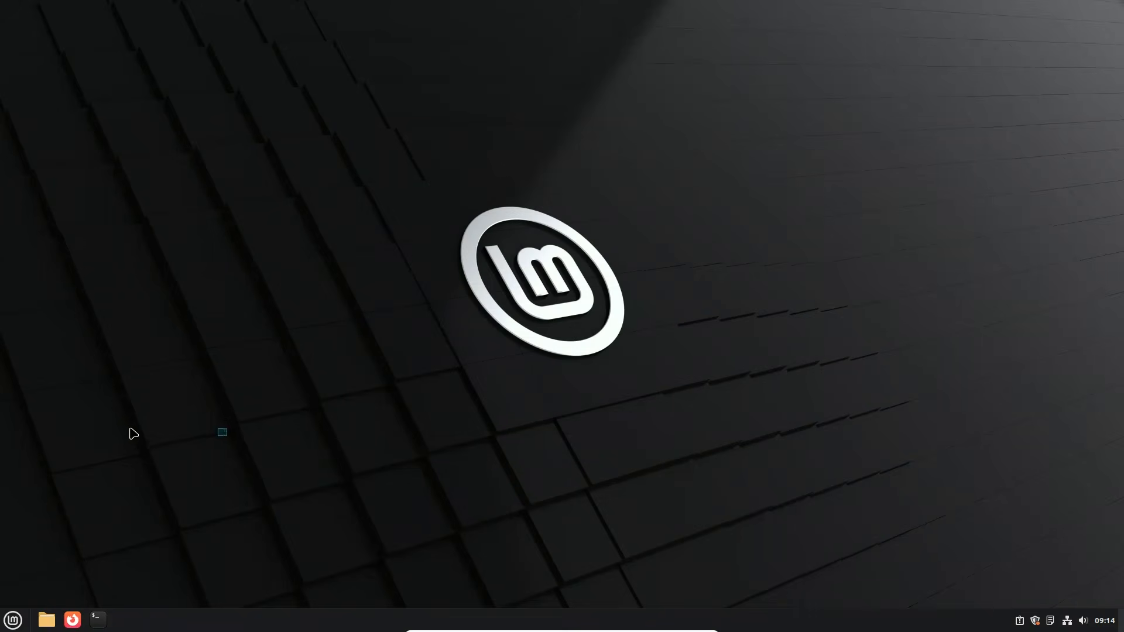
Step: Look through the preinstalled applications by category, including Office, Administration, Preferences and Graphics, without opening any
{"action": "left_click", "coordinate": [12, 621]}
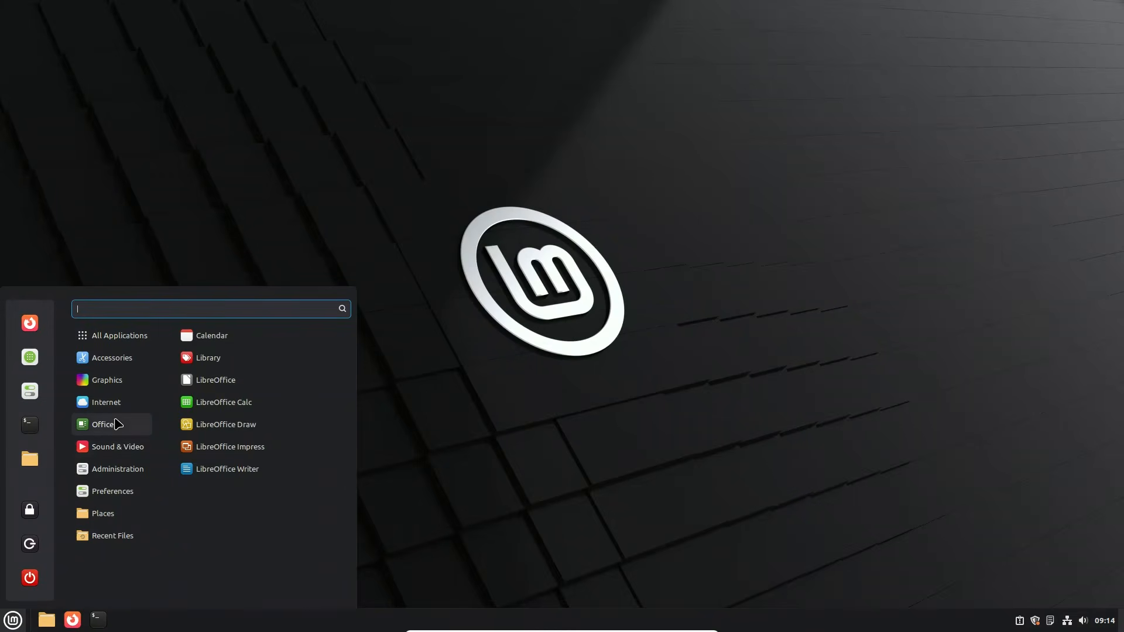
{"action": "mouse_move", "coordinate": [110, 456]}
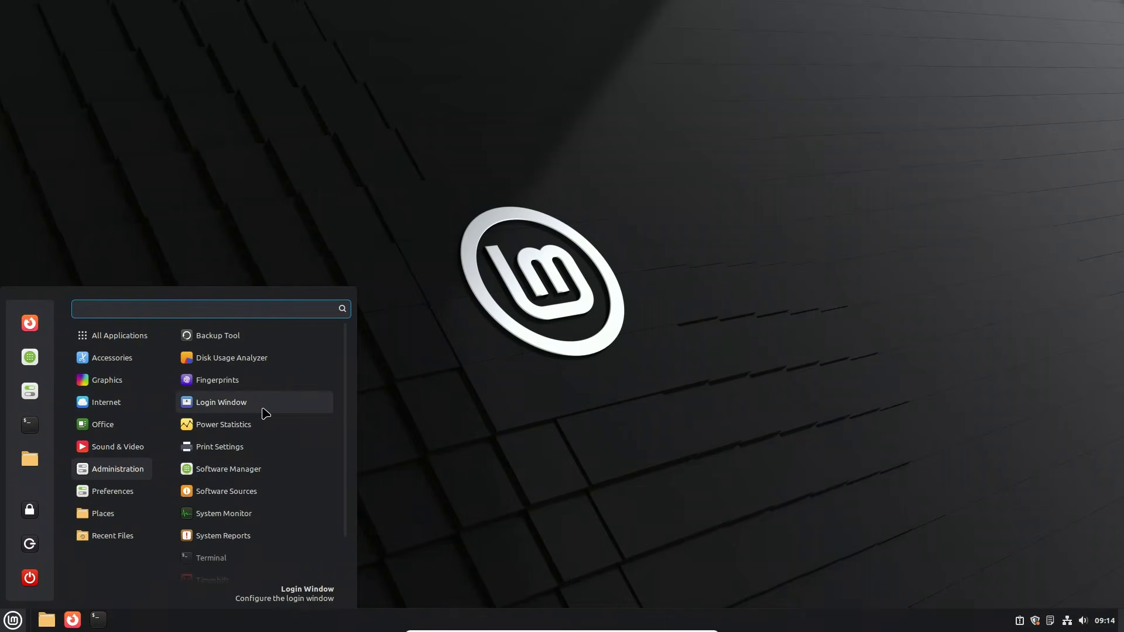
{"action": "scroll", "coordinate": [266, 414], "scroll_direction": "down", "scroll_amount": 1}
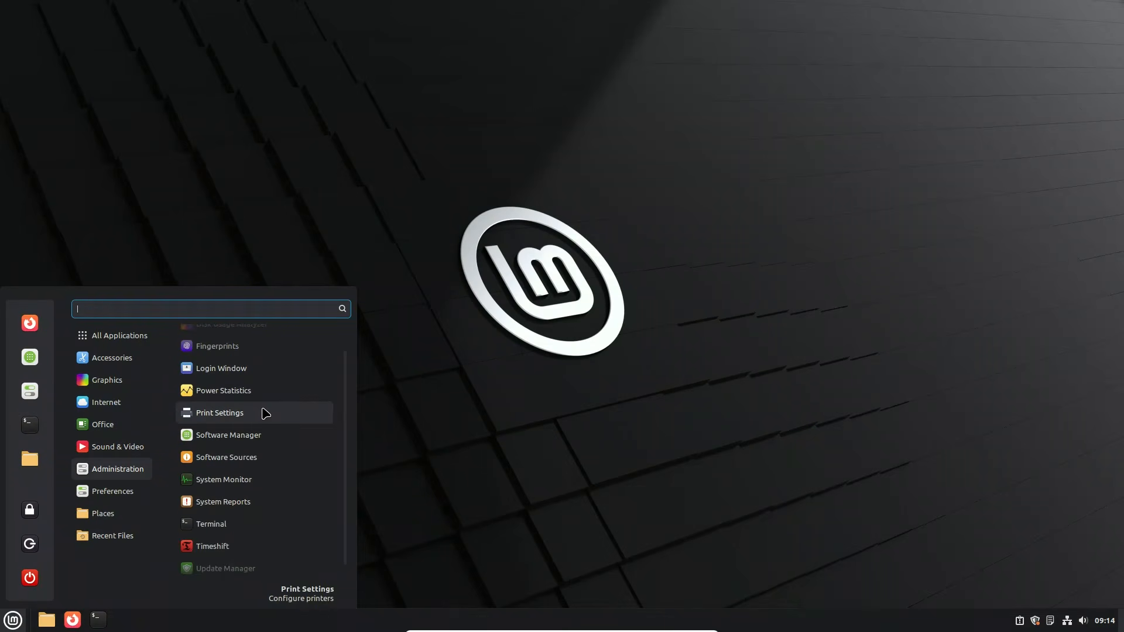
{"action": "scroll", "coordinate": [266, 413], "scroll_direction": "down", "scroll_amount": 1}
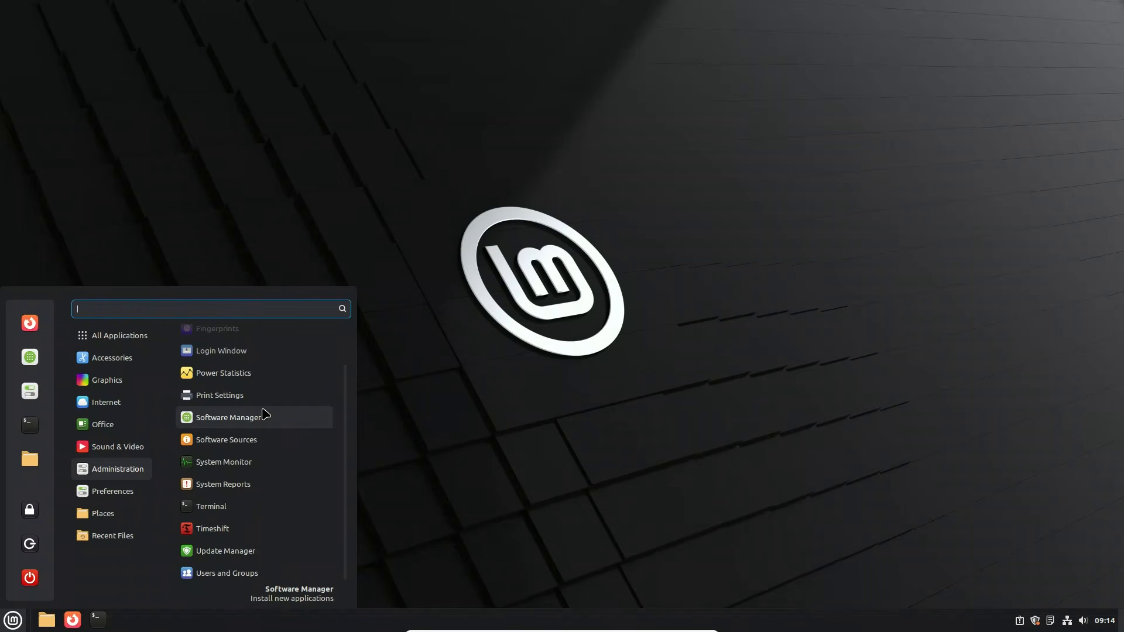
{"action": "mouse_move", "coordinate": [117, 497]}
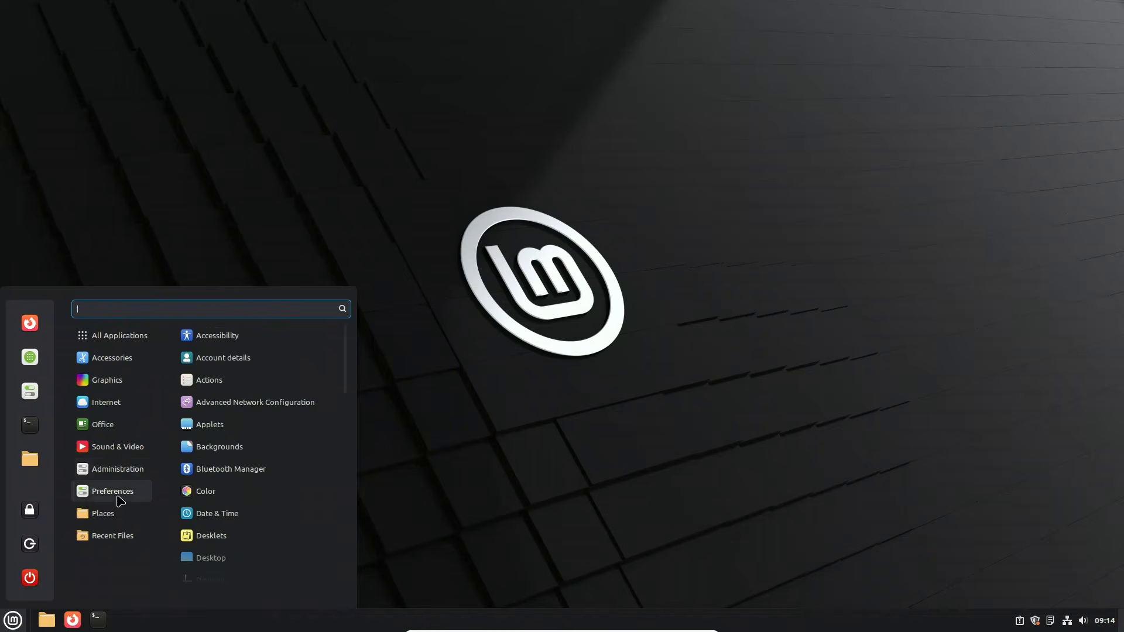
{"action": "scroll", "coordinate": [228, 469], "scroll_direction": "down", "scroll_amount": 9}
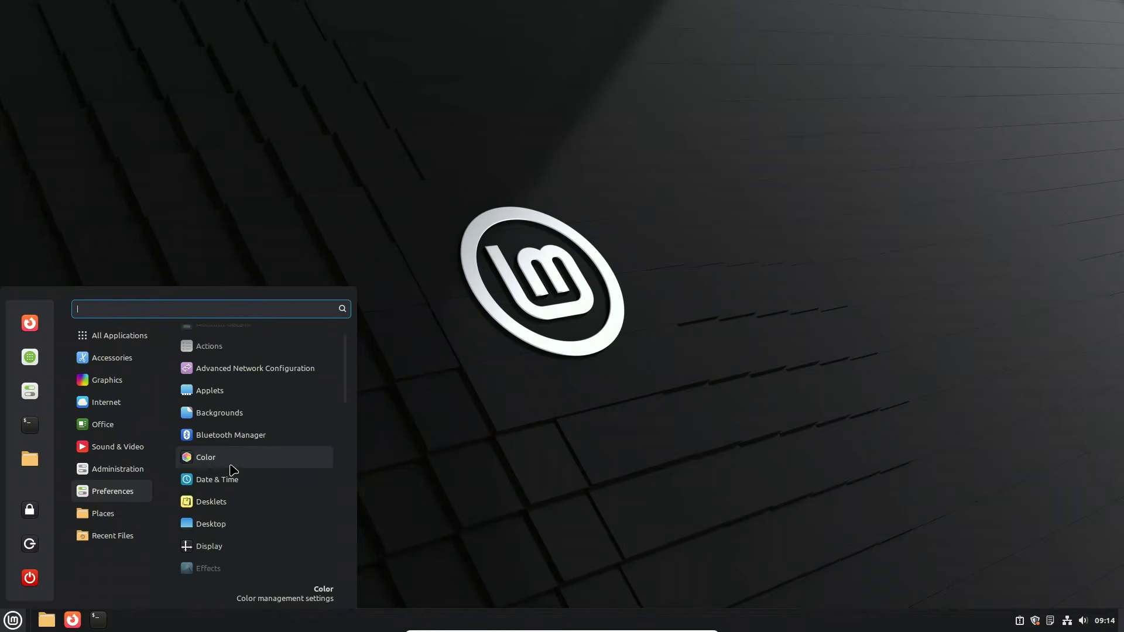
{"action": "scroll", "coordinate": [230, 468], "scroll_direction": "down", "scroll_amount": 10}
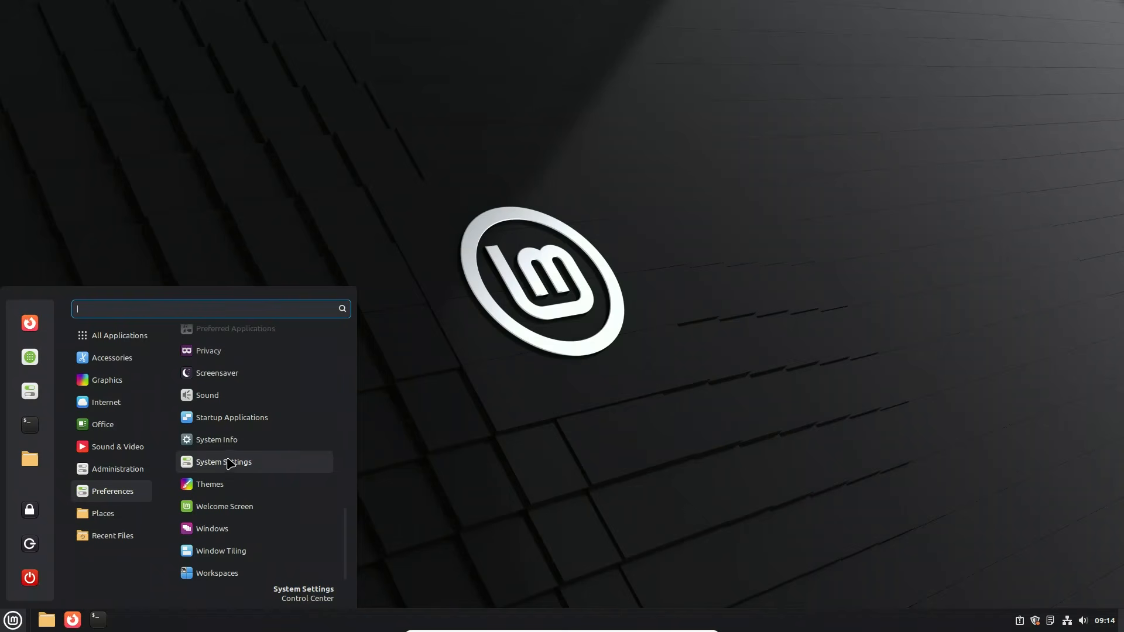
{"action": "mouse_move", "coordinate": [119, 383]}
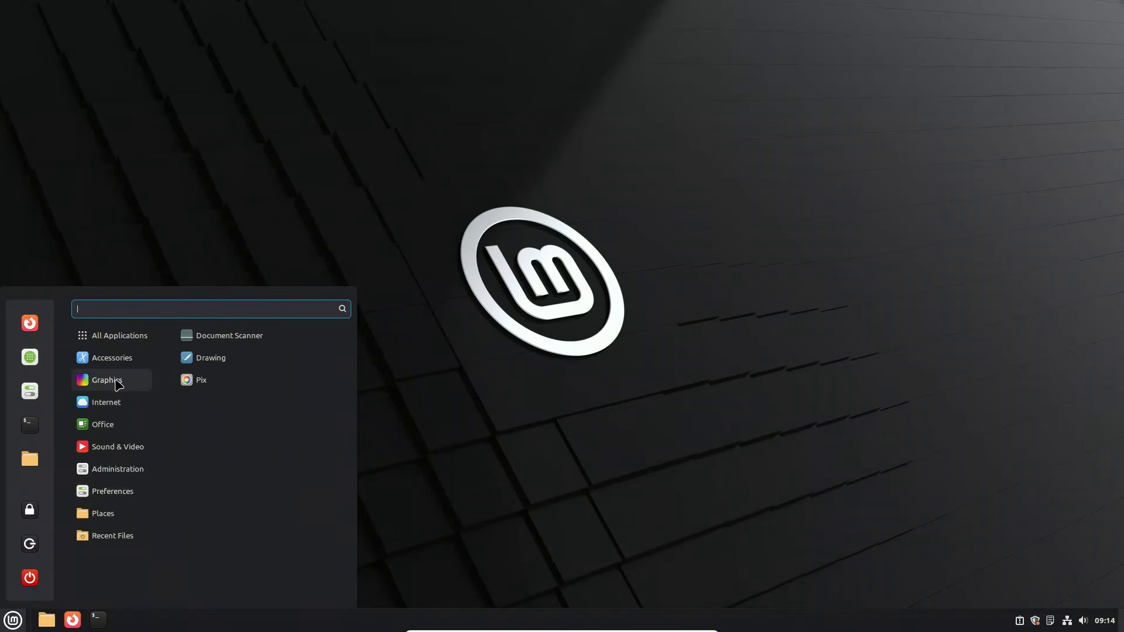
{"action": "left_click", "coordinate": [431, 381]}
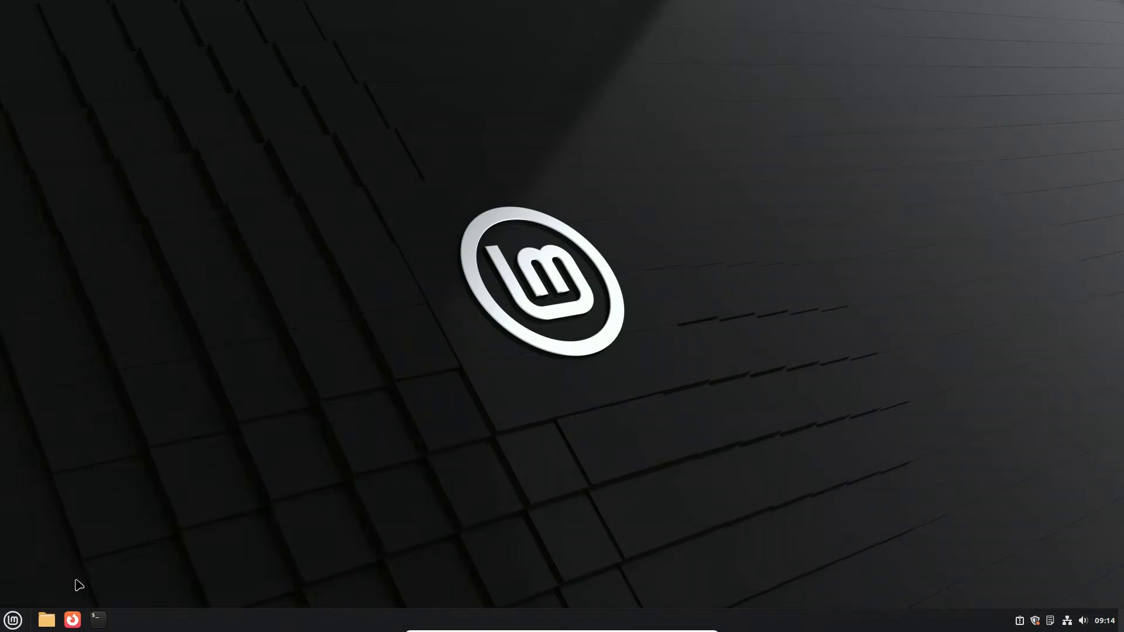
Step: Shut down the computer
{"action": "left_click", "coordinate": [15, 621]}
{"action": "left_click", "coordinate": [28, 582]}
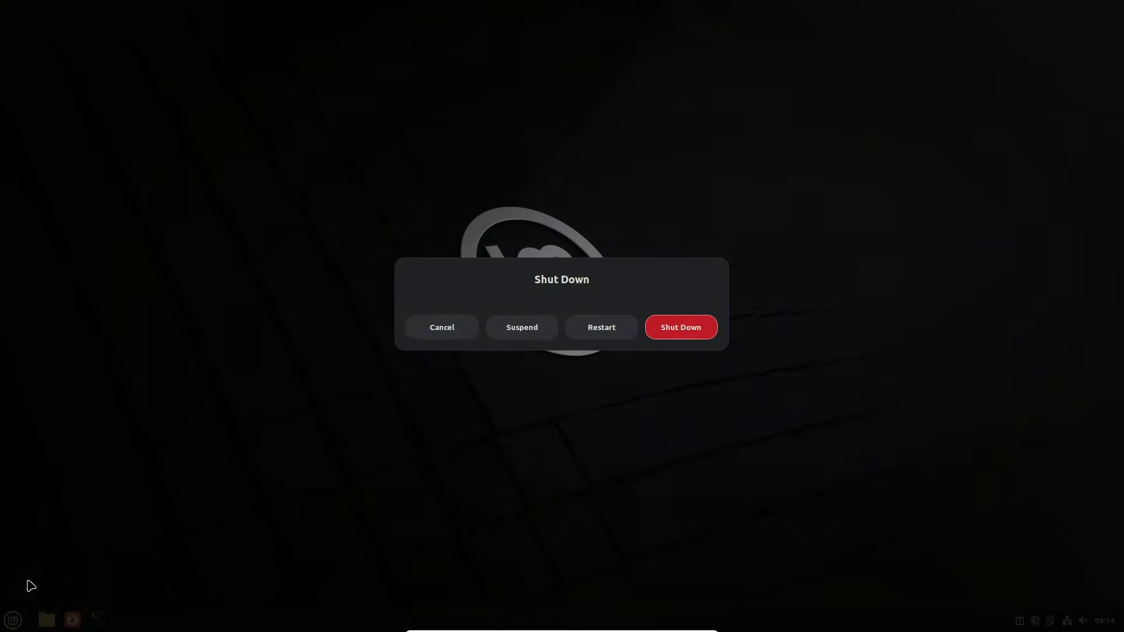
{"action": "left_click", "coordinate": [690, 328]}
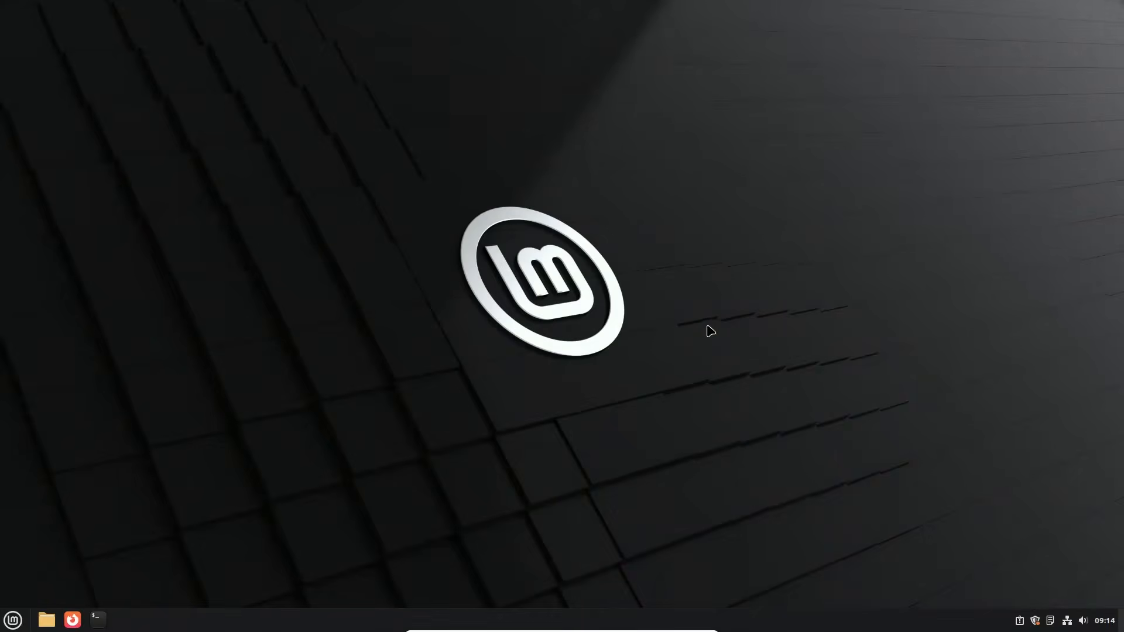